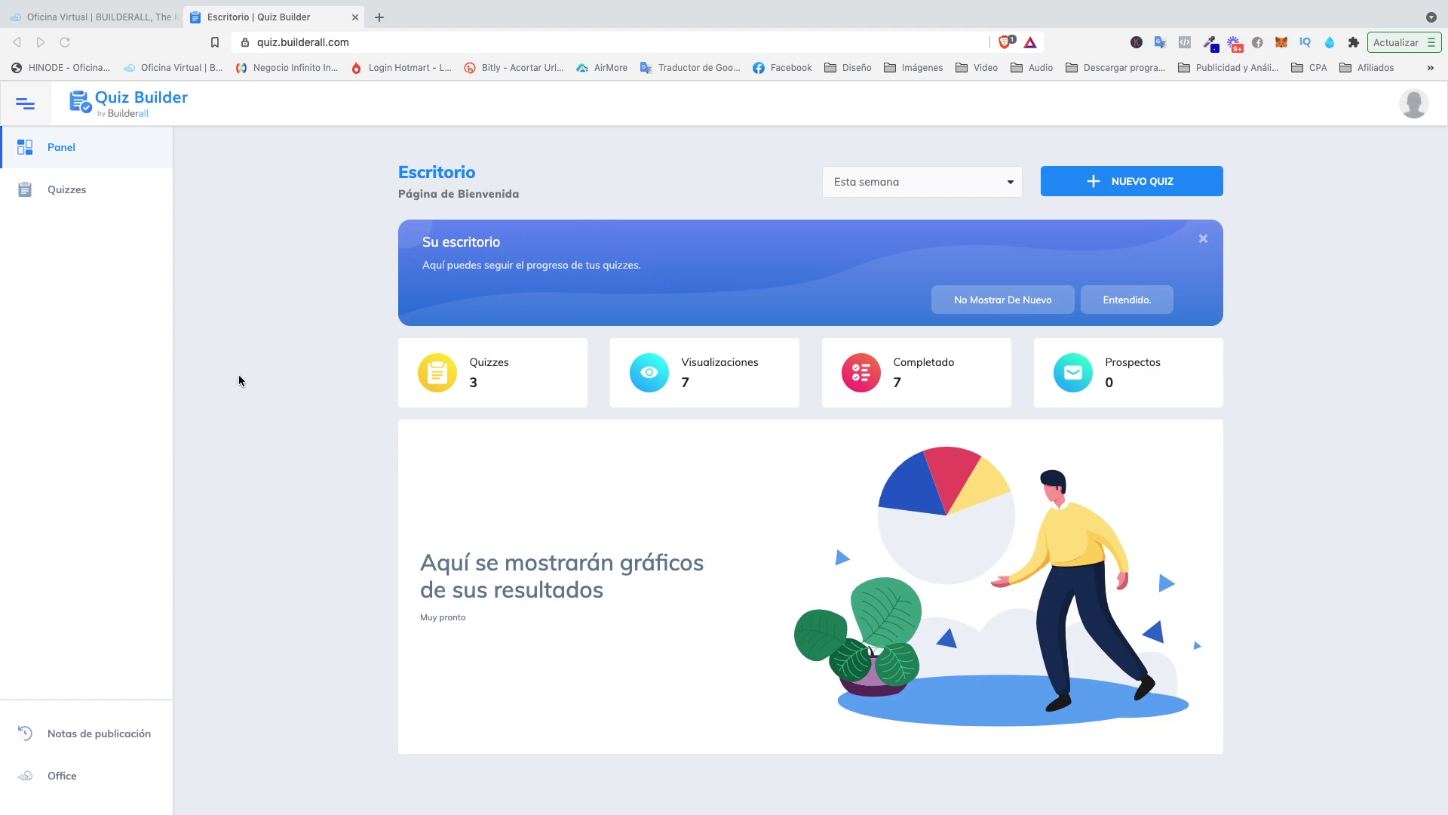
Start a new quiz with NUEVO QUIZ on the Escritorio dashboard.
left_click(1131, 193)
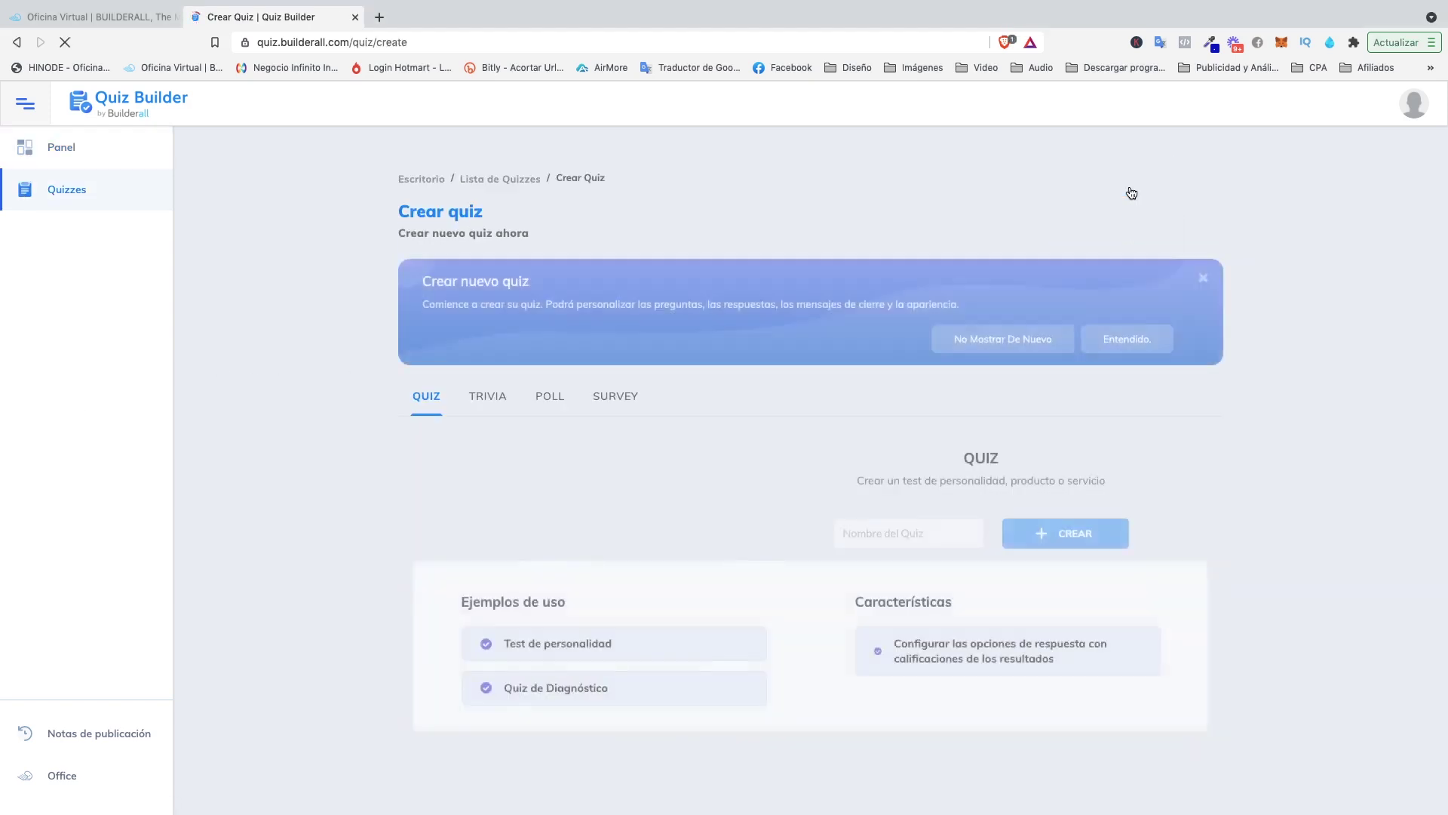
Select the Survey type and enter 'Test Survey' as the quiz name.
left_click(611, 398)
scroll(764, 393, "down", 1)
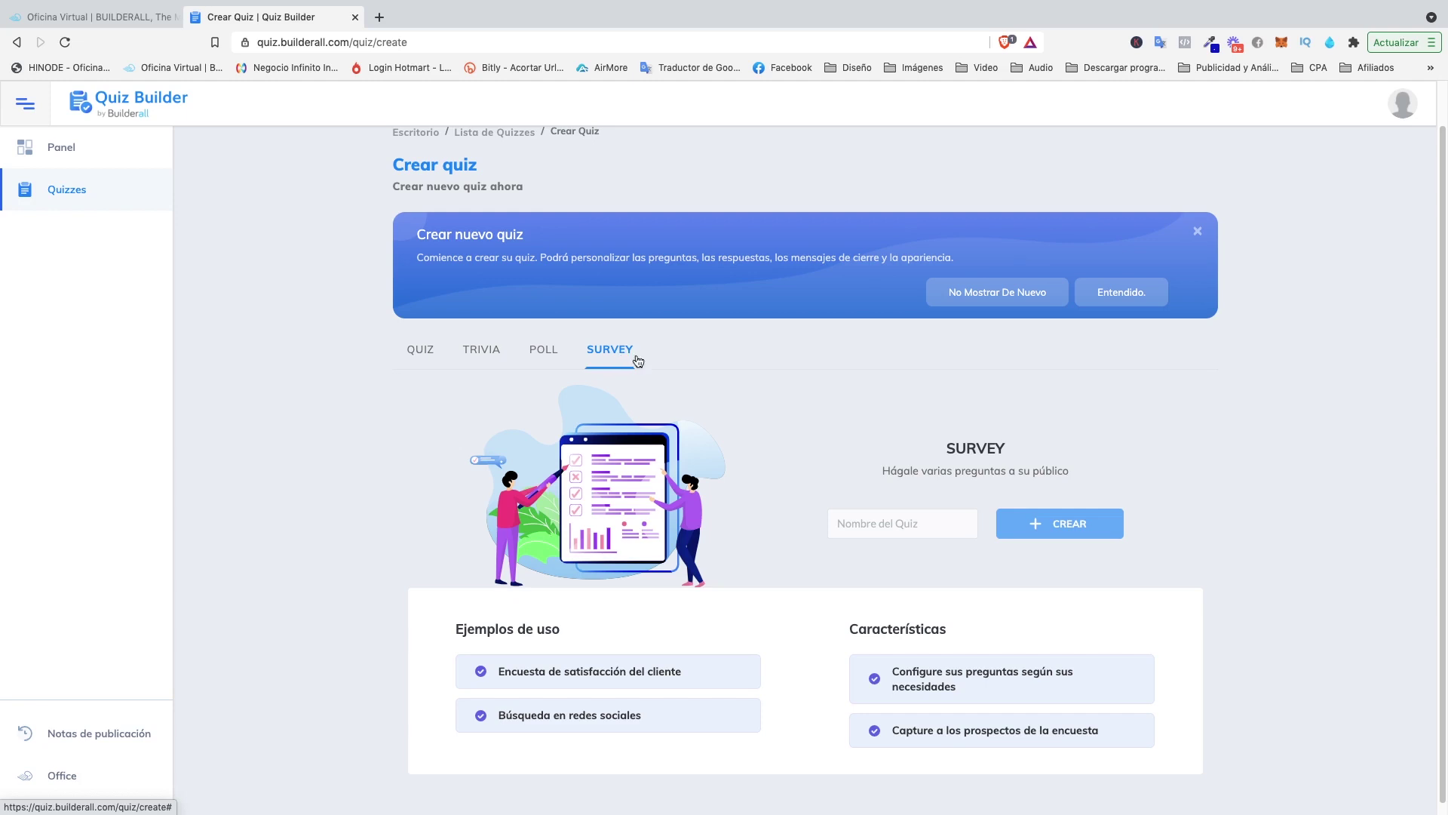
left_click(886, 526)
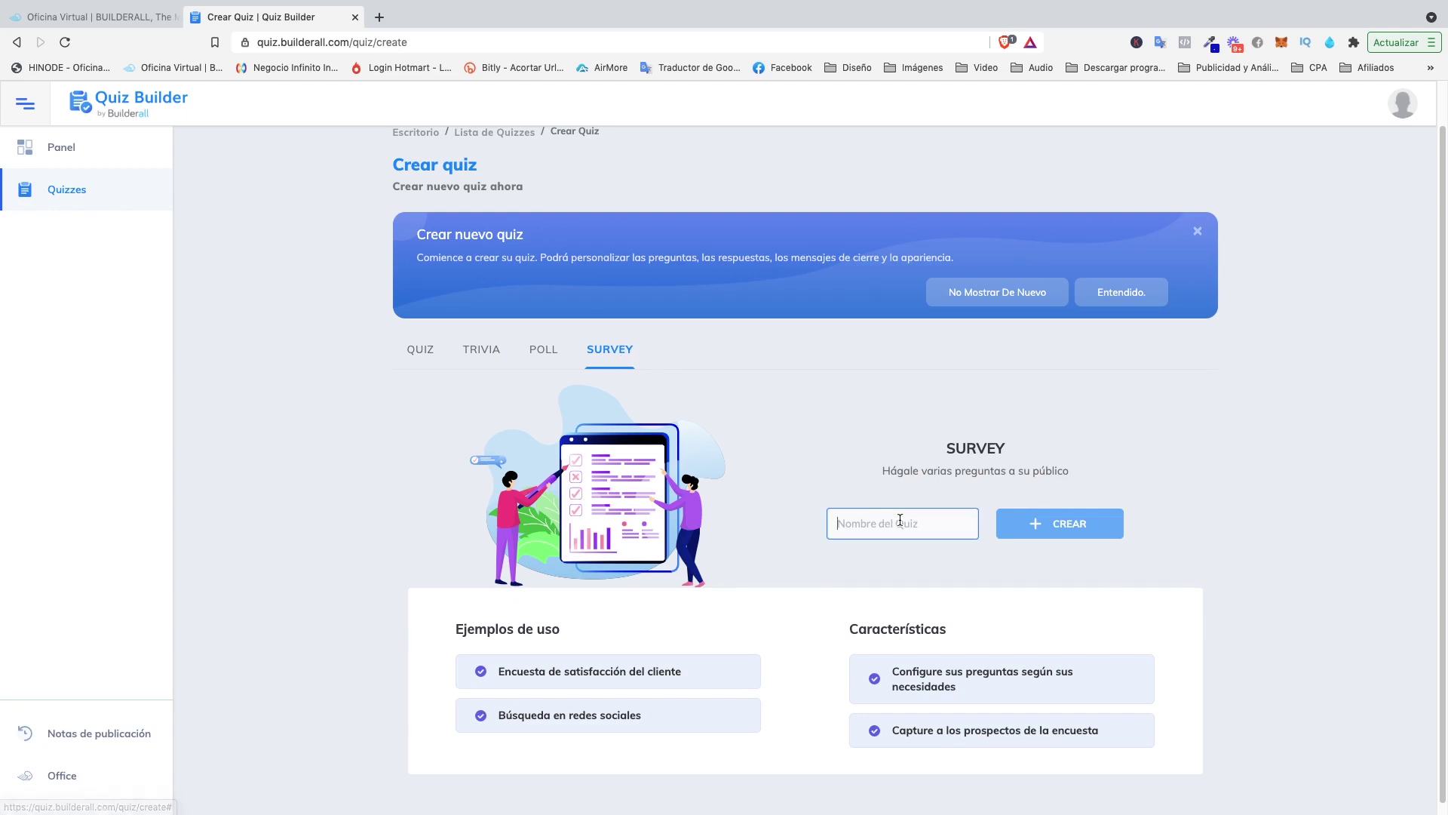
type("Test")
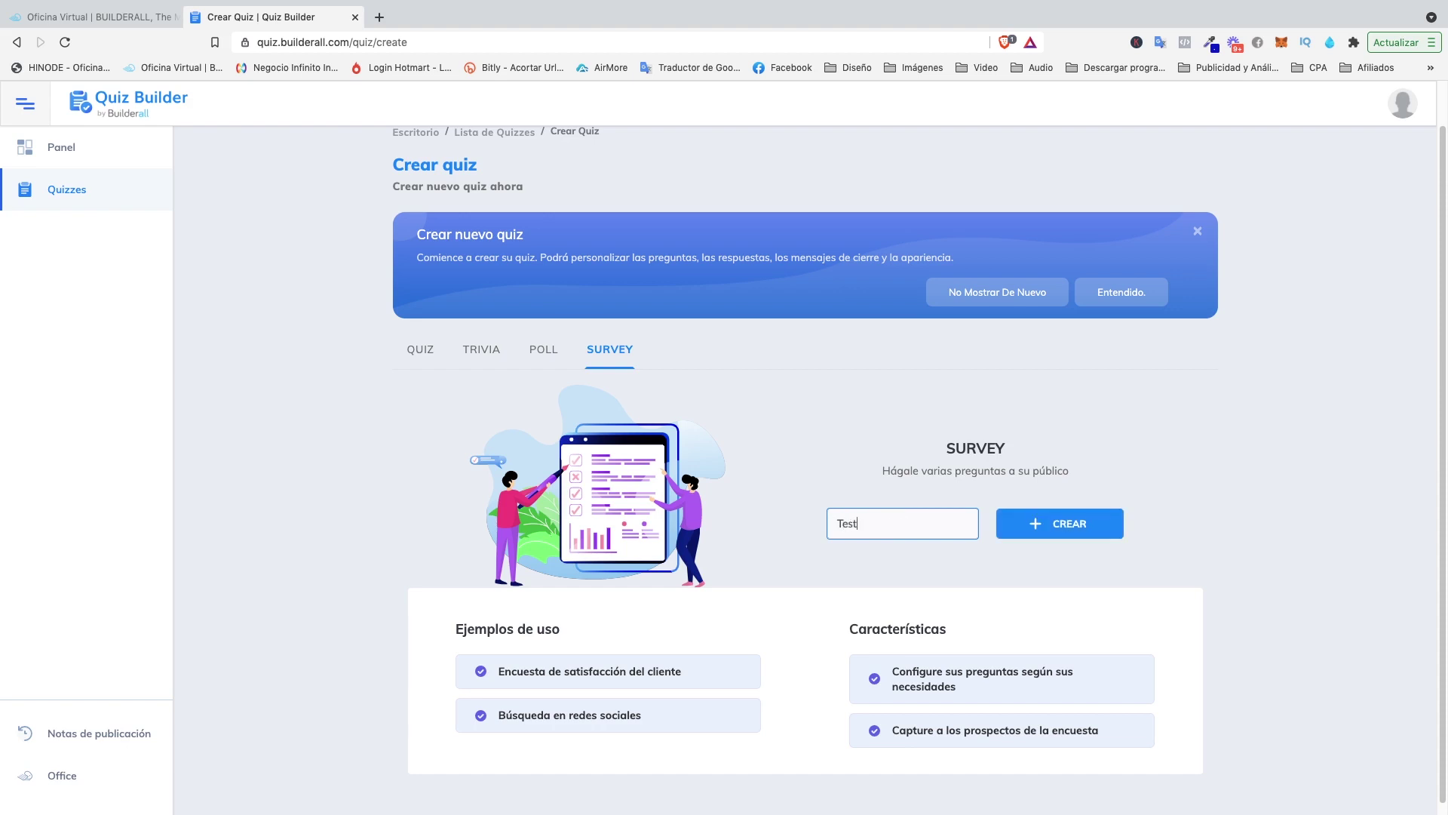
type(" Survey")
Create Test Survey, look over its CONFIGURACIÓN settings, then go to the empty PREGUNTAS section.
left_click(1048, 530)
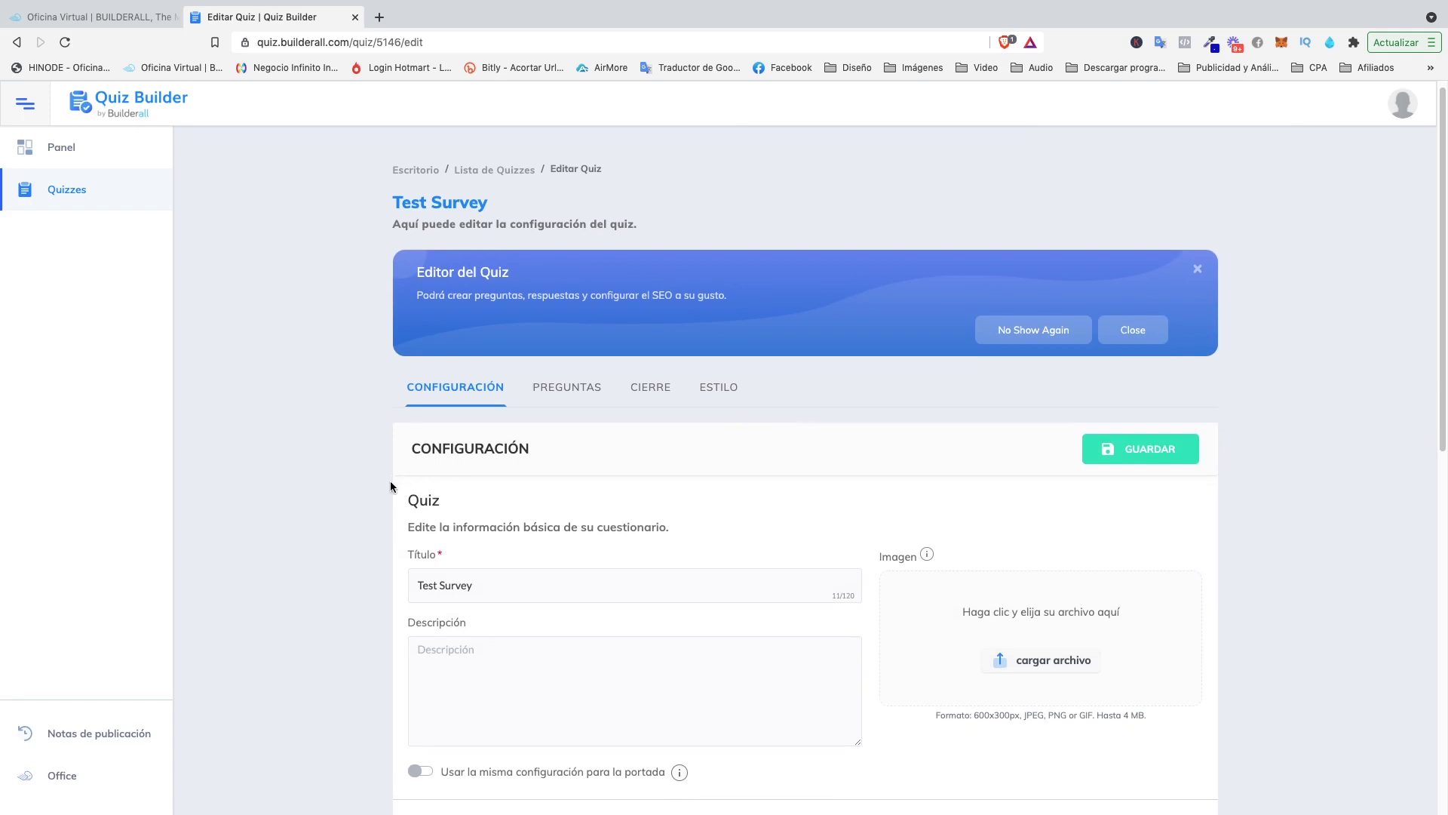
scroll(389, 481, "down", 4)
scroll(389, 487, "down", 4)
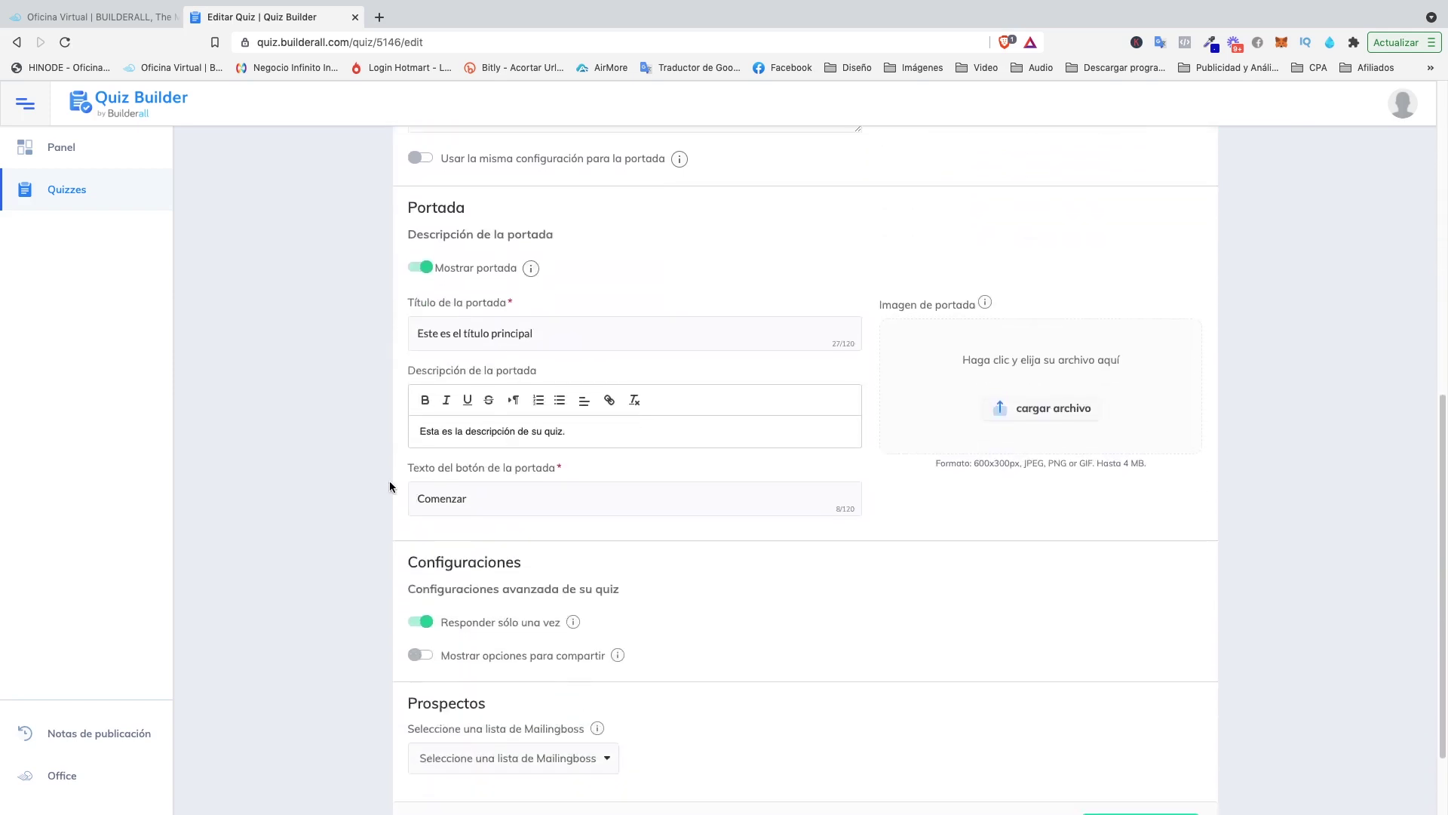
scroll(391, 485, "up", 3)
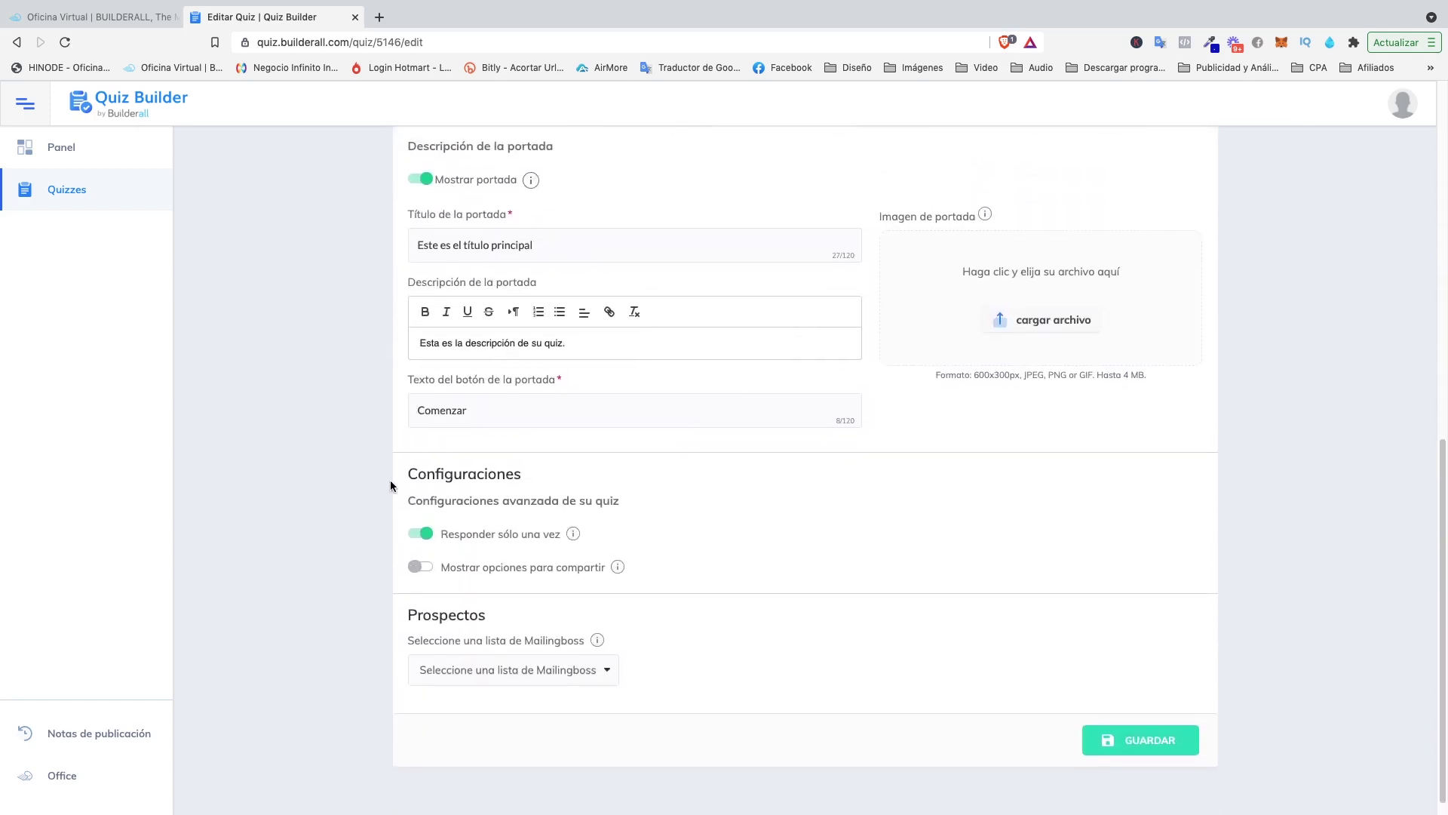
scroll(391, 484, "up", 7)
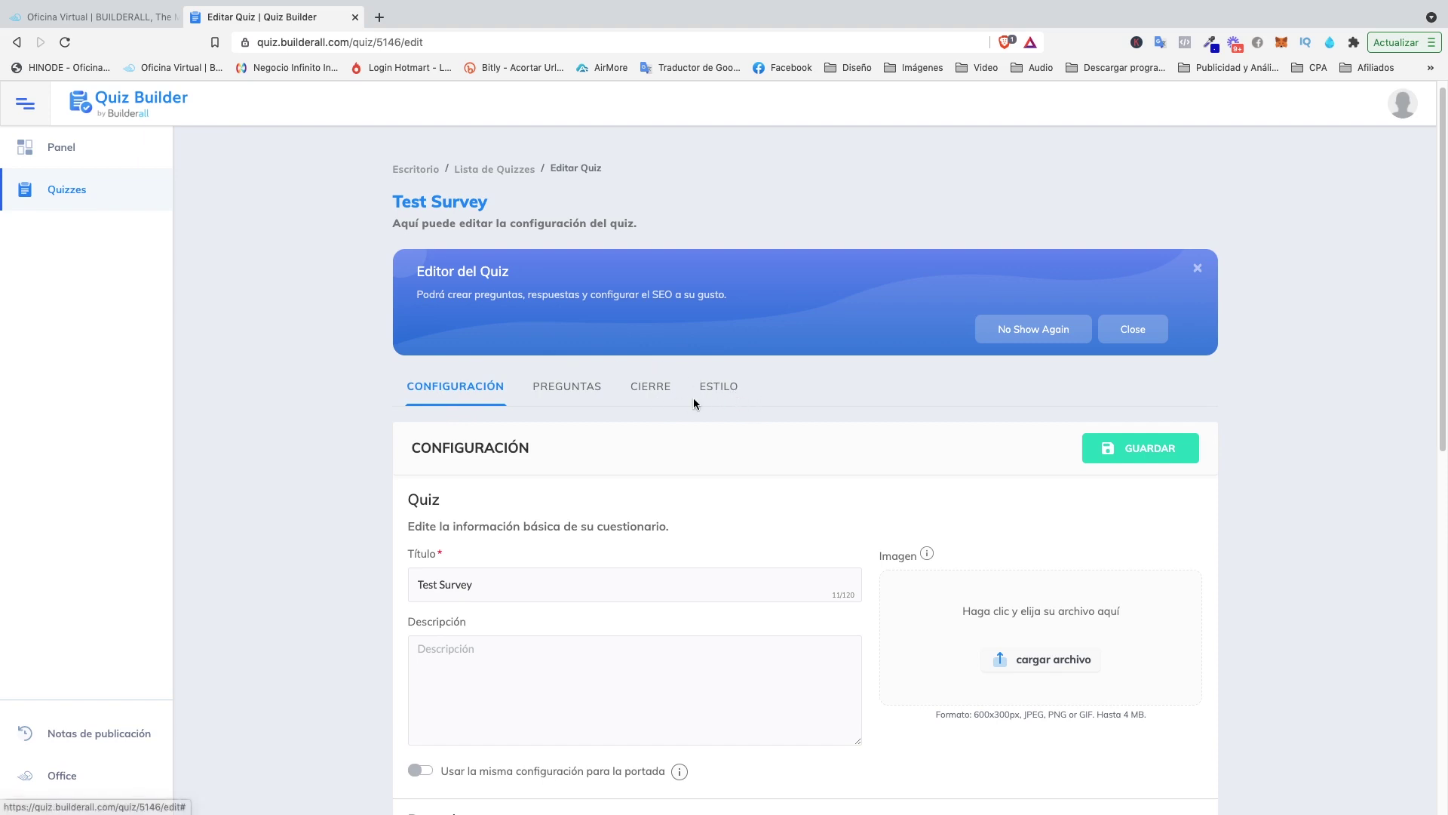
left_click(569, 388)
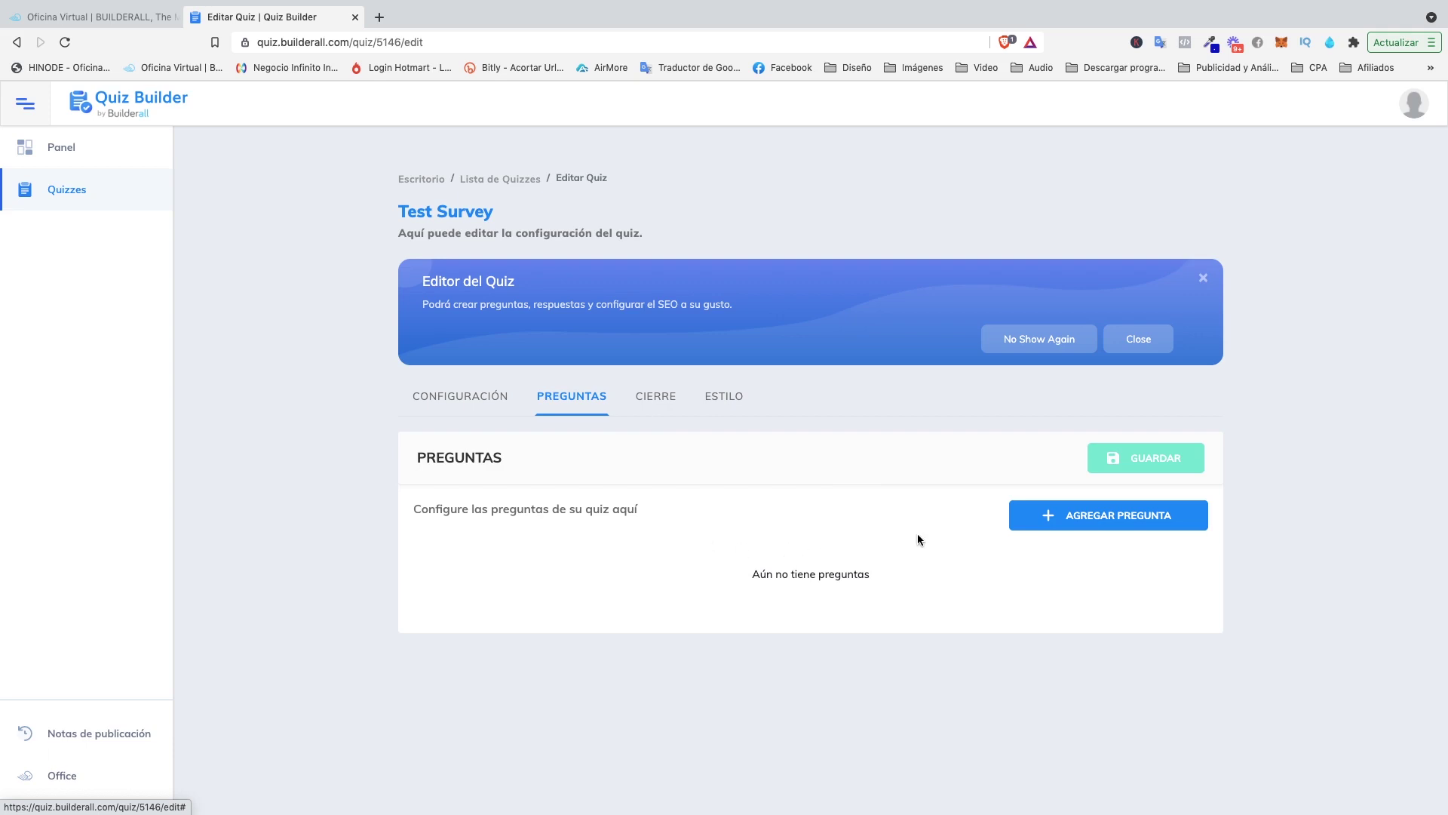
Add a Texto question titled 'Tipo de Pregunta Texto'.
left_click(1105, 516)
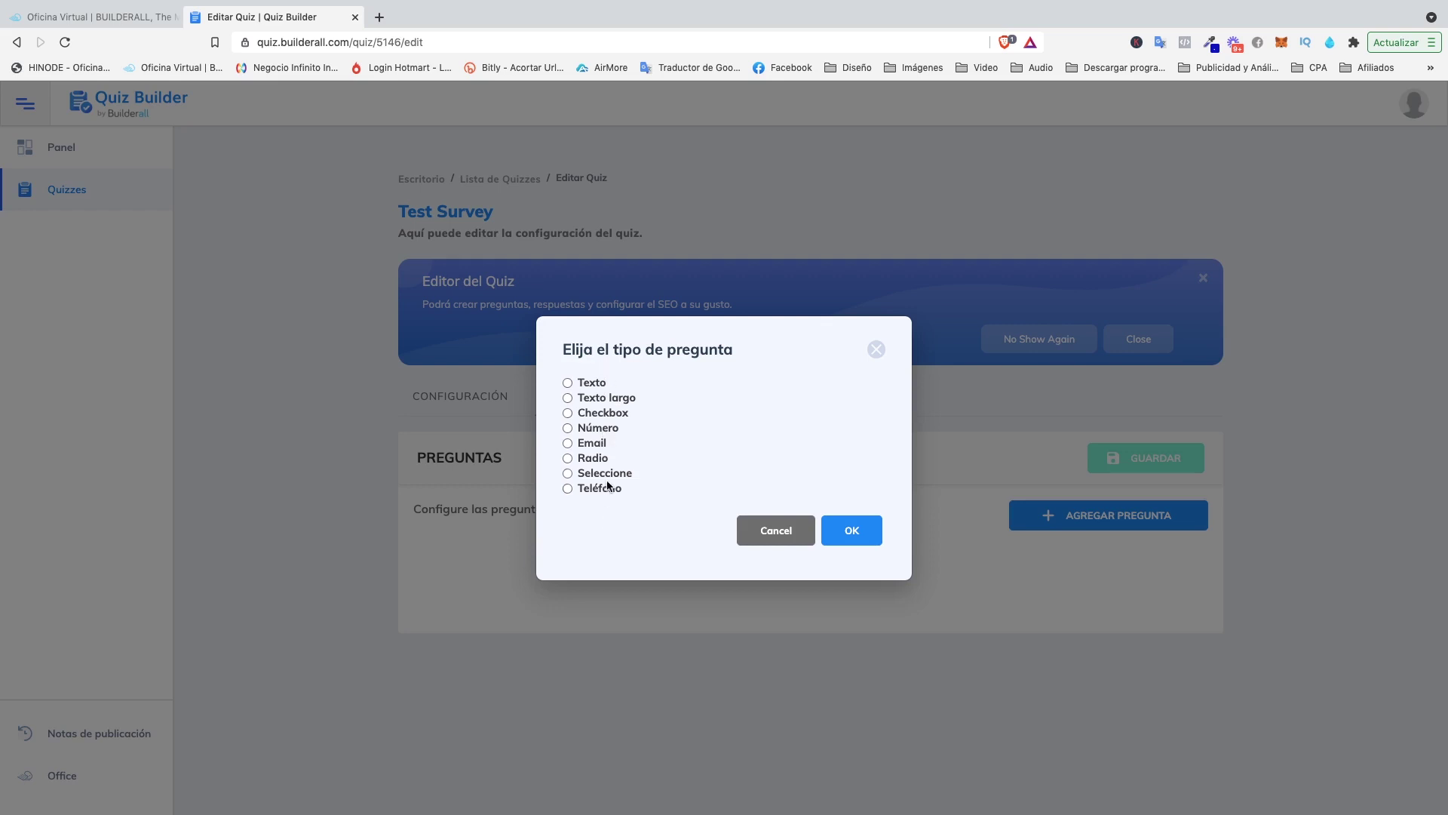
left_click(567, 382)
left_click(852, 531)
scroll(573, 543, "down", 2)
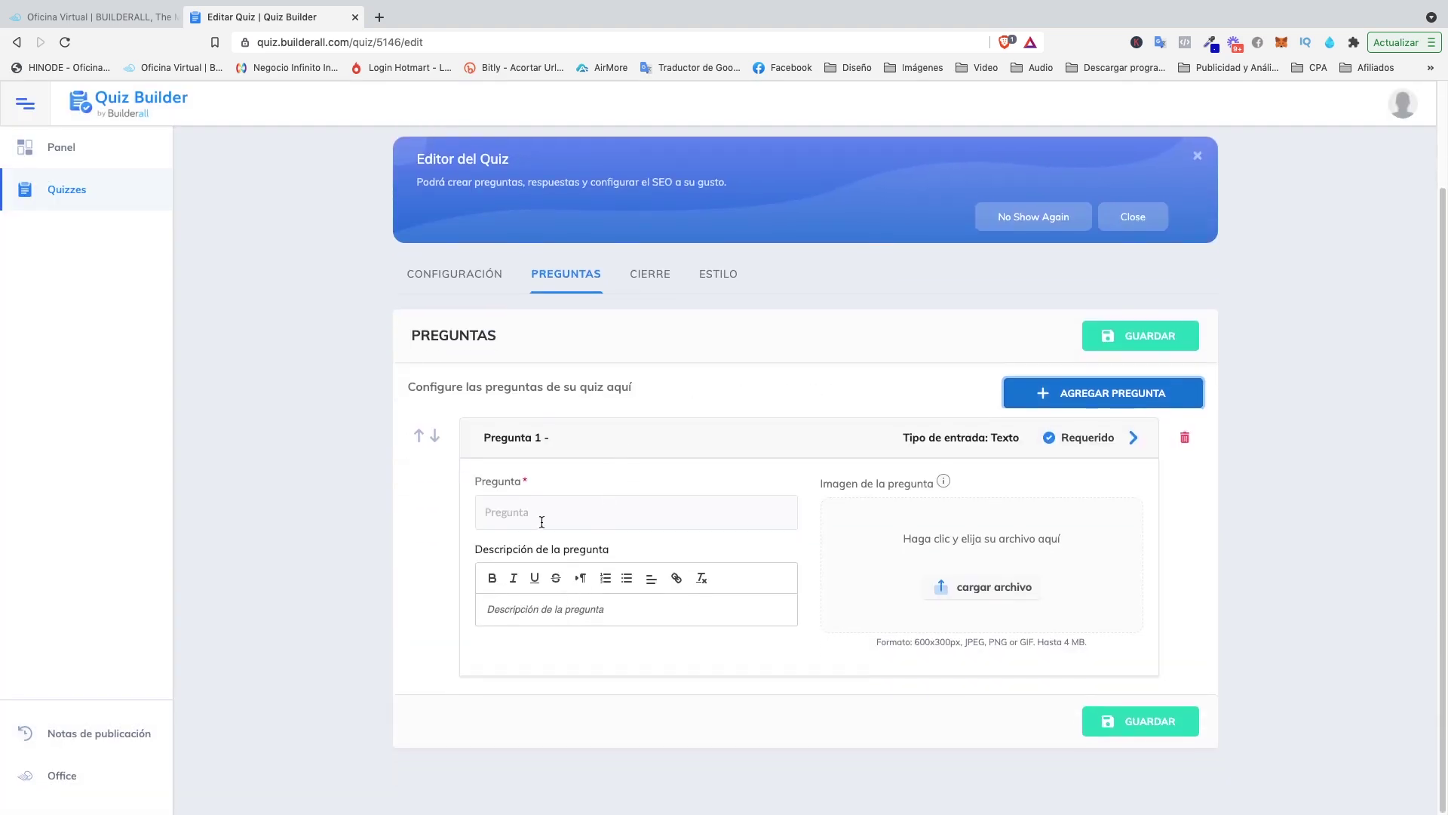
left_click(535, 510)
type("Tipo d")
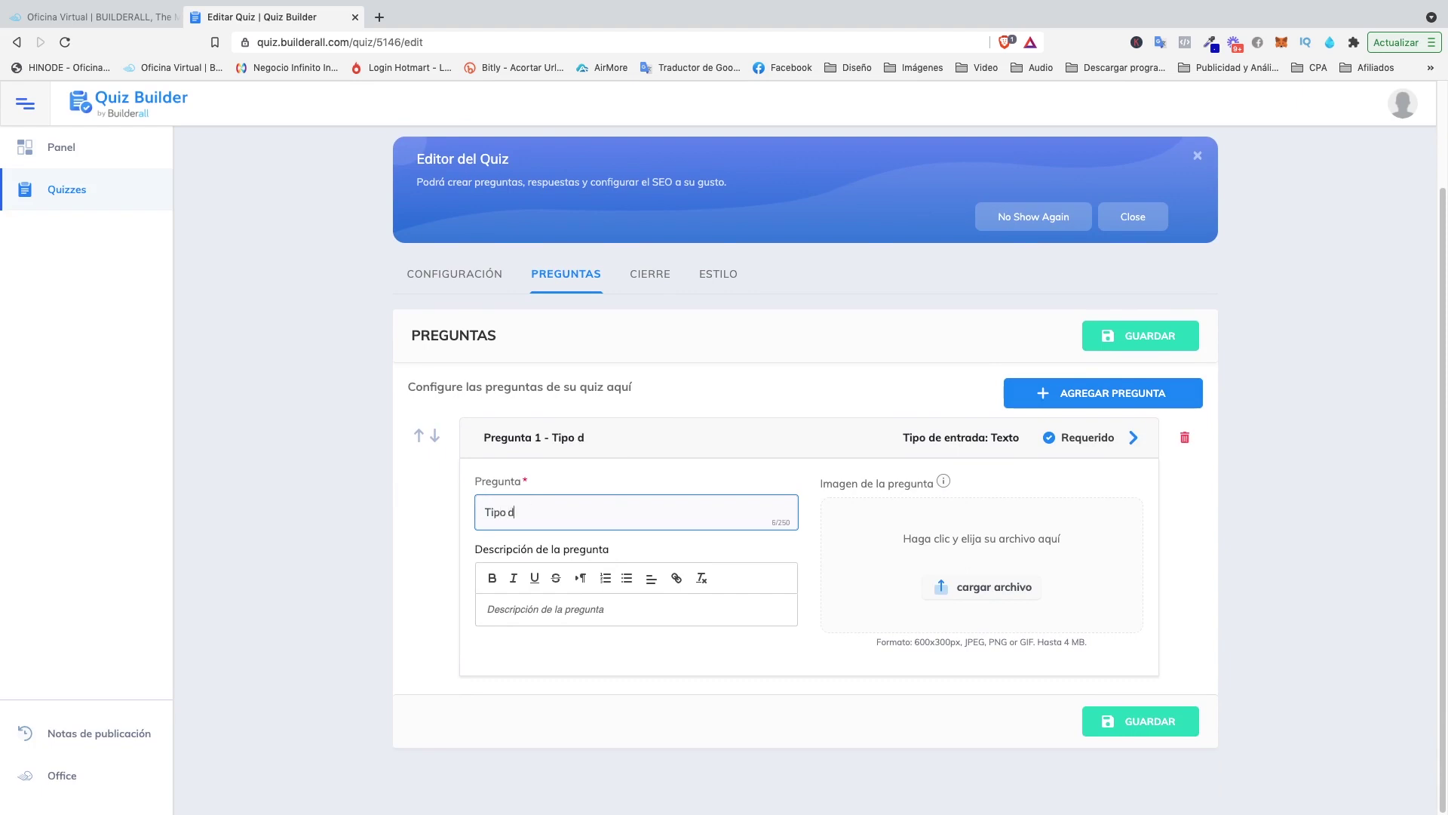
type("e Pregunta Texto")
Finish the question wording, save the survey and keep question 1 required.
left_click_drag(565, 512, 475, 514)
key("ctrl+c")
left_click(546, 513)
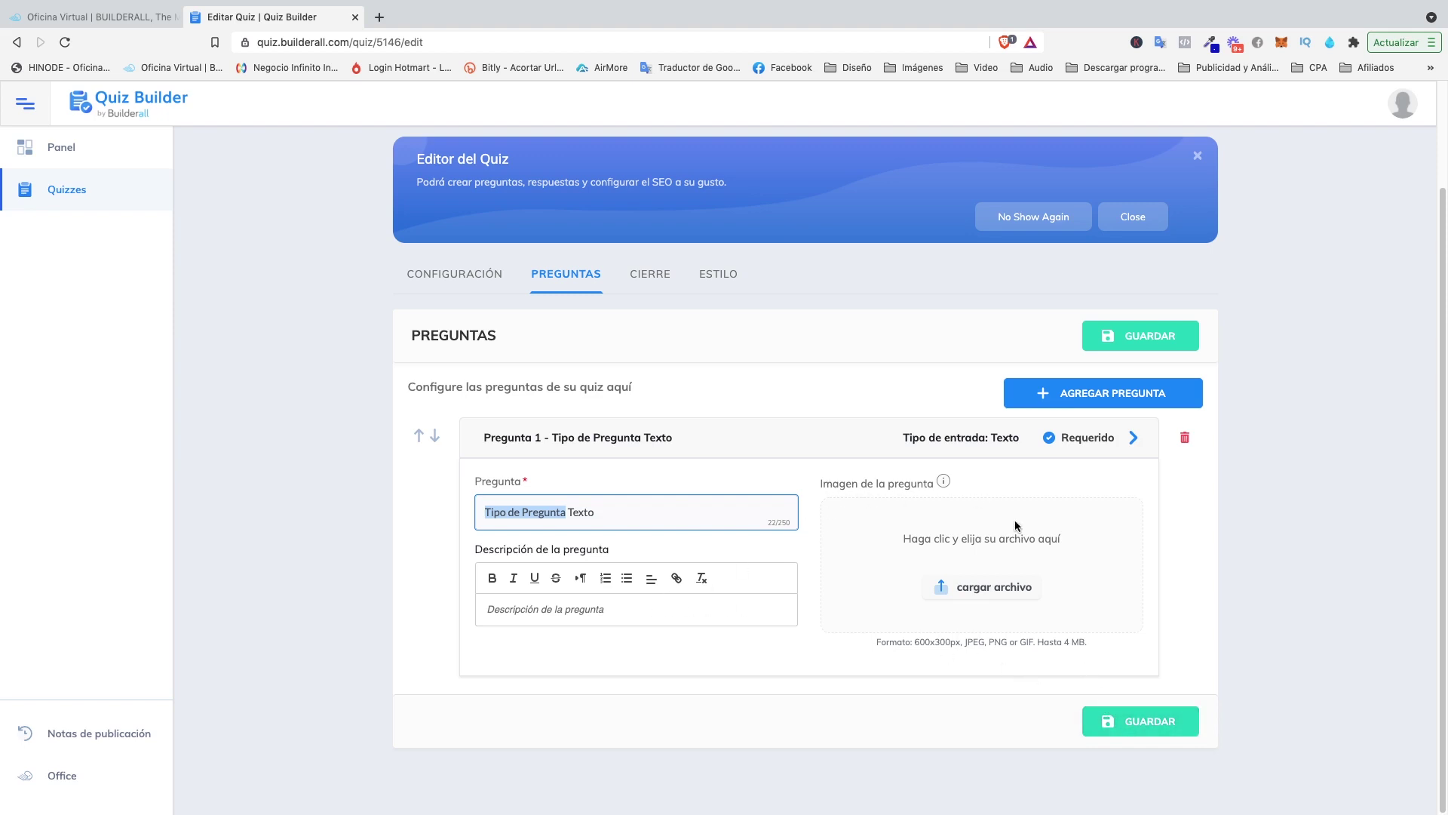
left_click(541, 608)
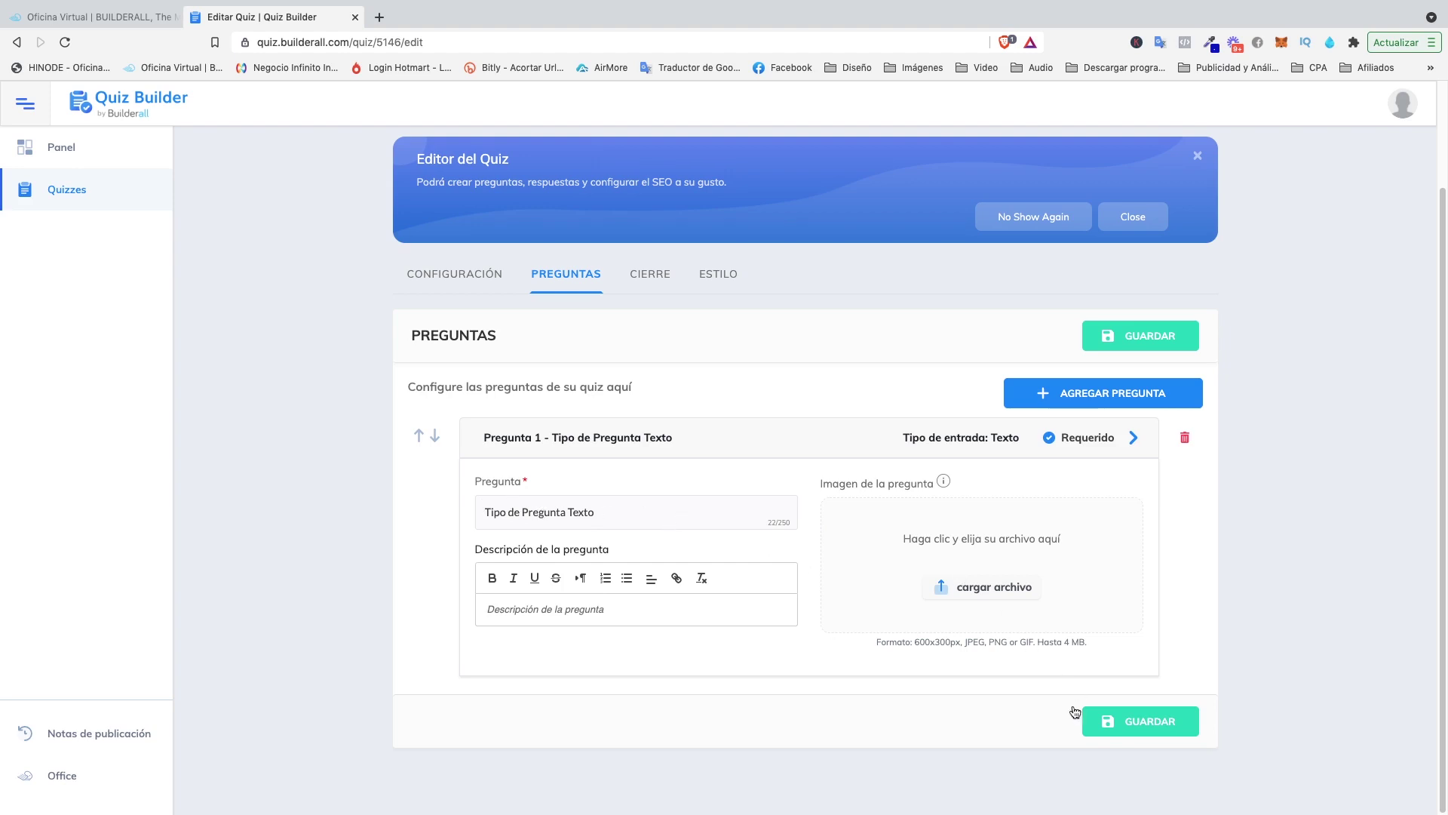
left_click(1106, 721)
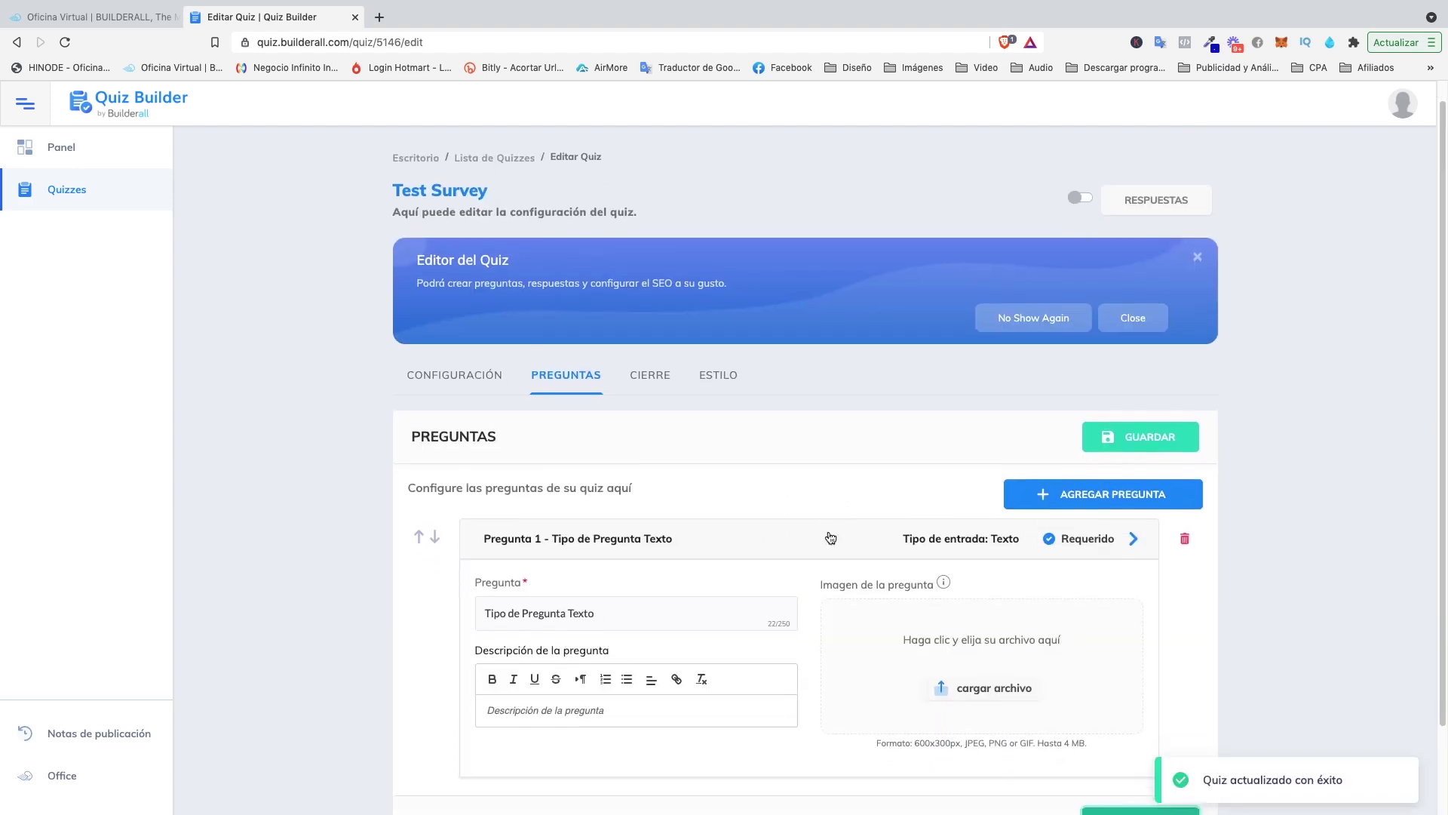
left_click(1103, 541)
left_click(1071, 590)
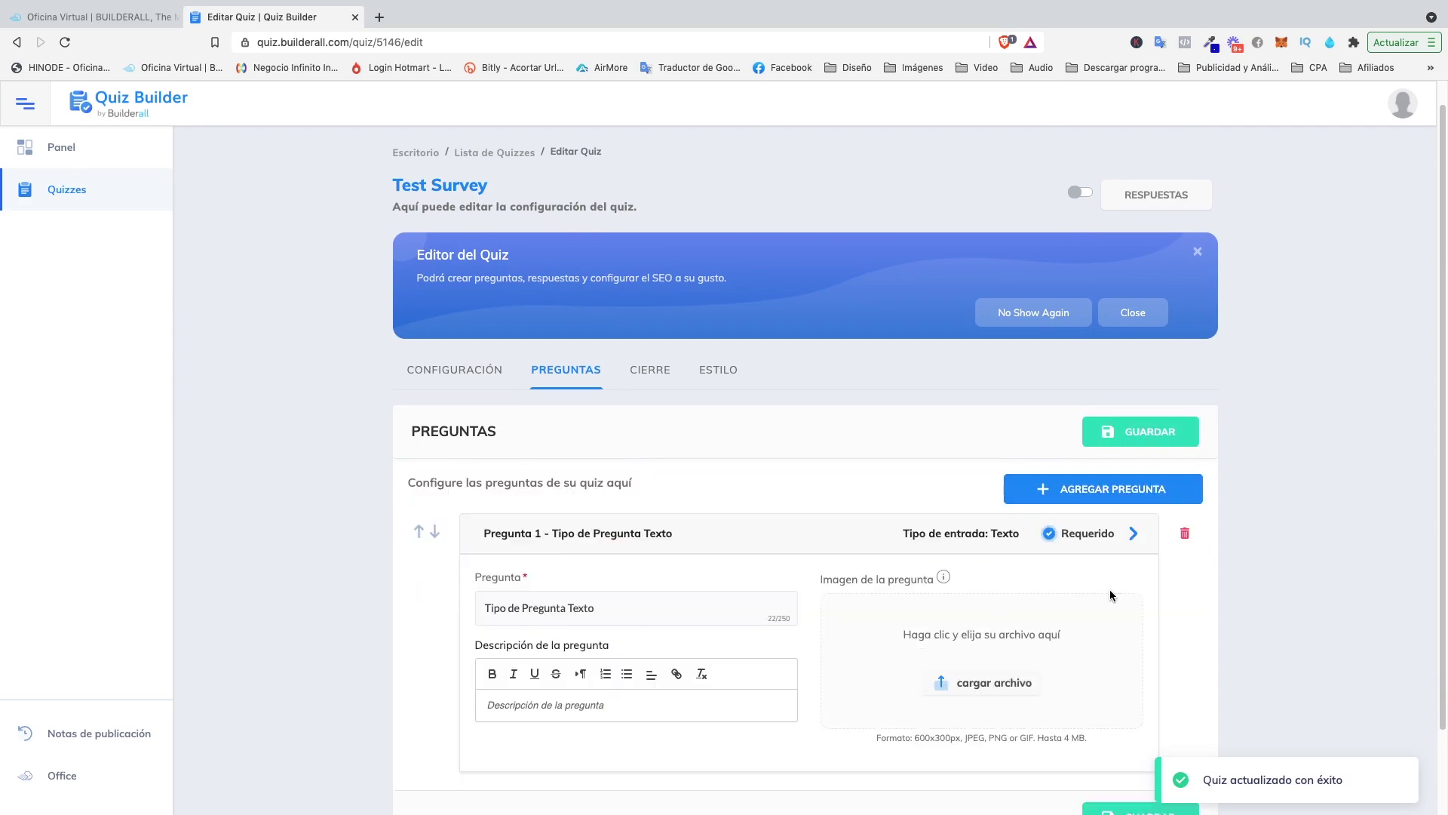
Add and save a Texto largo question 2 titled 'Tipo de Pregunta Texto Largo'.
left_click(1112, 492)
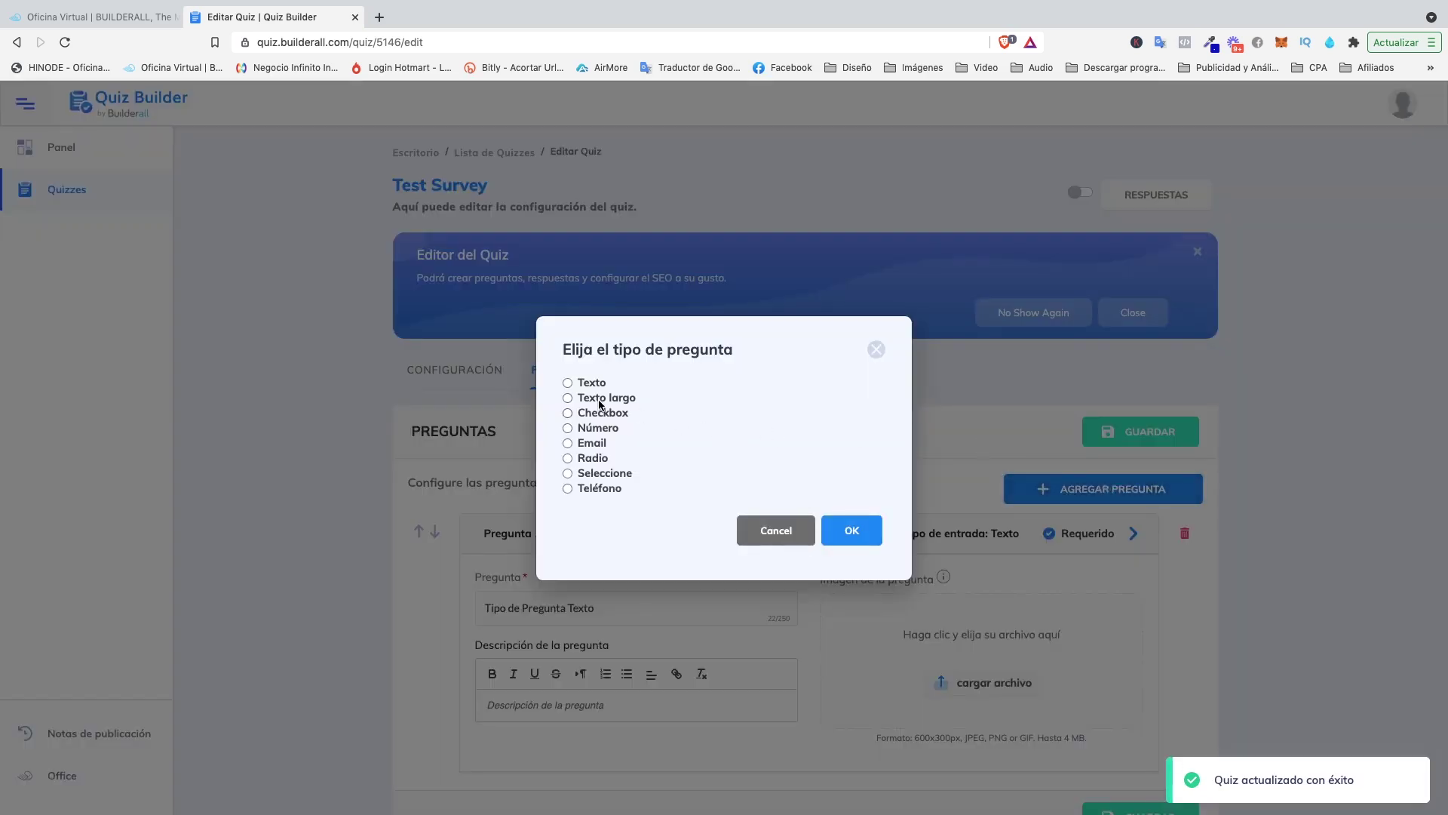
left_click(567, 398)
left_click(852, 531)
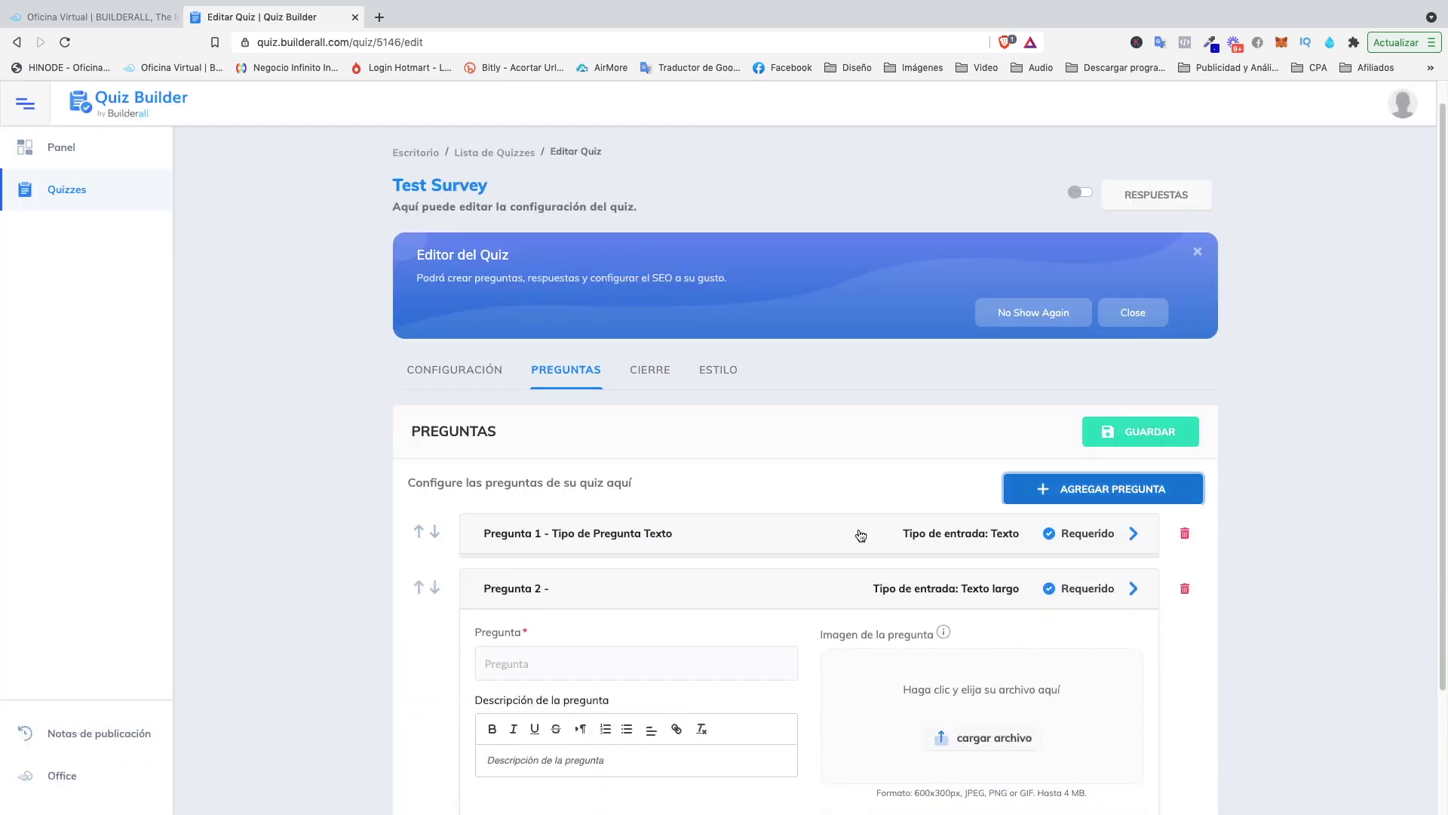
left_click(545, 661)
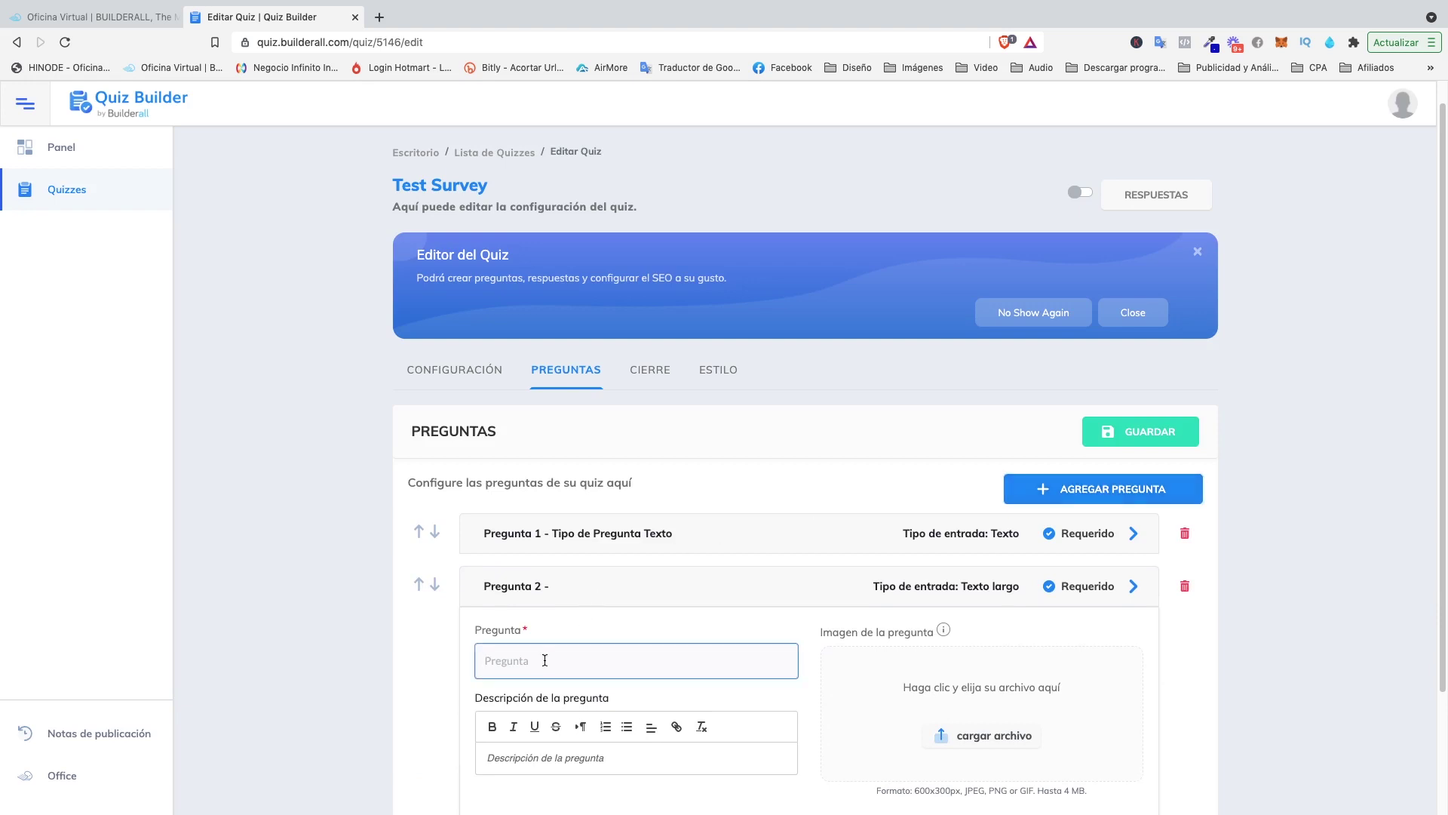
key("ctrl+v")
type("T")
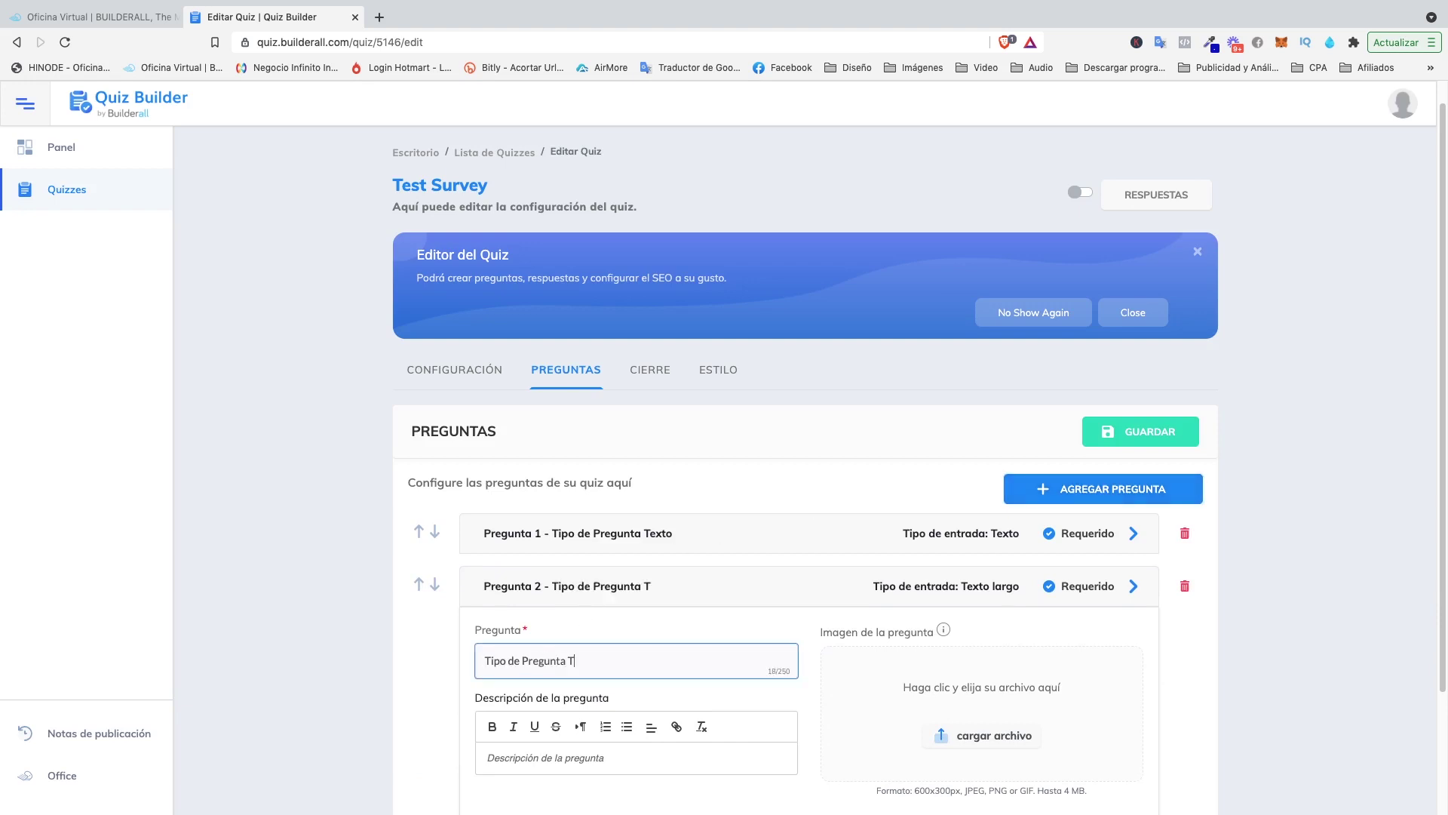
type("exto Largo")
scroll(830, 581, "down", 3)
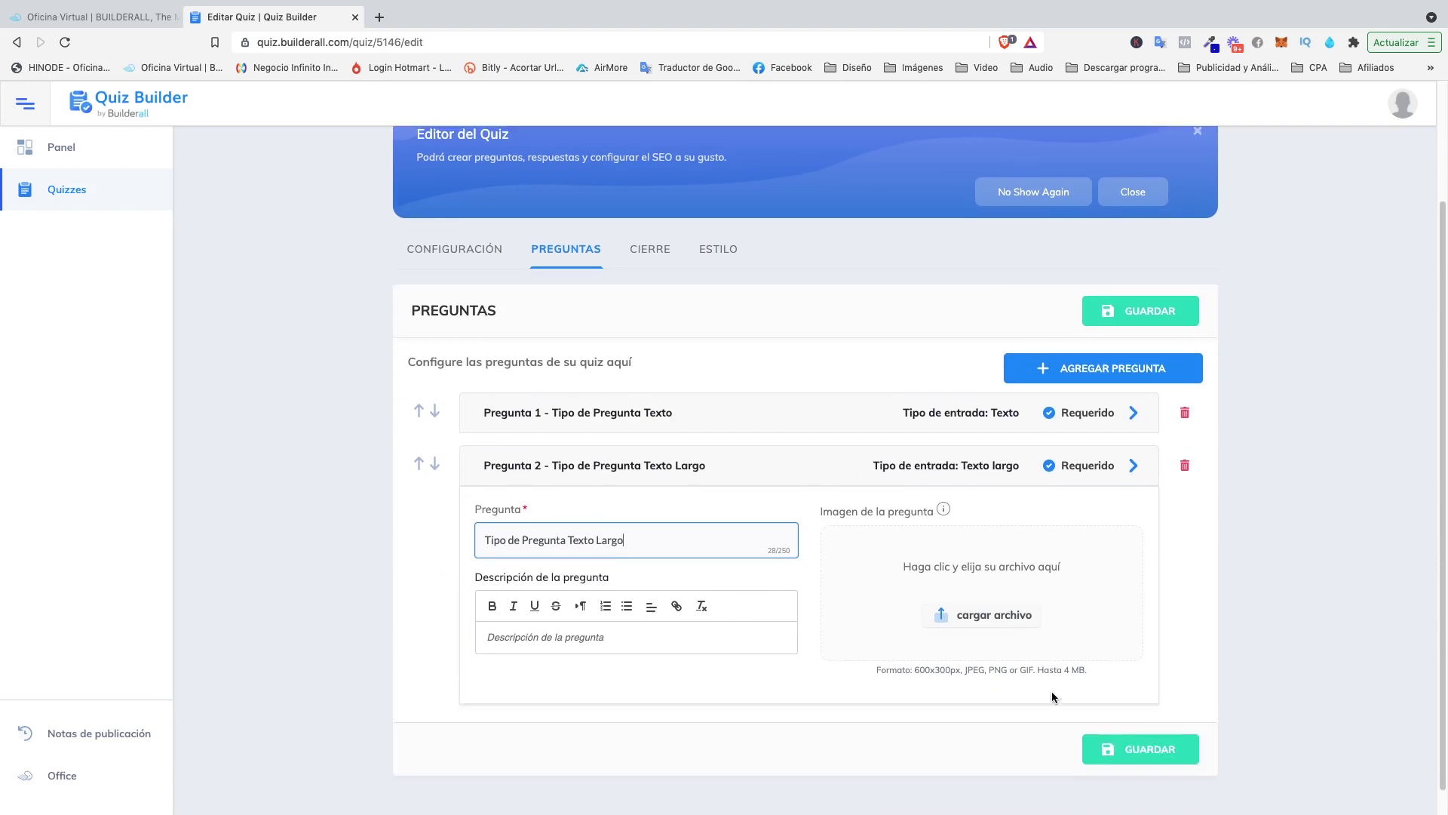
left_click(1128, 749)
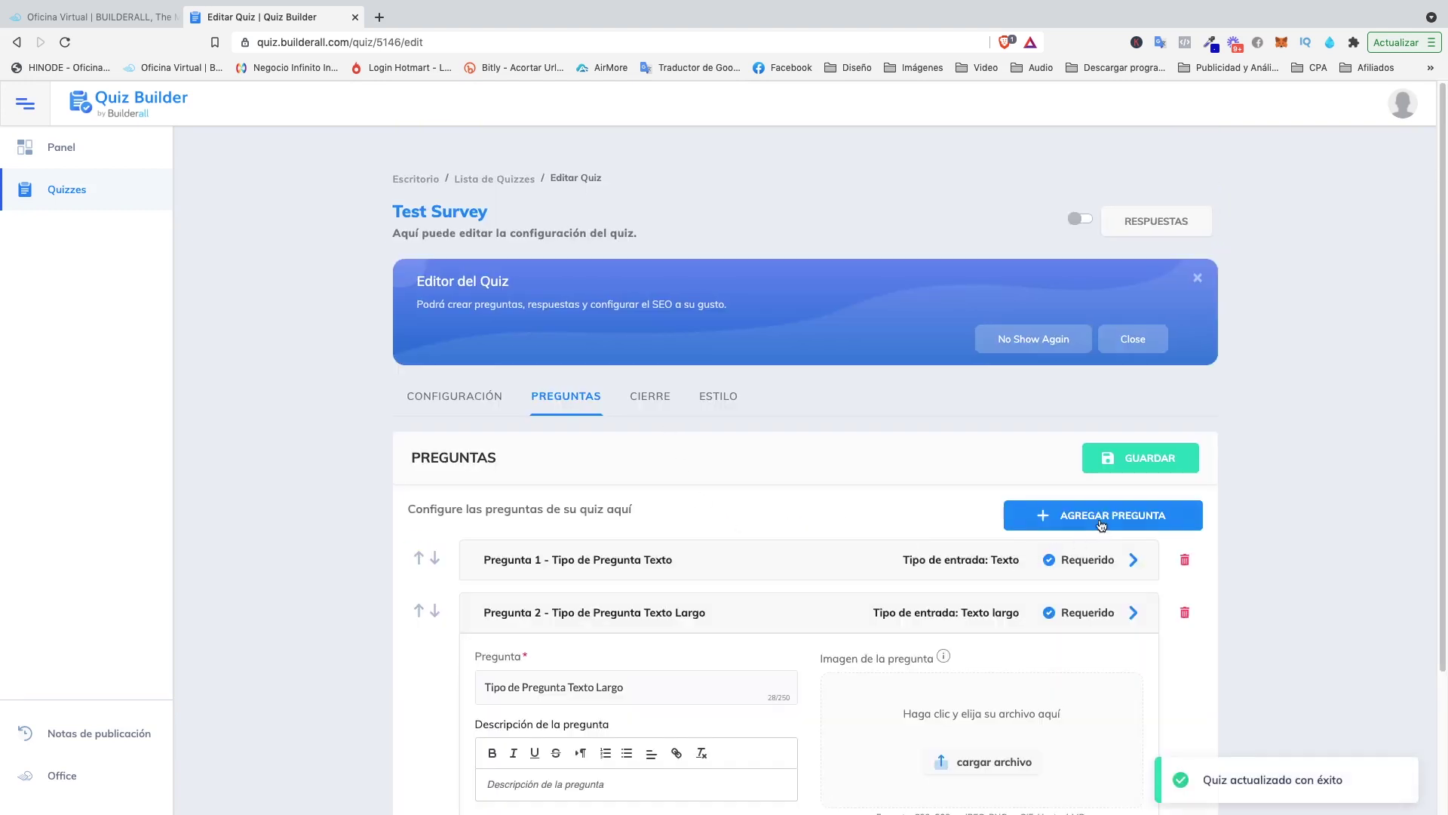
Add Checkbox question 3 titled 'Tipo de Pregunta Checkbox' with one blank answer option.
left_click(1102, 523)
left_click(567, 414)
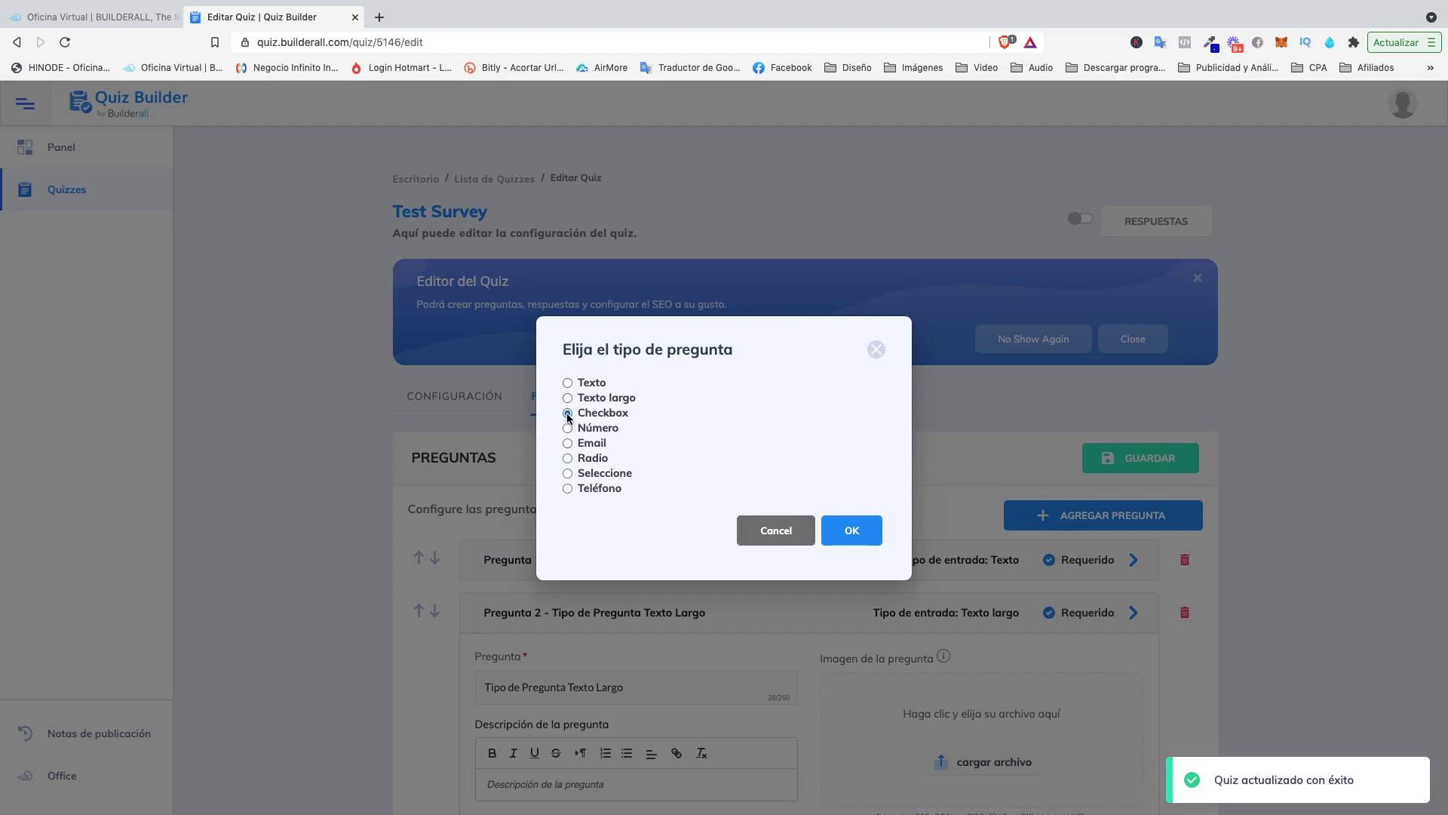
left_click(864, 531)
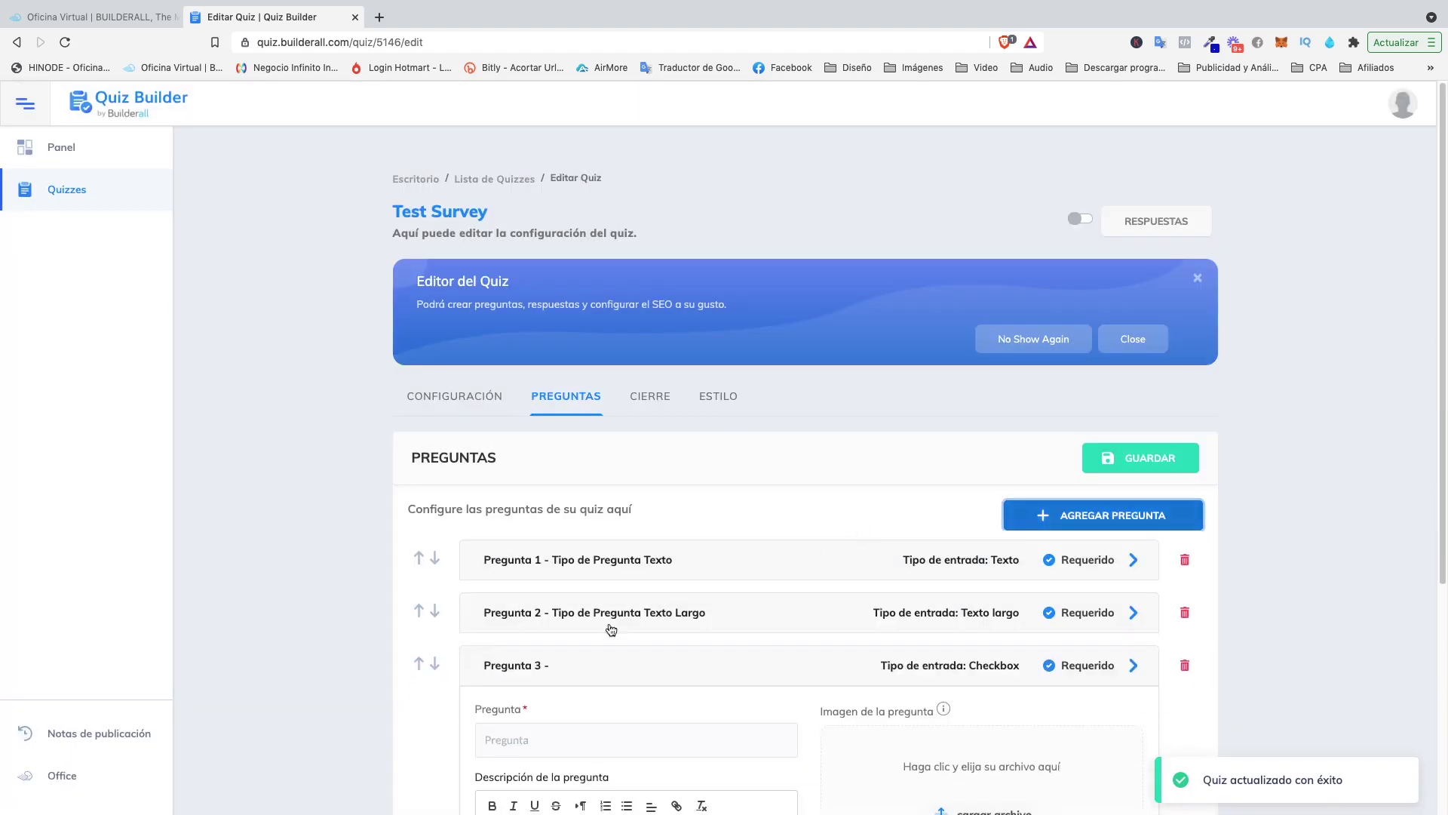
scroll(562, 717, "down", 2)
left_click(553, 622)
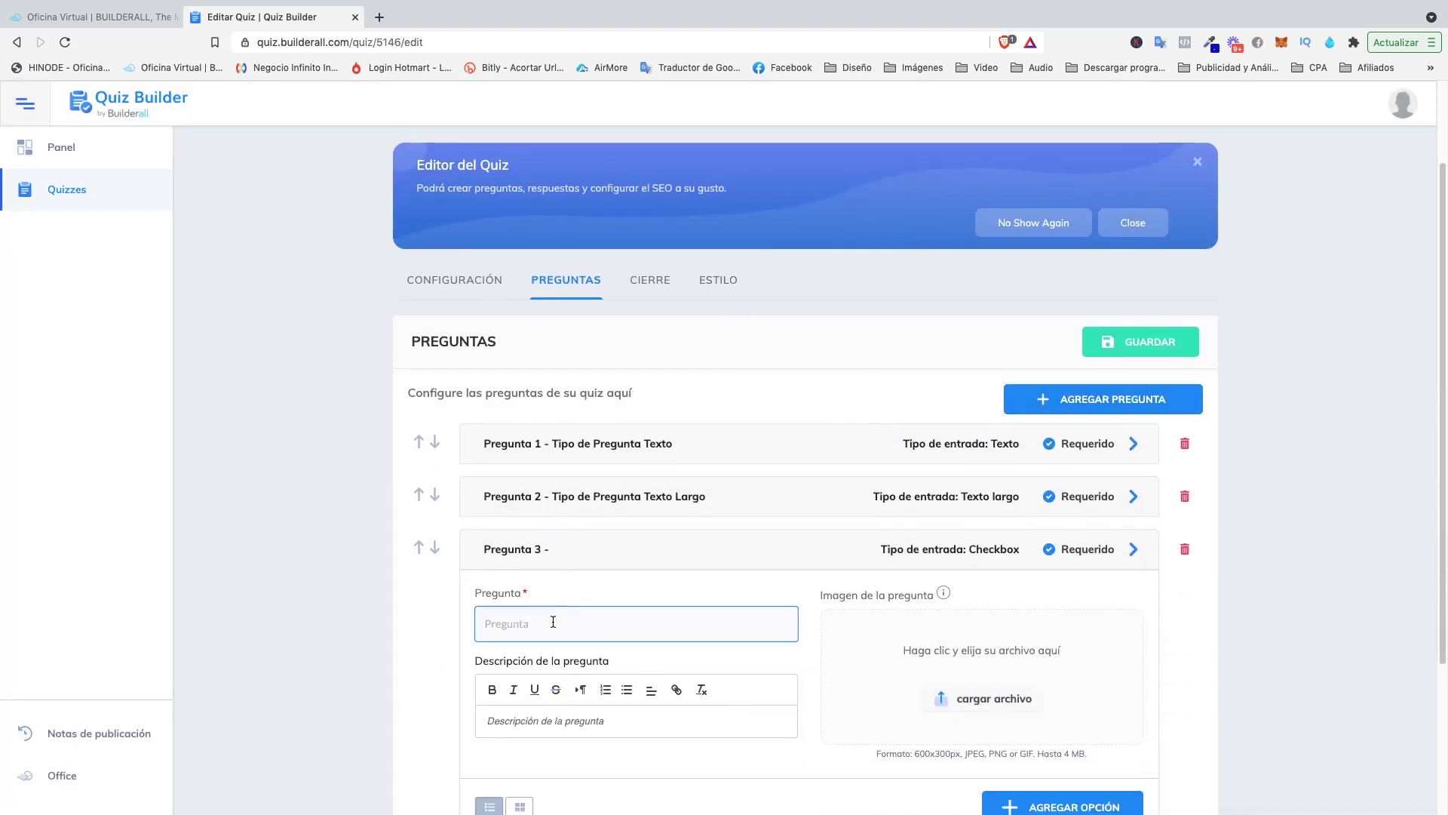
key("super+v")
type("Checkbox")
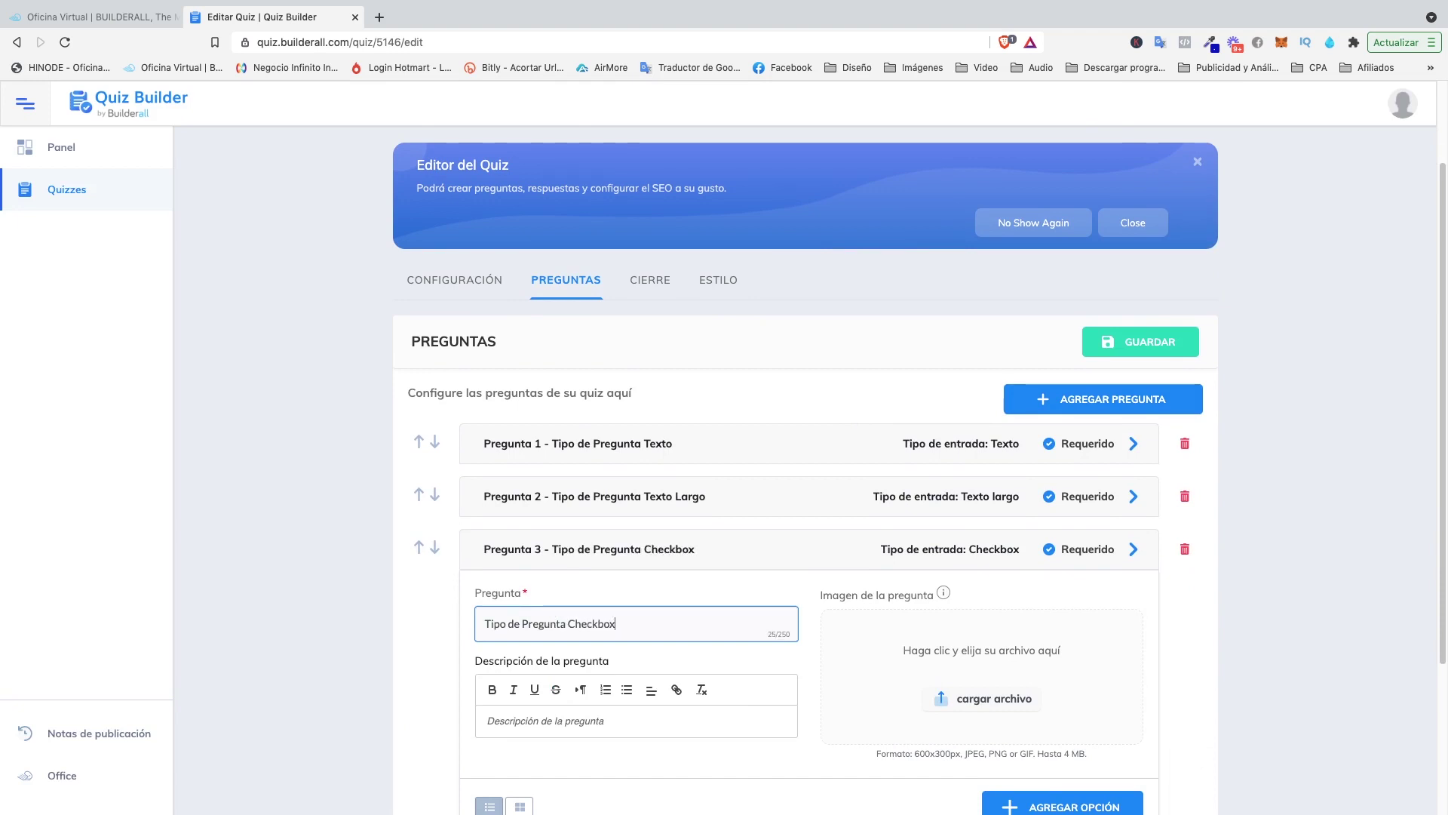
scroll(654, 591, "down", 4)
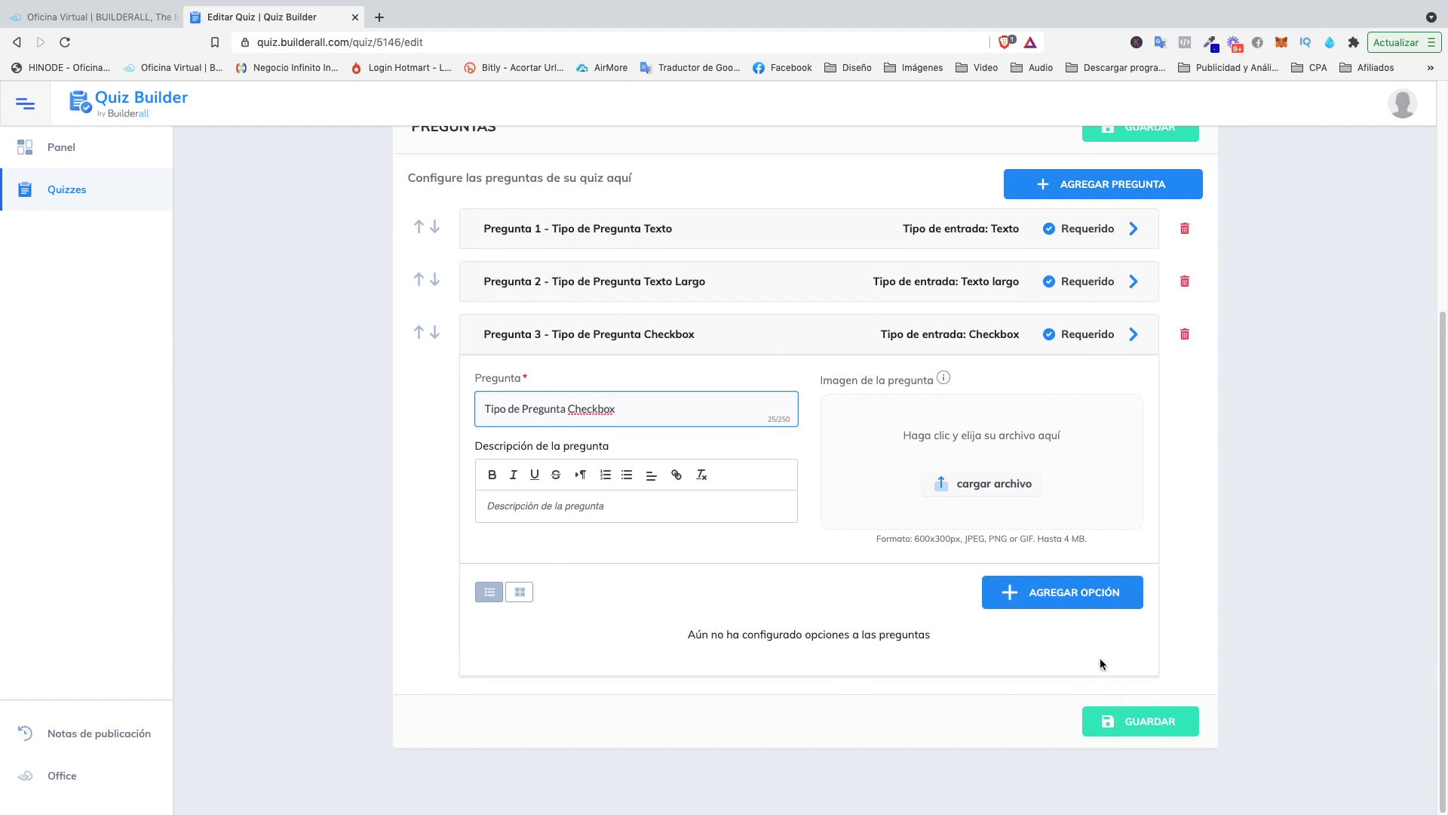
left_click(1036, 596)
Add three Checkbox options labelled opción 1, opción 2 and opción 3.
scroll(638, 594, "down", 1)
left_click(621, 620)
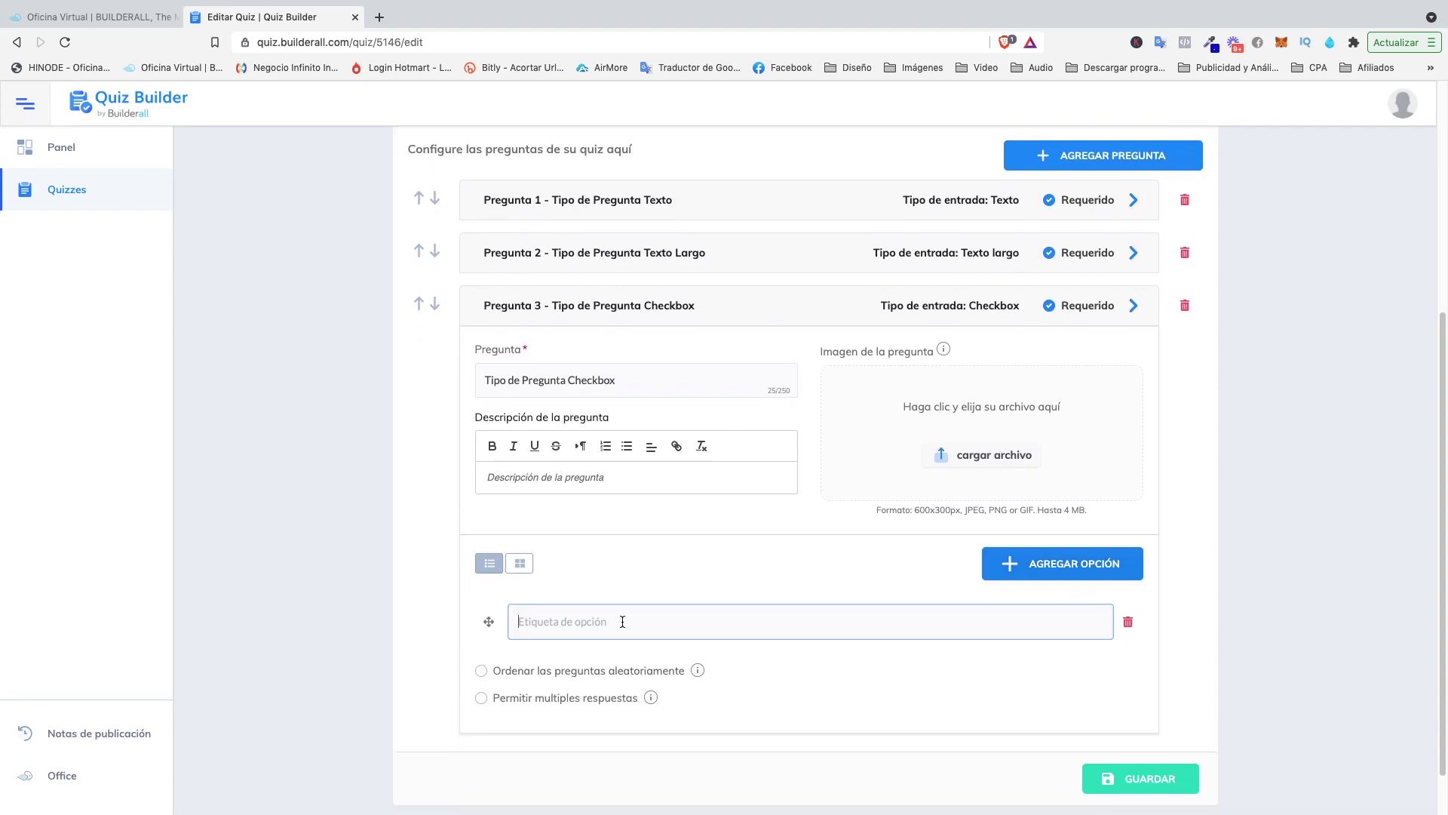
type("opcion 1")
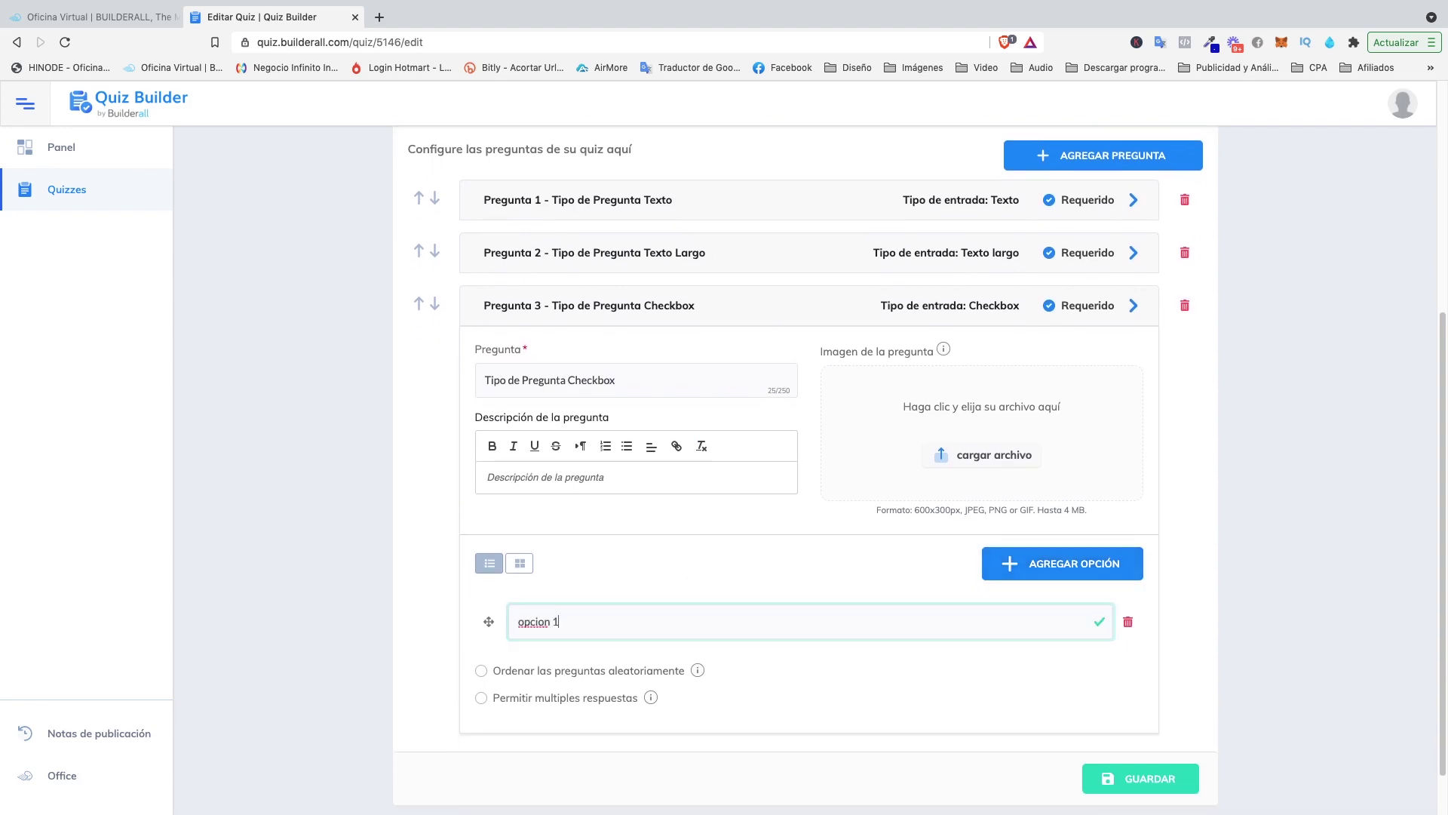
left_click(1007, 568)
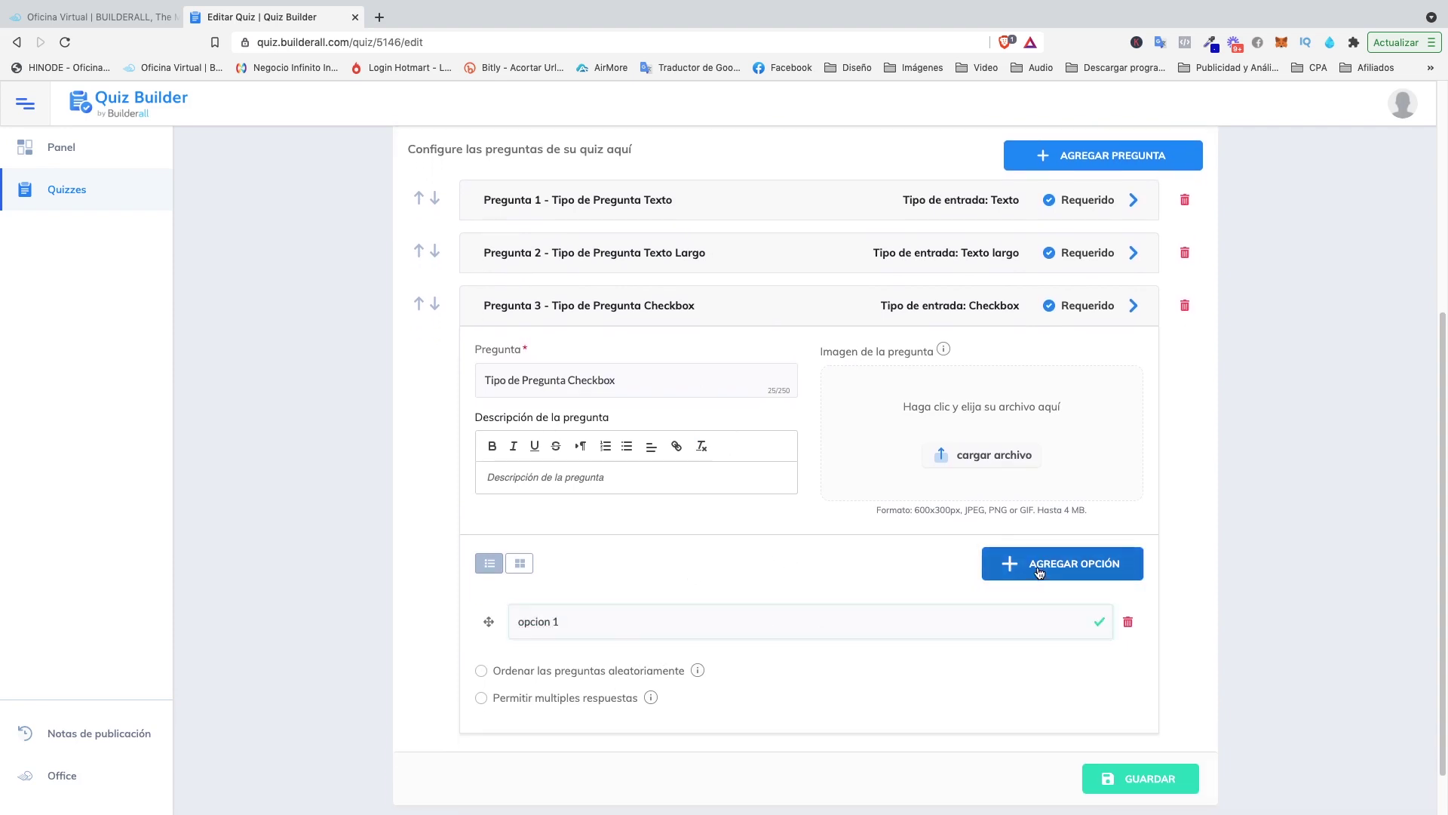
left_click(590, 671)
type("opci")
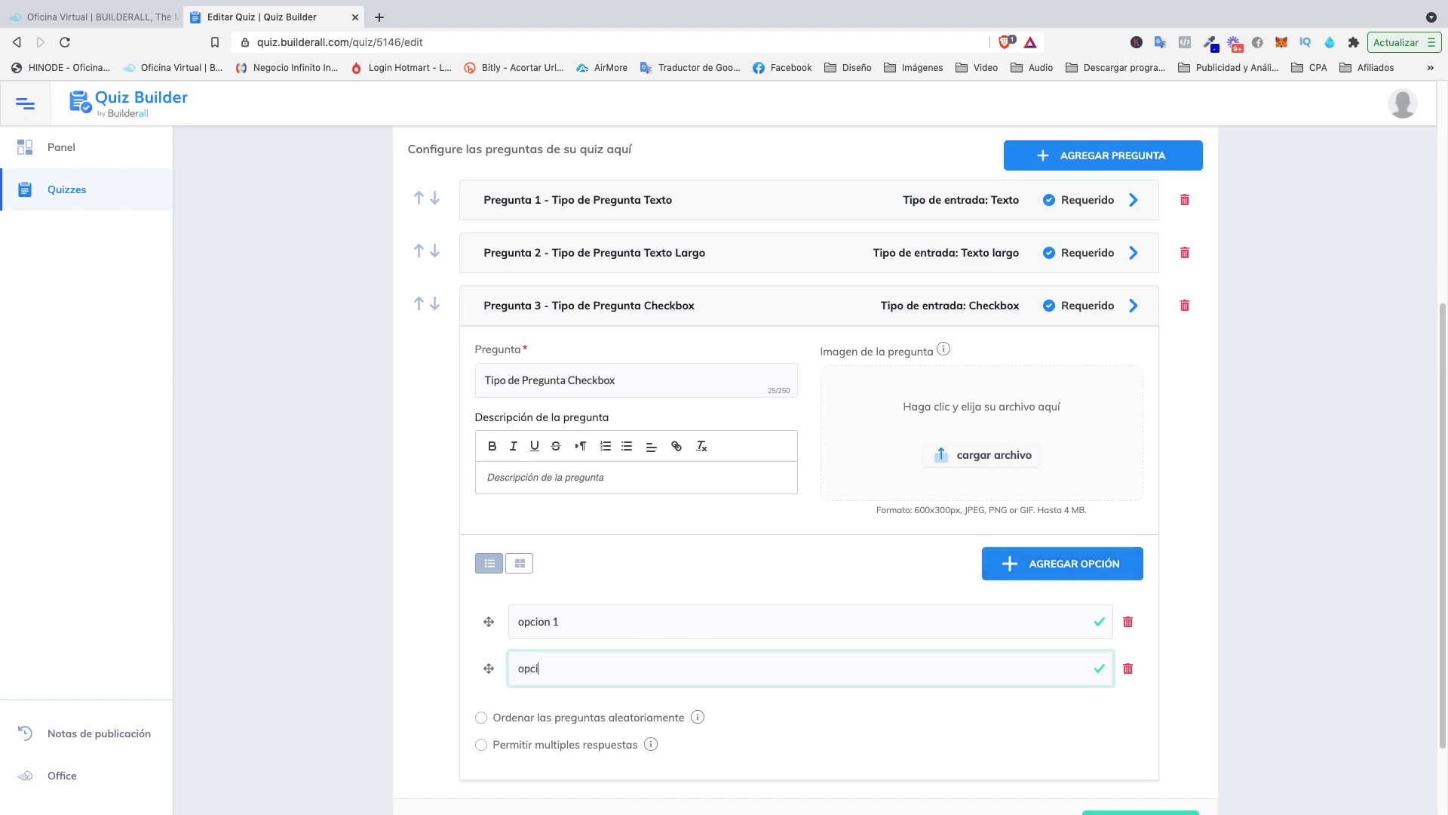
type("ón 2")
left_click(985, 576)
left_click(581, 714)
type("op")
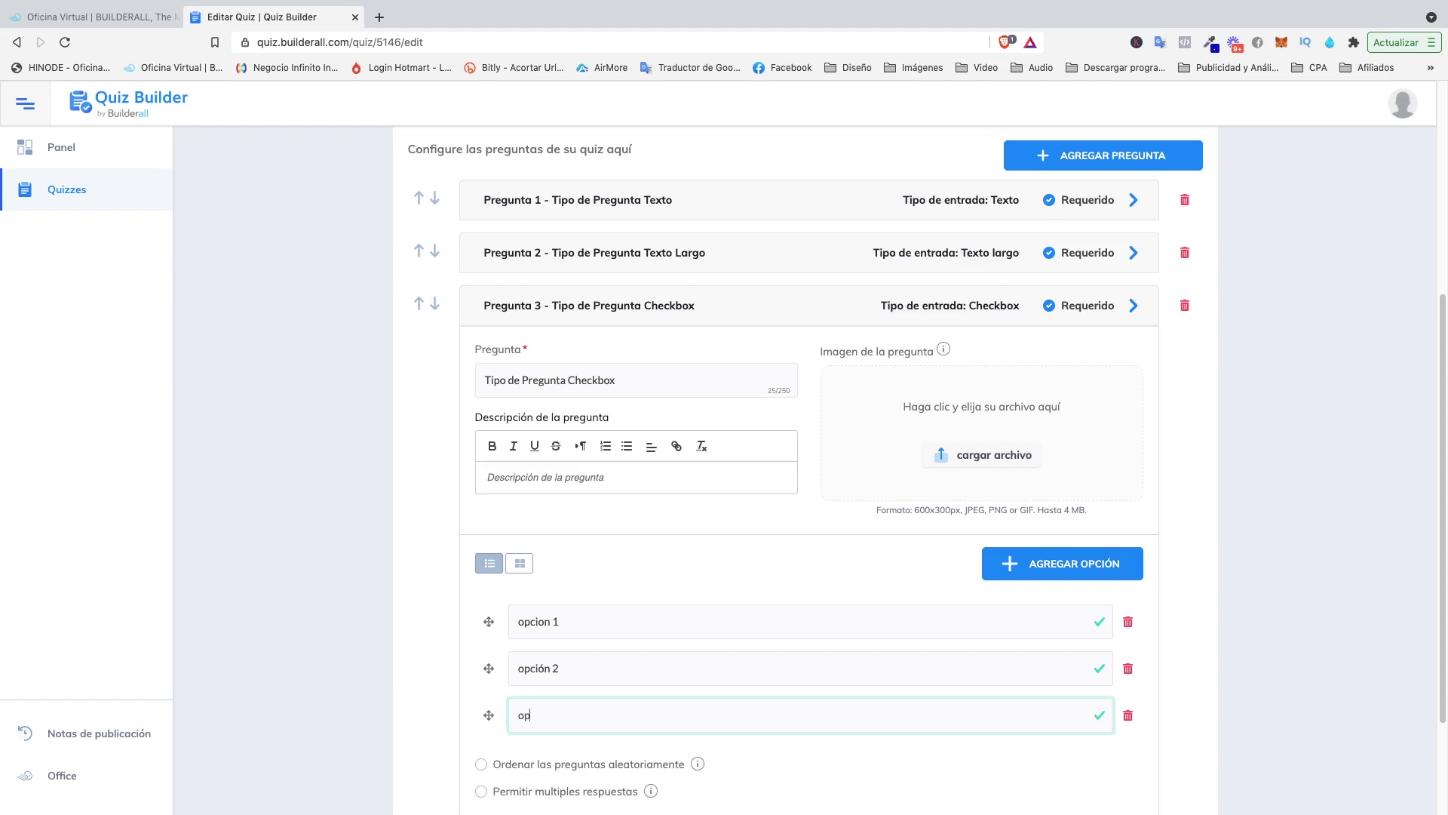
type("ción 3")
Correct the first option's spelling from 'opcion 1' to 'opción 1'.
left_click(550, 629)
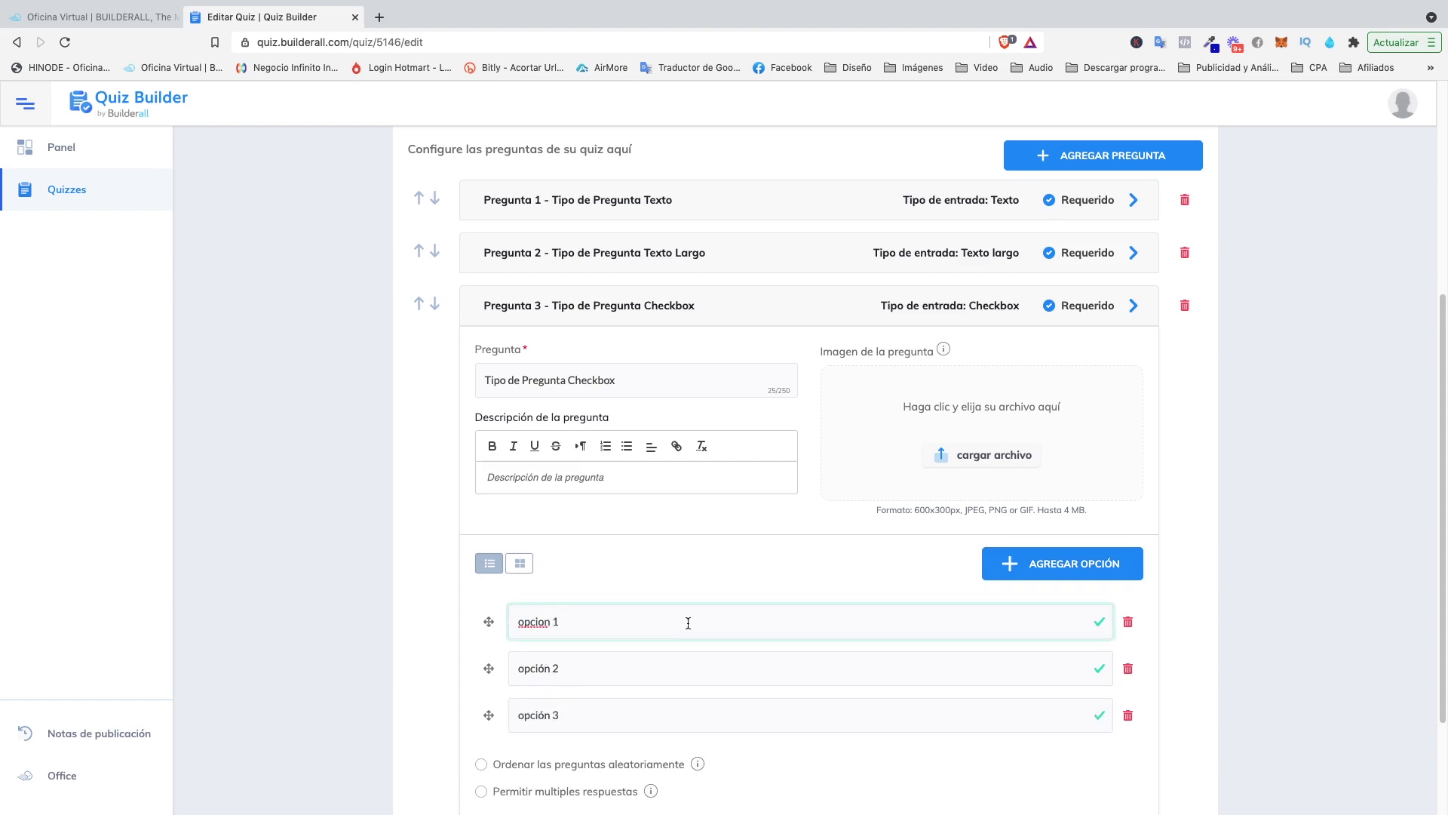
key("Left")
key("BackSpace")
type("ó")
scroll(792, 562, "down", 3)
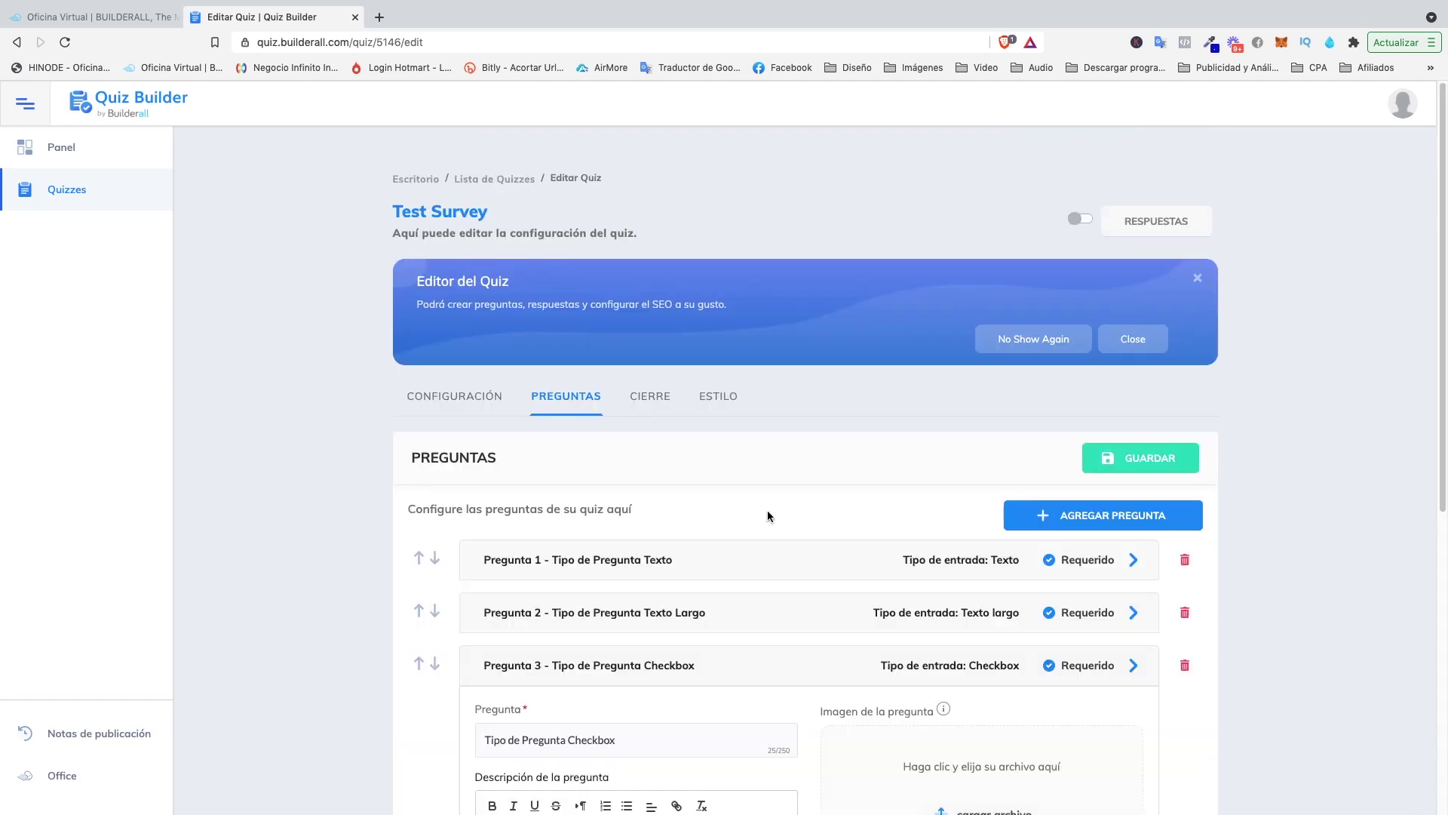
scroll(905, 475, "down", 1)
Add and save a Número question 4 titled 'Tipo de Pregunta Número'.
left_click(1103, 485)
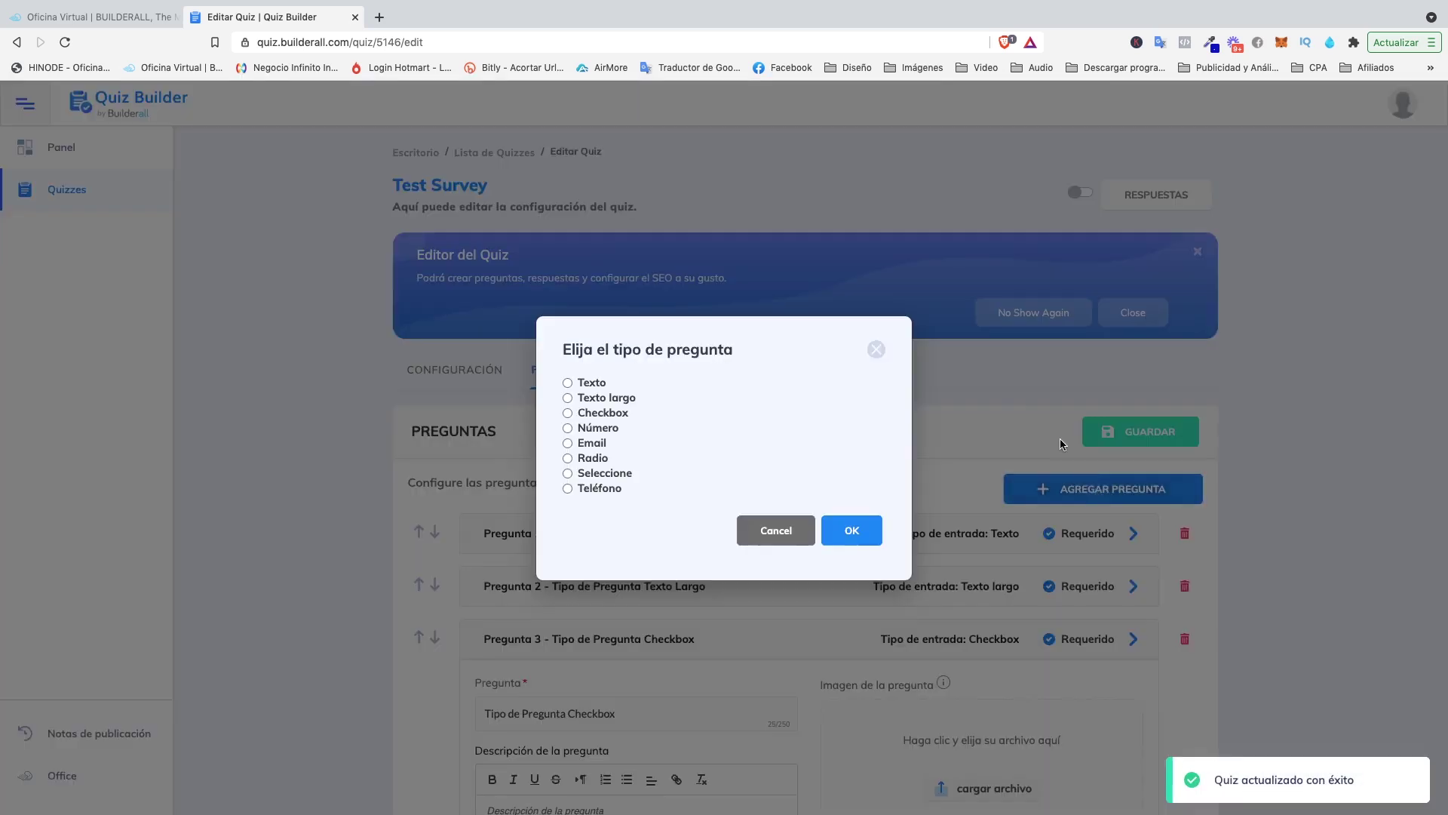
left_click(570, 428)
left_click(852, 530)
scroll(542, 458, "down", 3)
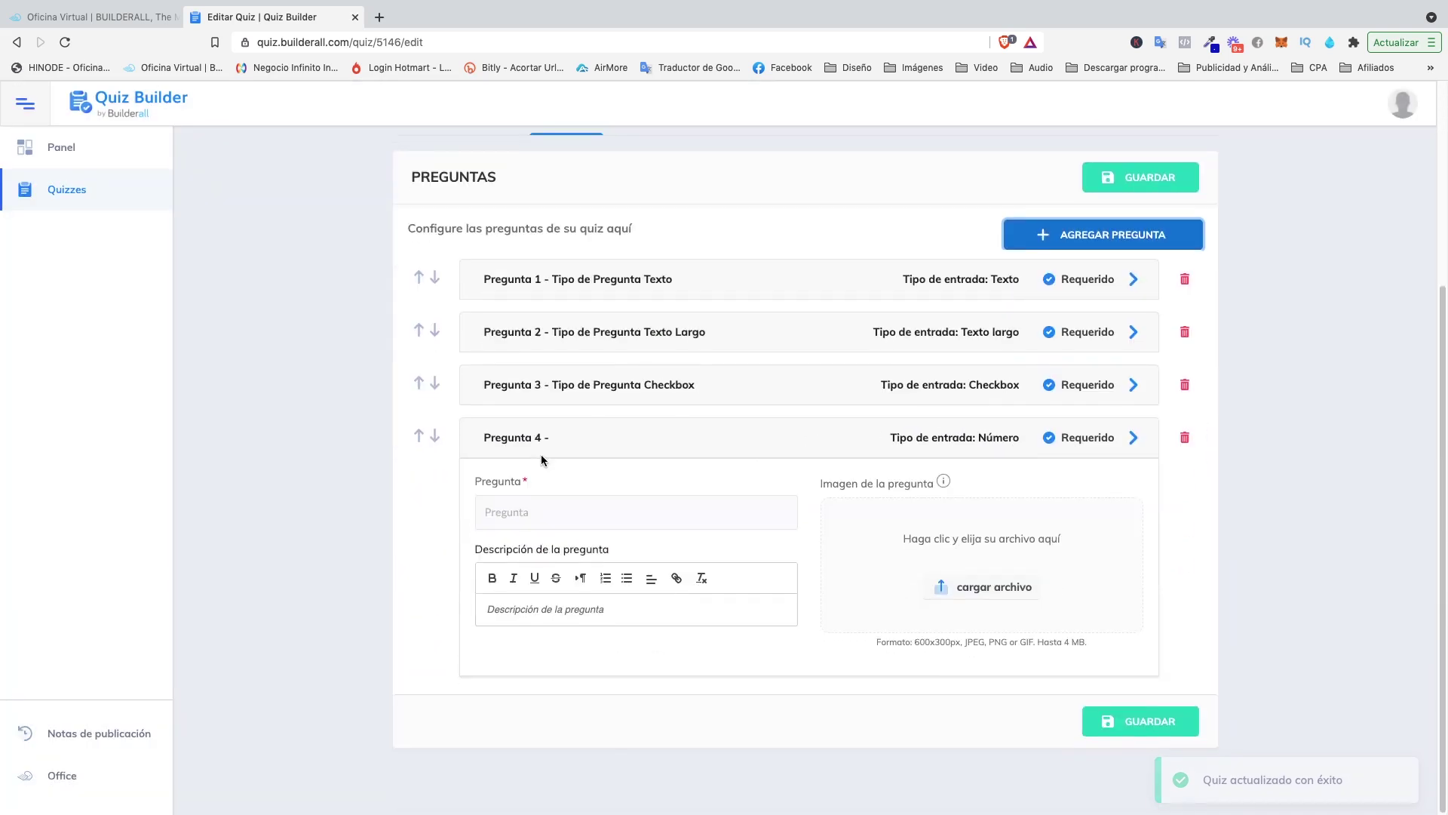
left_click(542, 514)
type("Tipo de Pregunta")
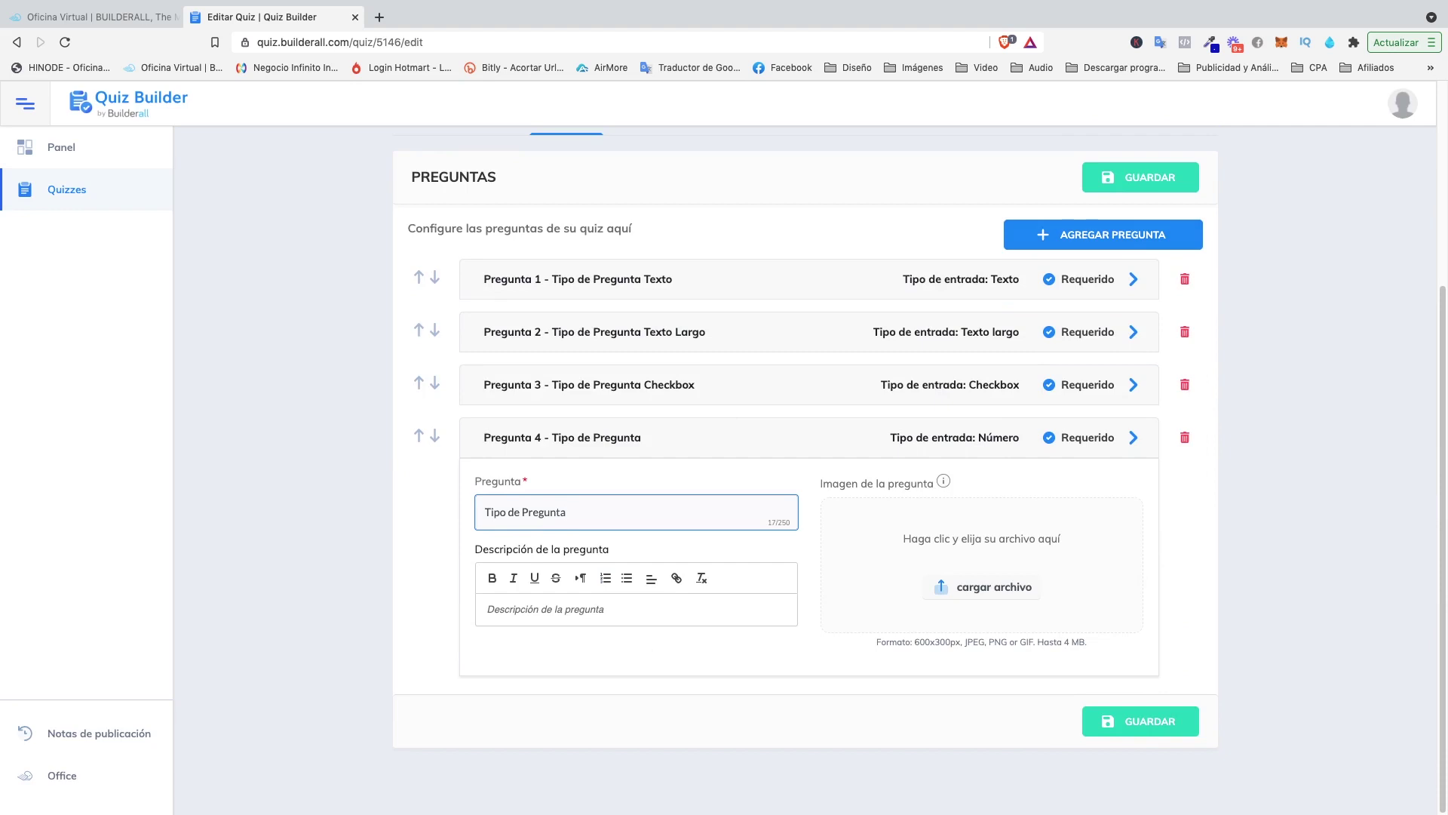
type("N")
type("umer")
key("BackSpace")
key("BackSpace")
key("BackSpace")
type("mero")
left_click(1139, 721)
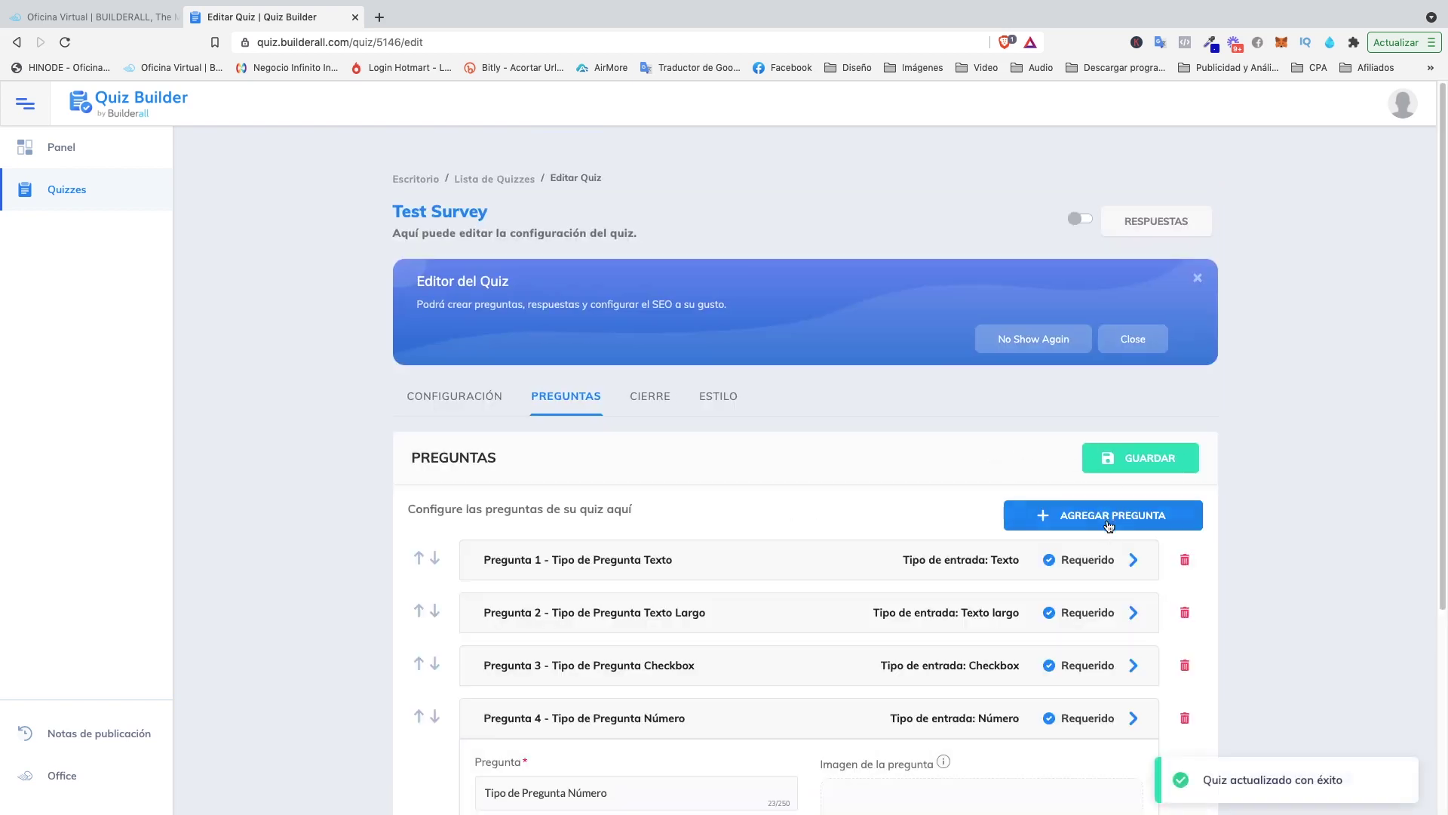
Add and save Email question 5 'Tipo de Pregunta Email', then pick Radio for the next question.
left_click(1110, 522)
left_click(567, 443)
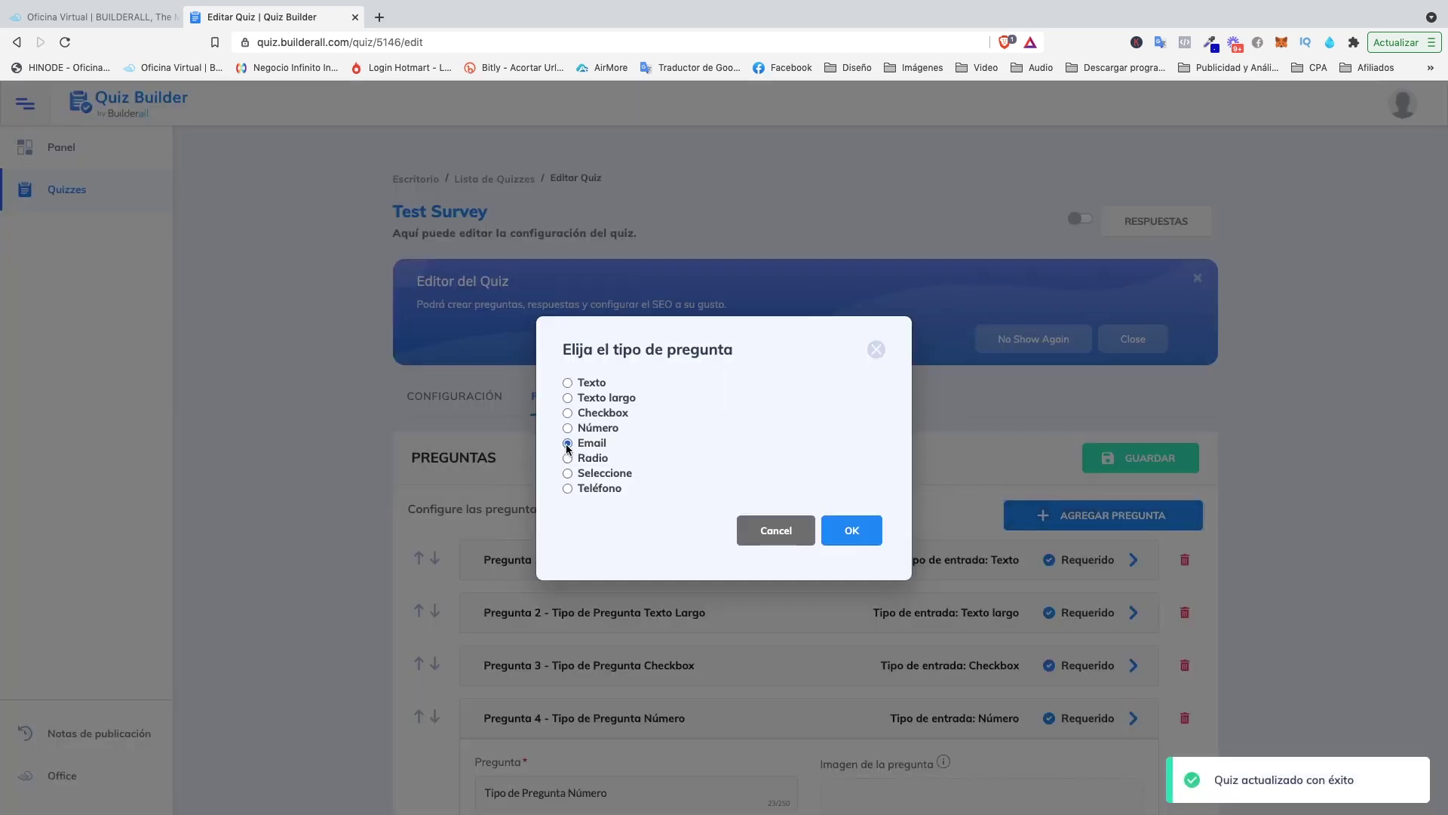
left_click(855, 534)
scroll(754, 547, "down", 5)
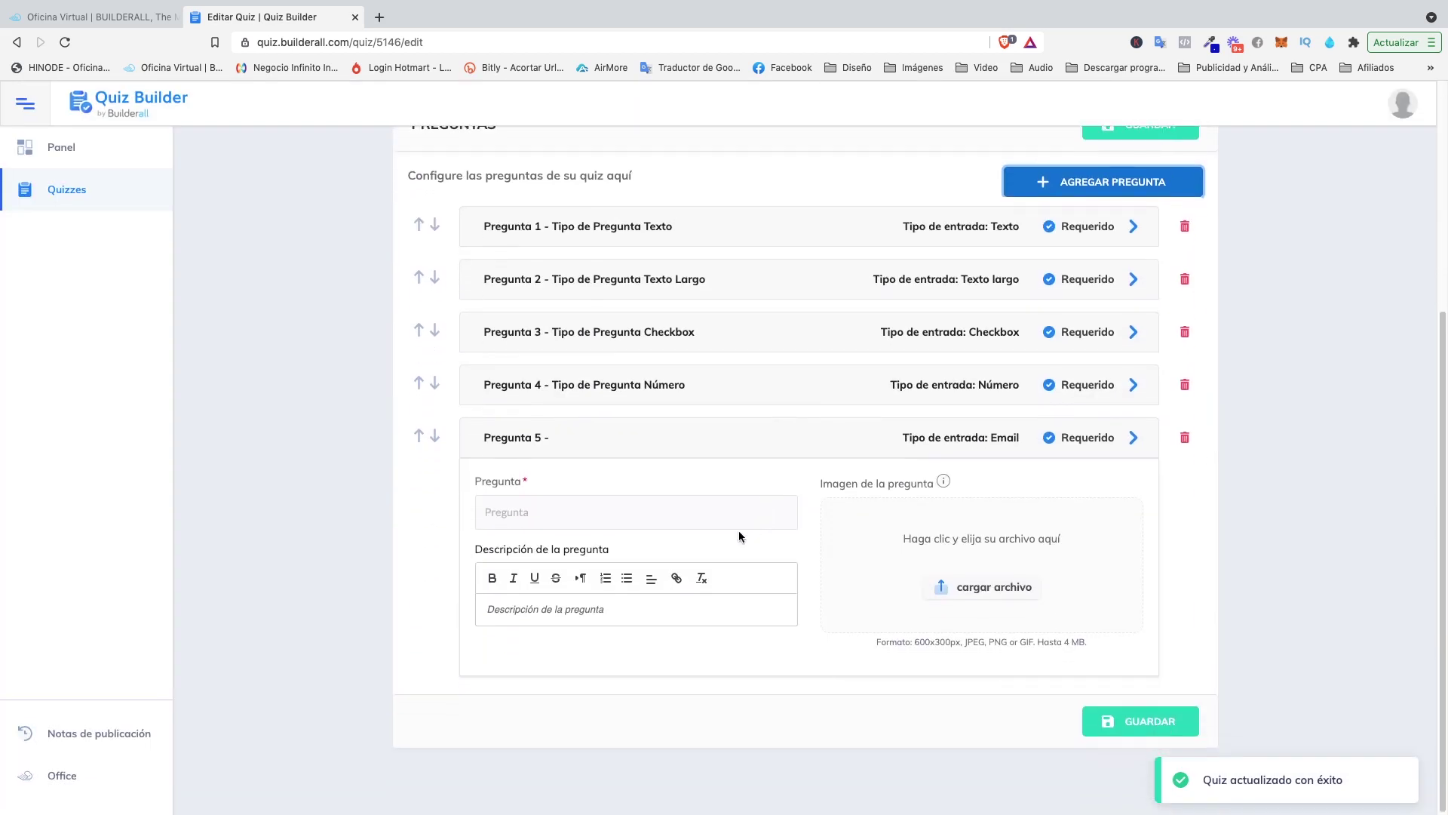
left_click(573, 504)
type("Tipo de Pregunta")
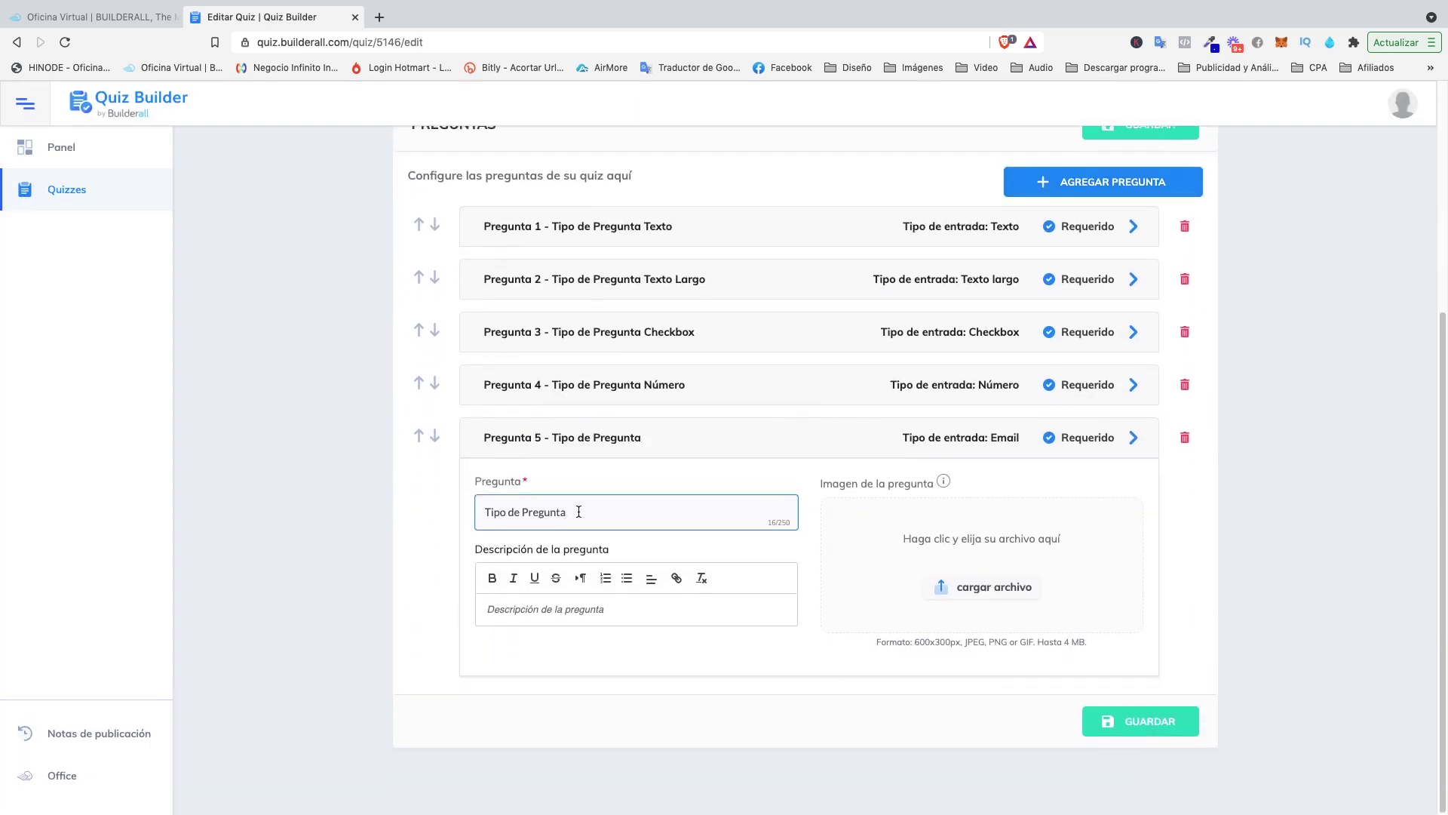
type("Email")
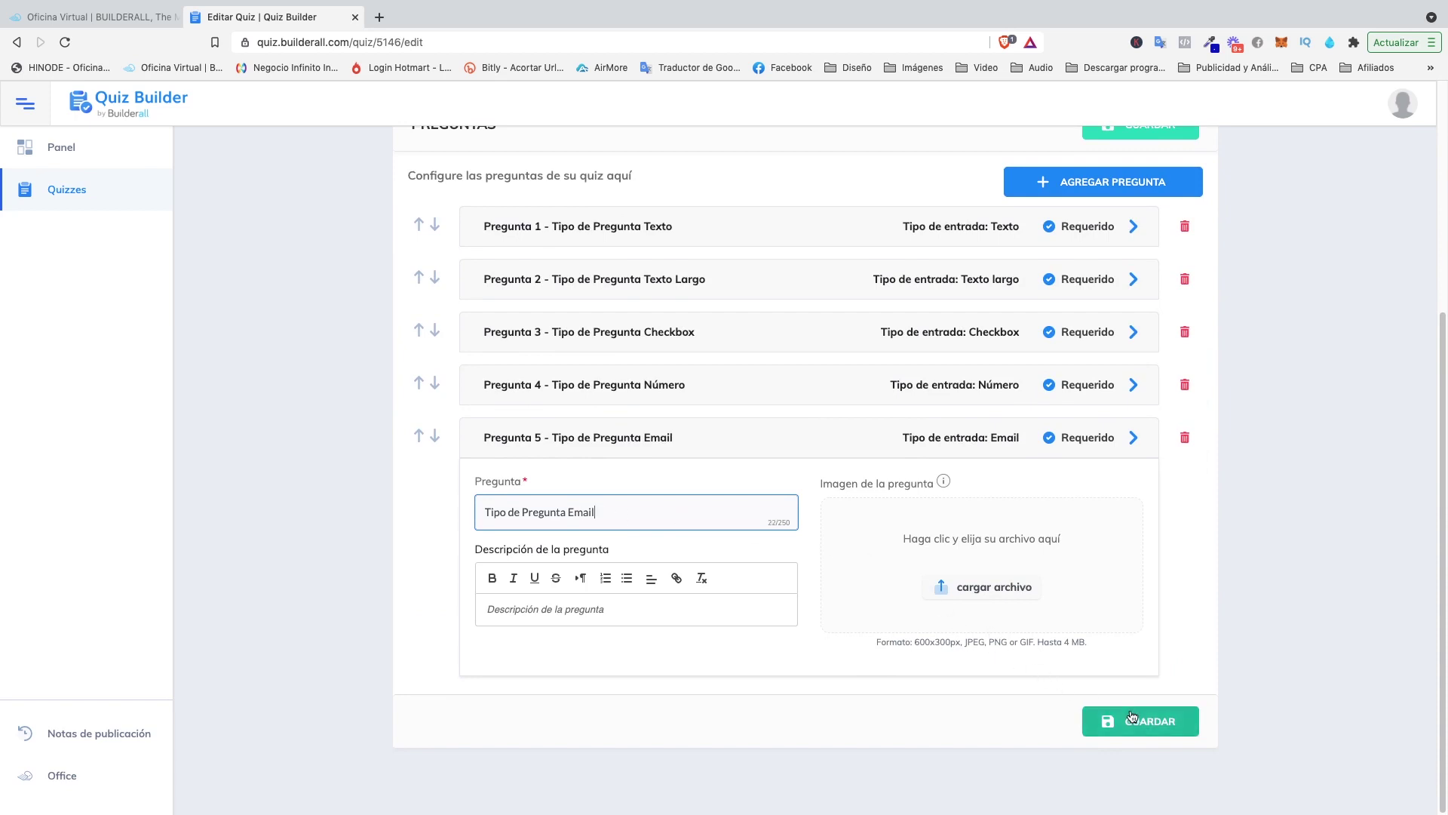
left_click(1101, 722)
left_click(1103, 516)
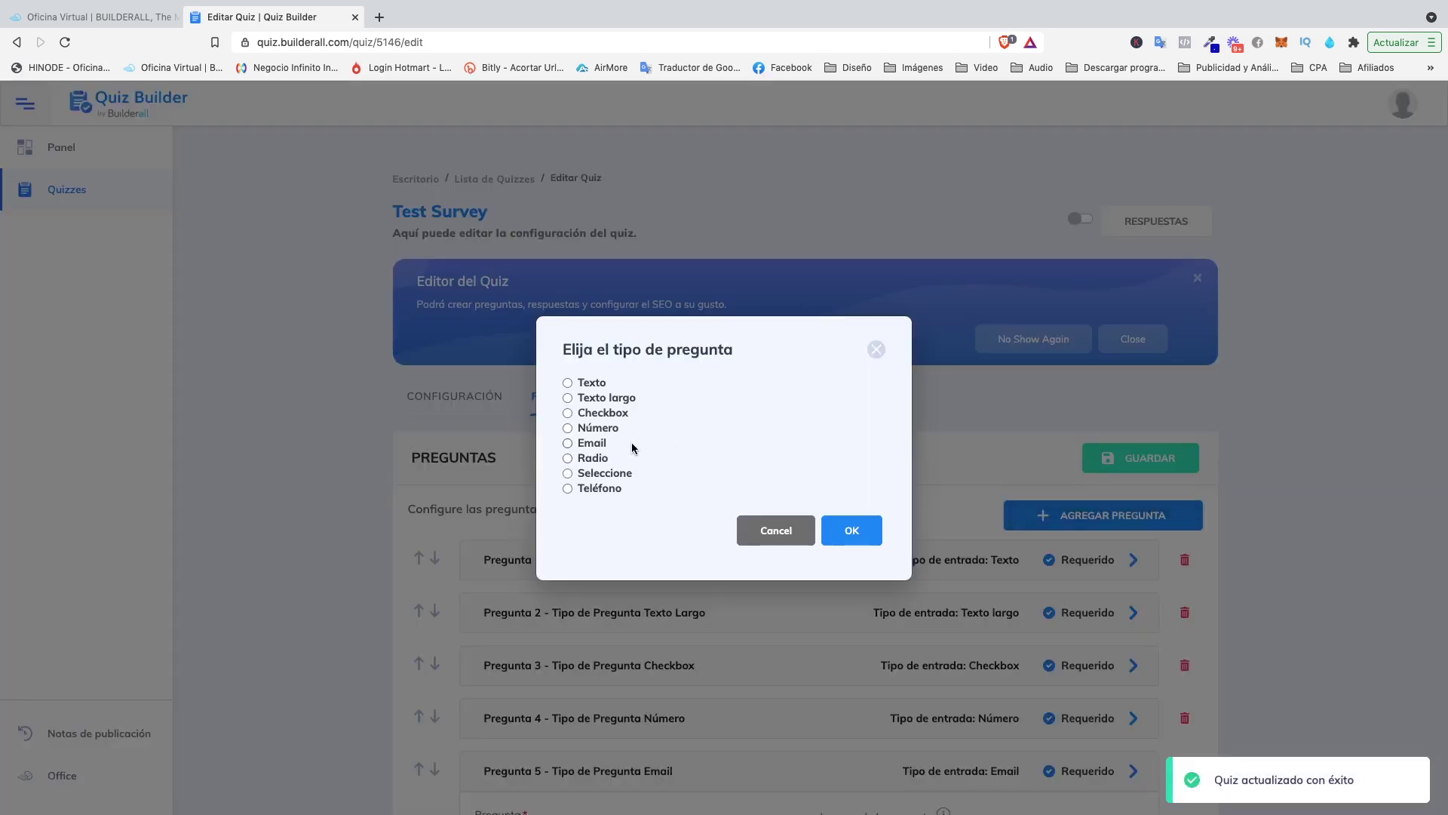
left_click(568, 458)
Confirm the Radio type and title question 6 'Radio'.
left_click(841, 544)
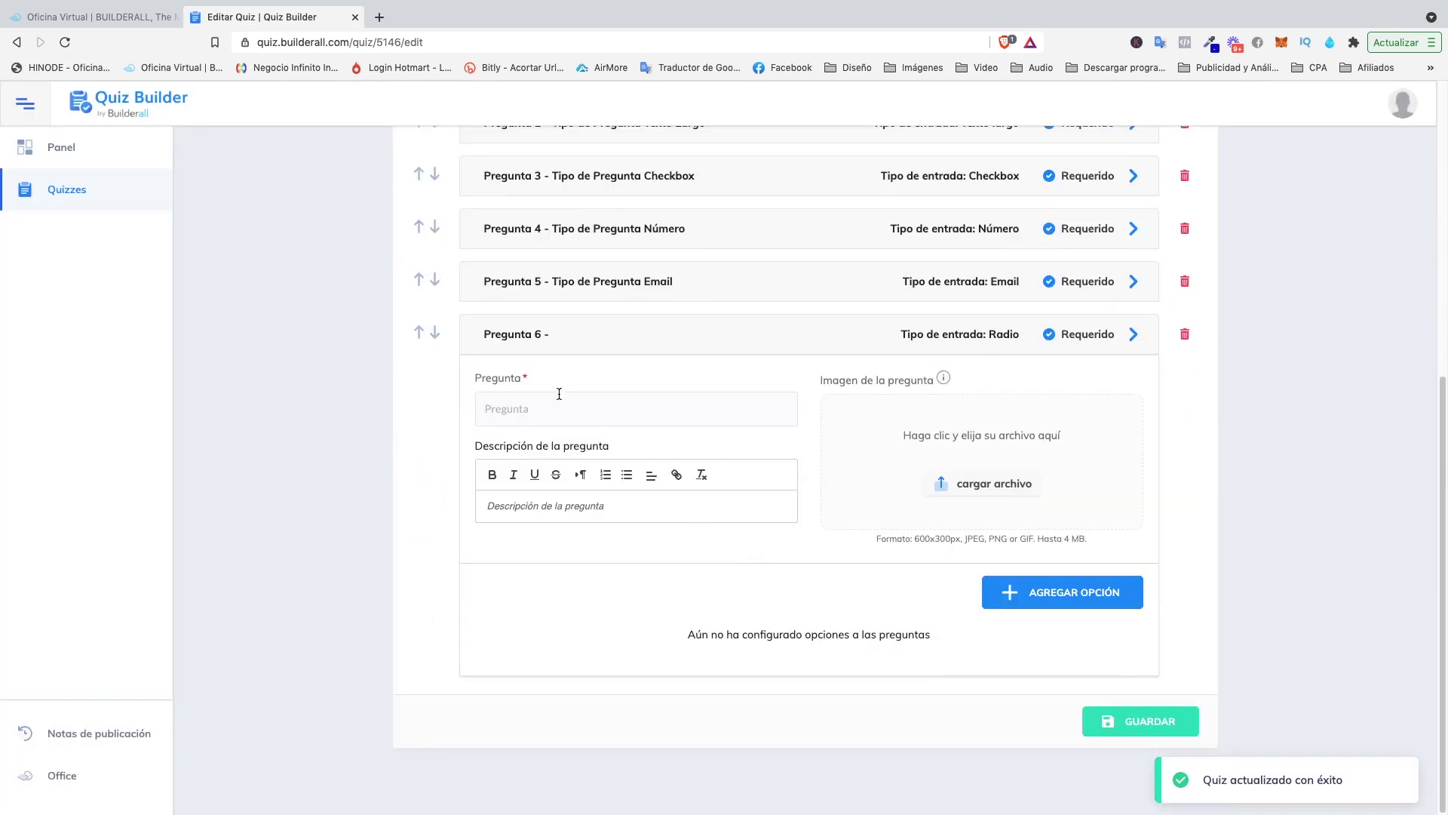
left_click(559, 393)
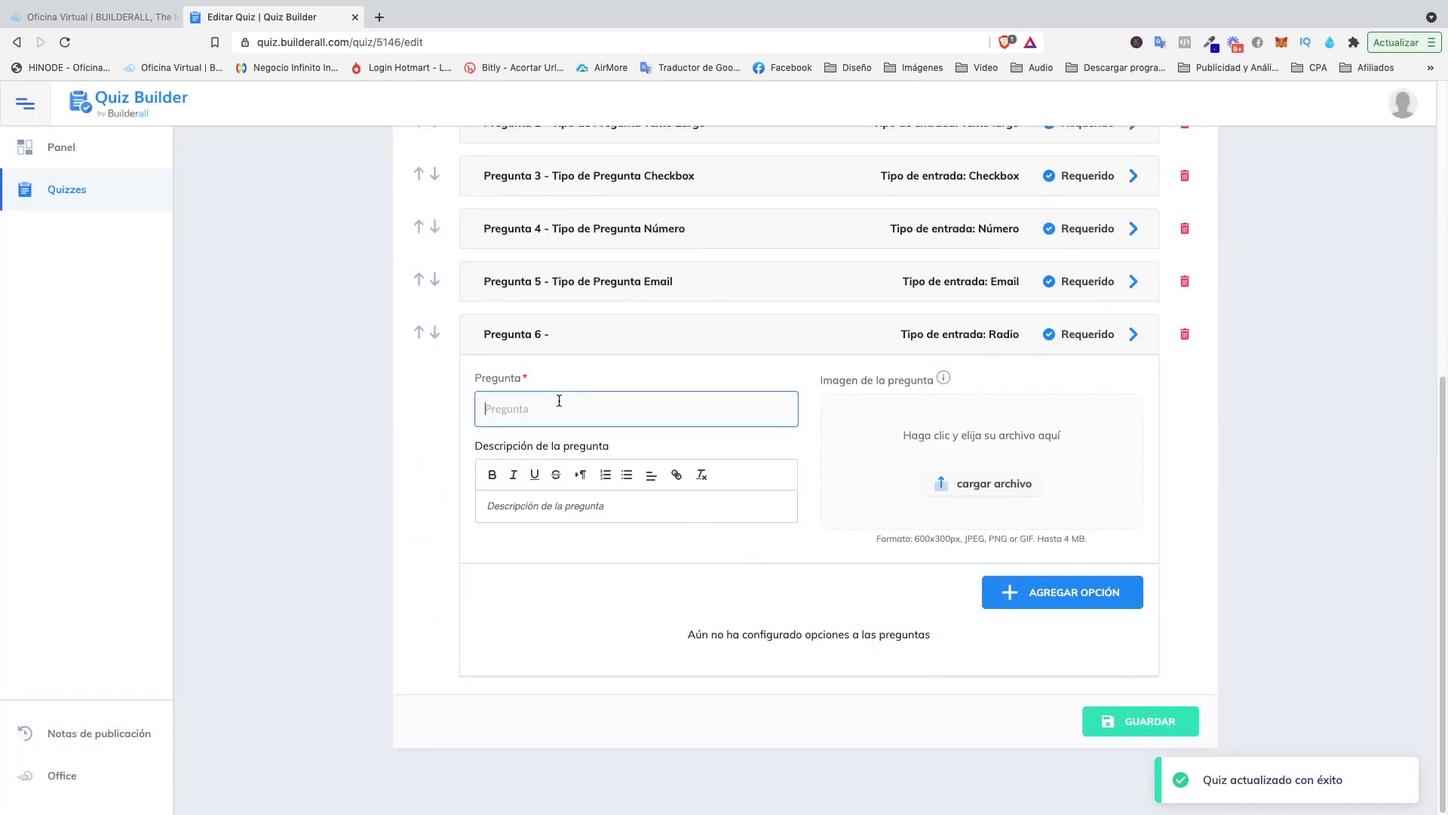
type("Radio")
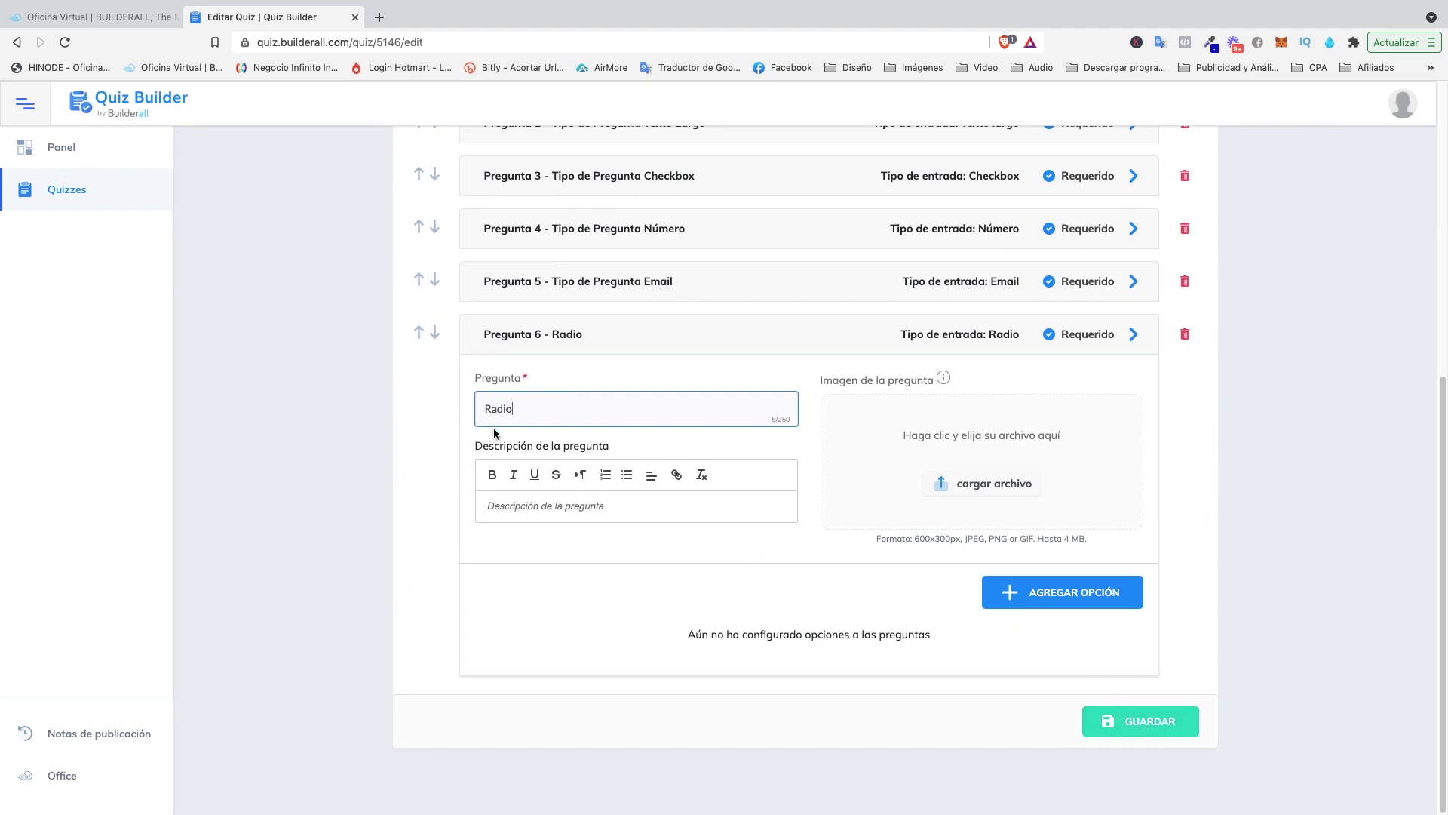
Give the Radio question options opción 1, opción 2 and opción 3, and save.
left_click(1054, 597)
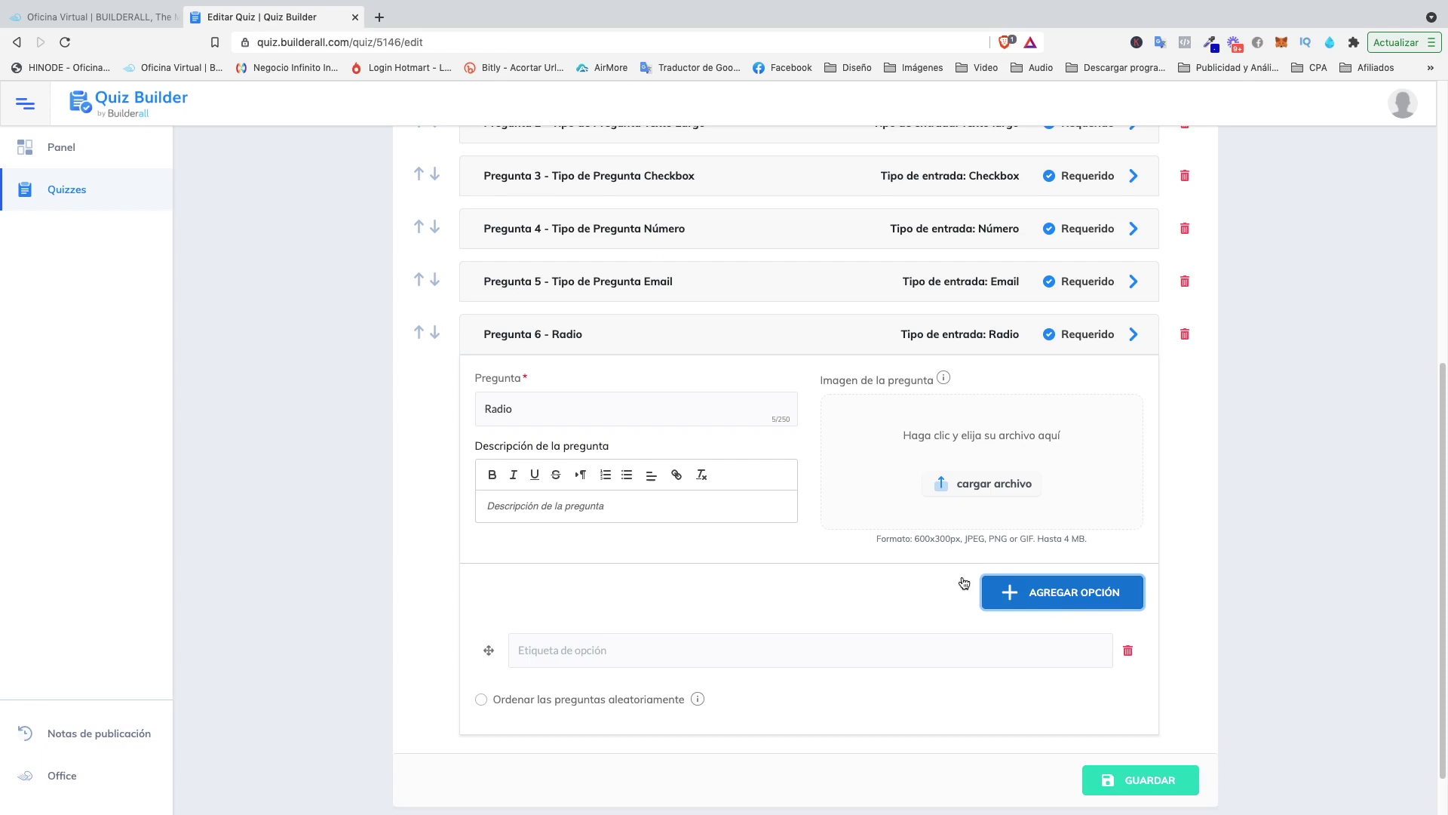
left_click(577, 641)
type("opción 1")
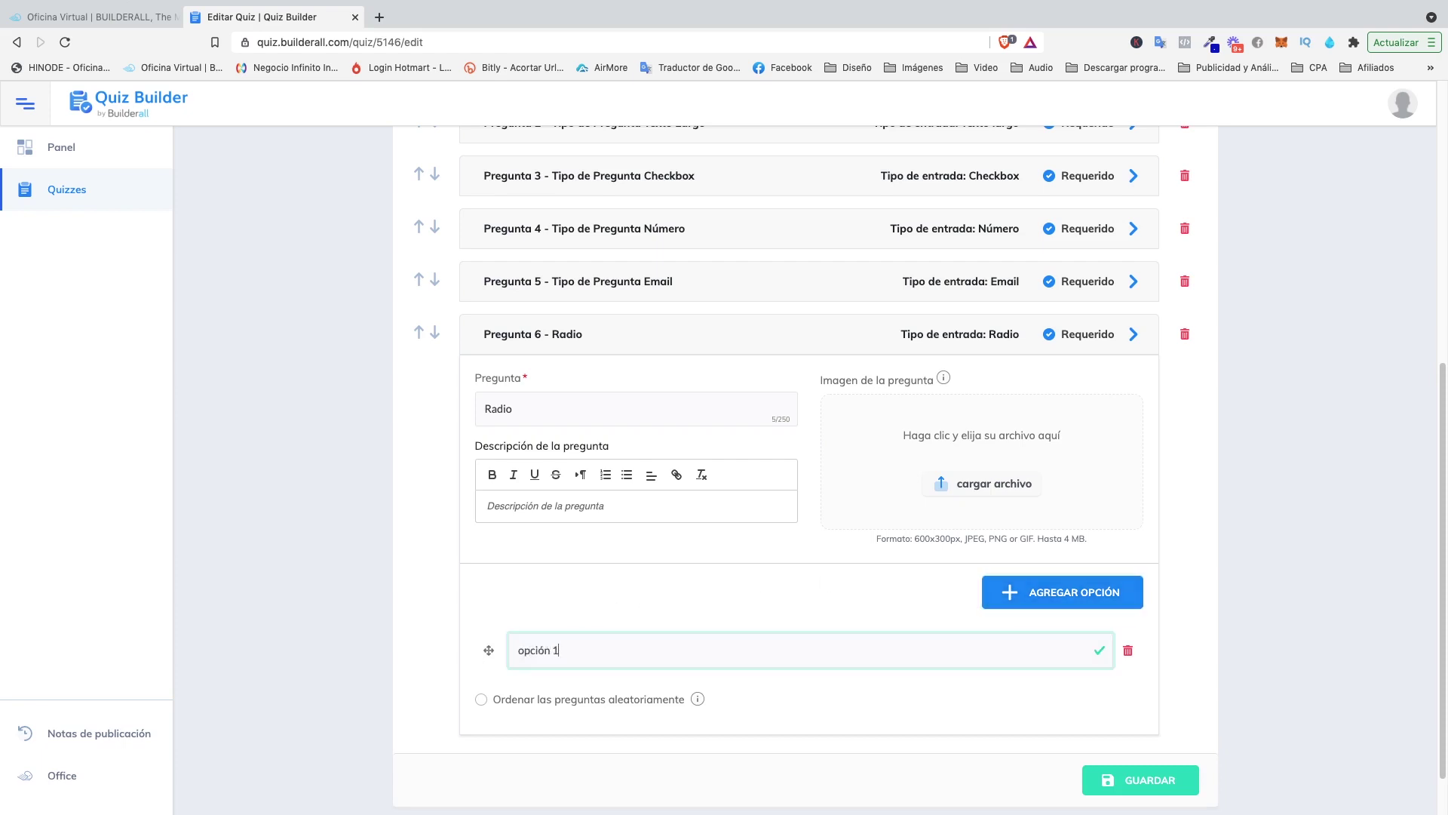
left_click(1021, 601)
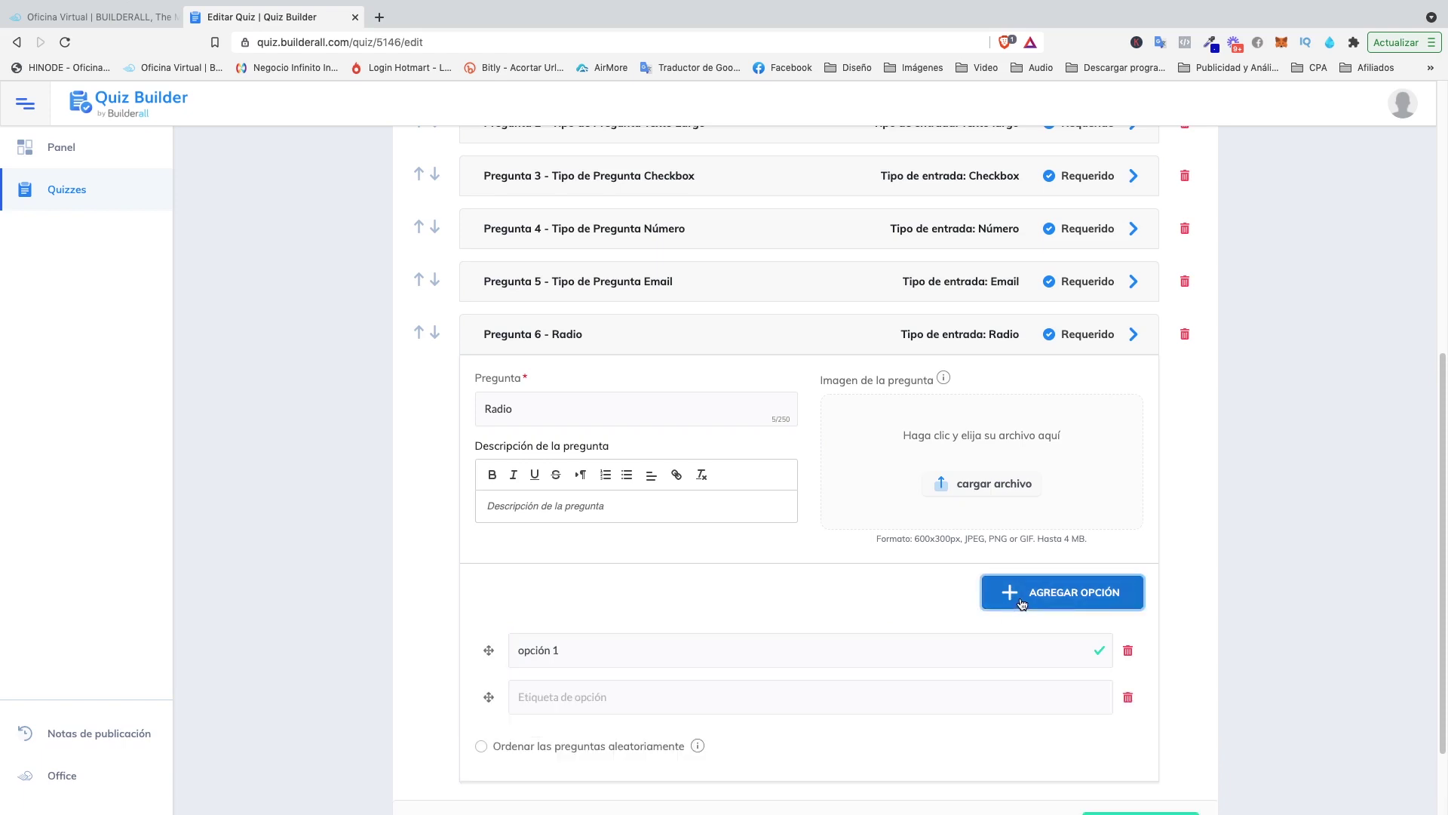
left_click(545, 695)
type("opción 2")
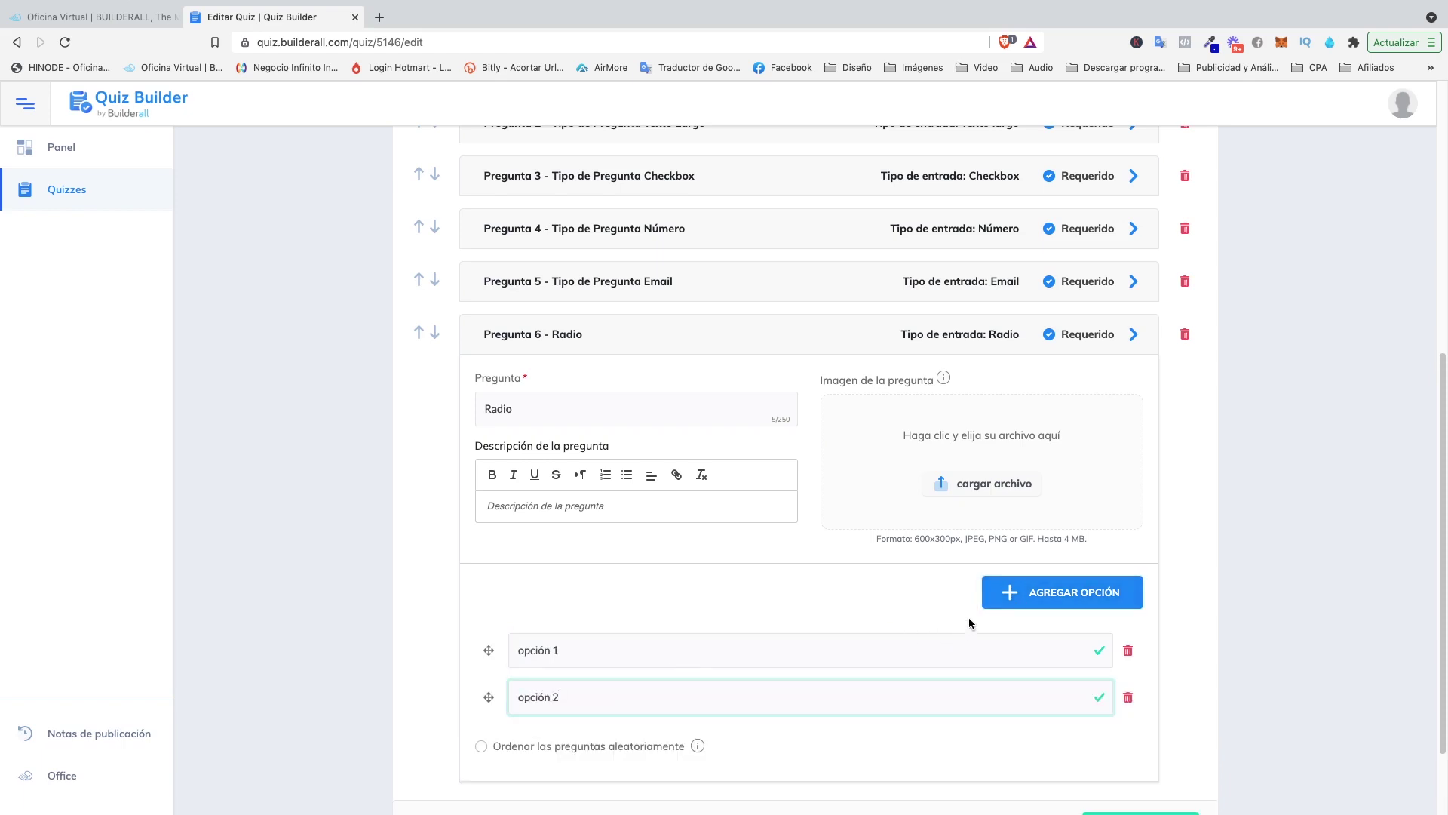
left_click(994, 601)
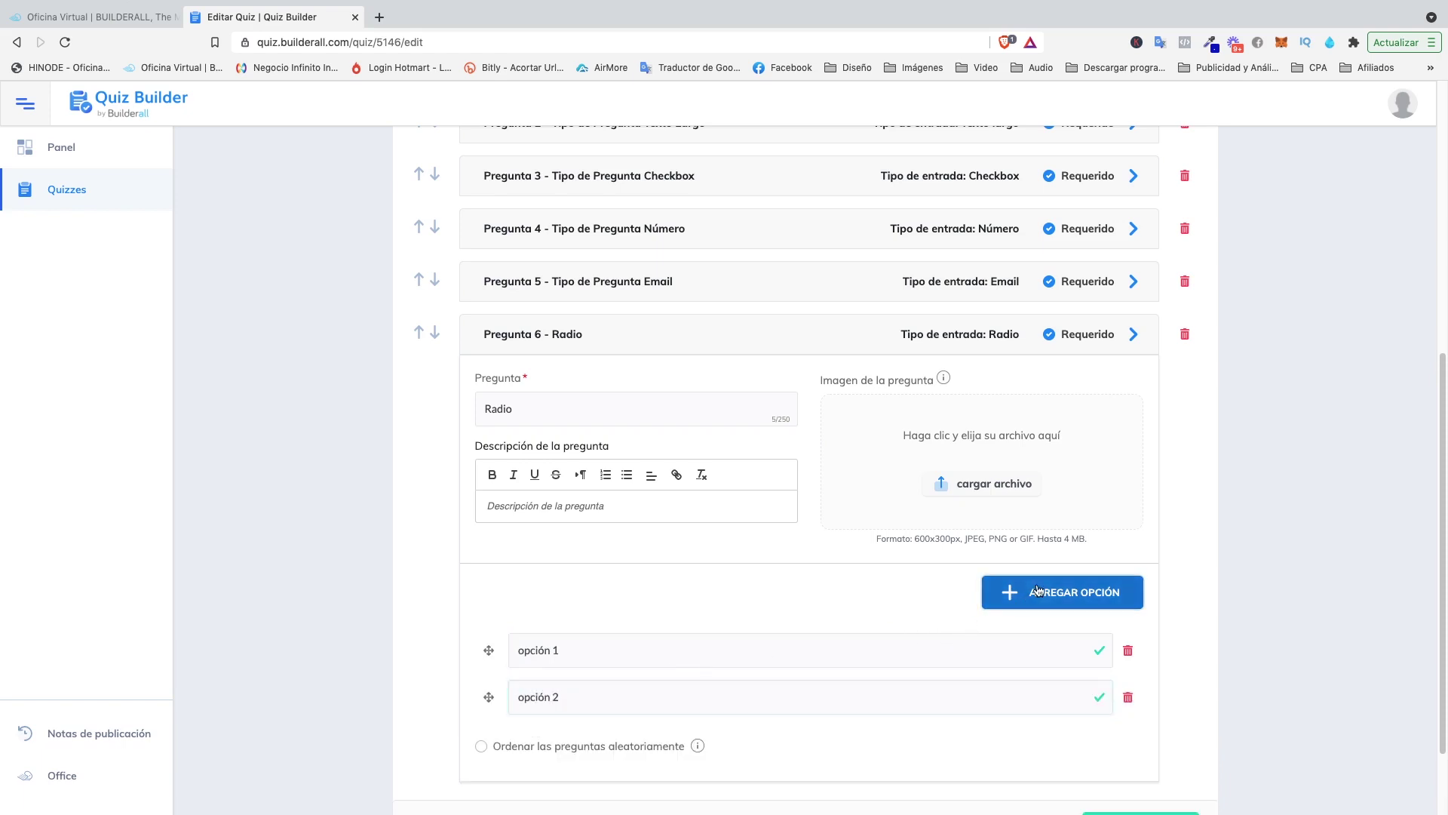
left_click(550, 747)
type("opción 3")
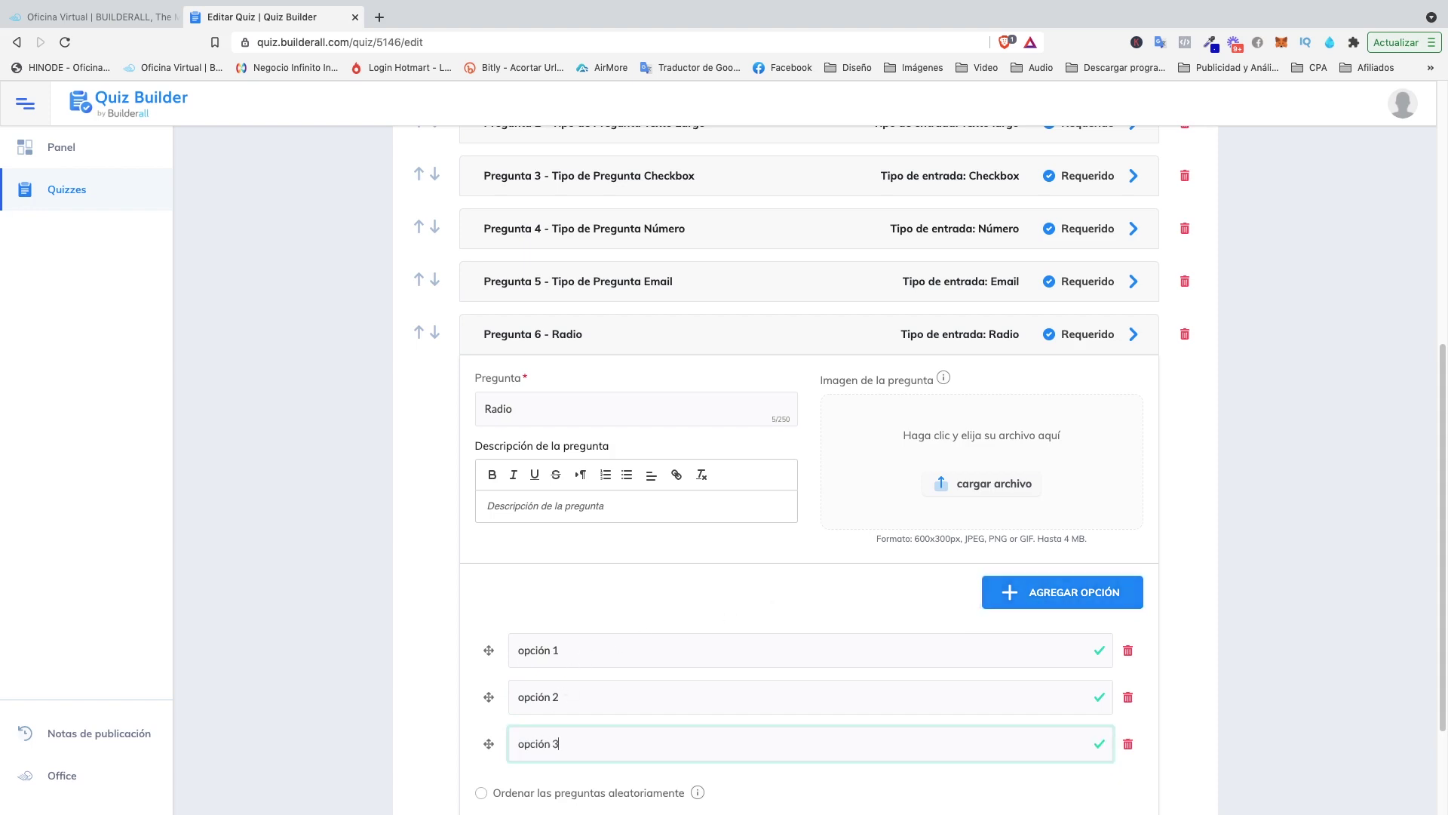
scroll(652, 674, "down", 3)
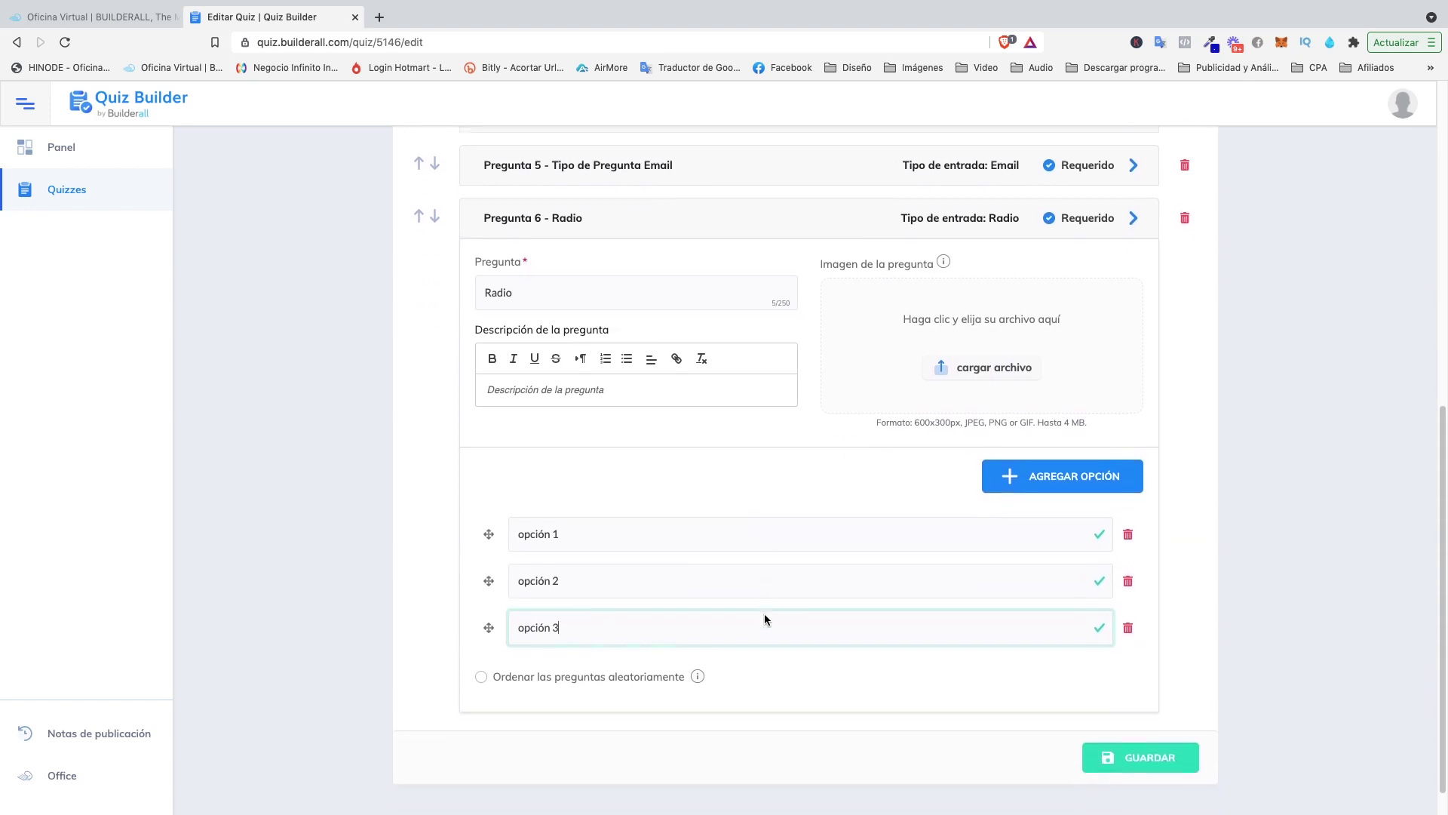
left_click(1142, 756)
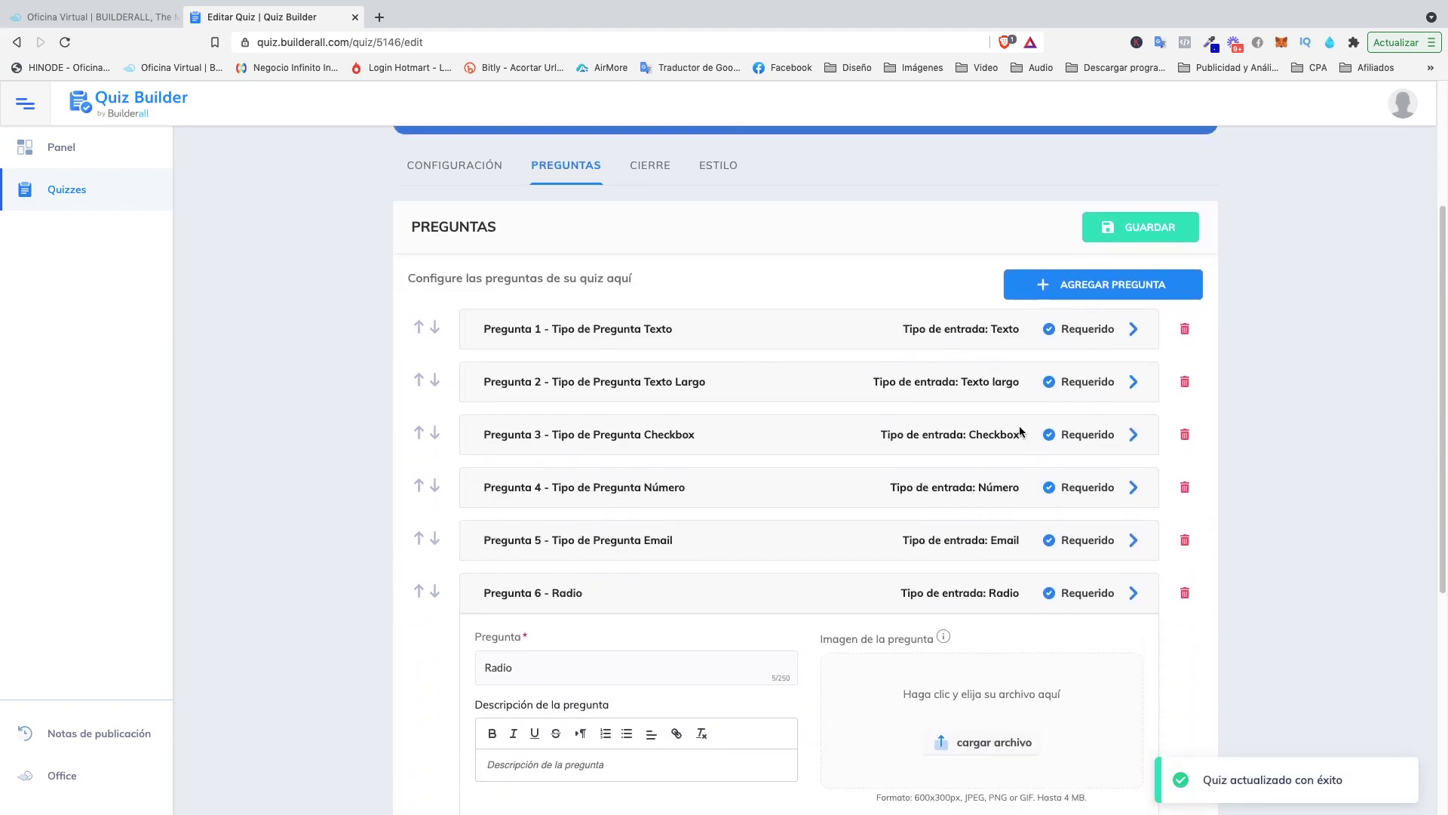
Add a Seleccione question 7 titled 'Tipo de Pregunta Selección'.
left_click(1083, 291)
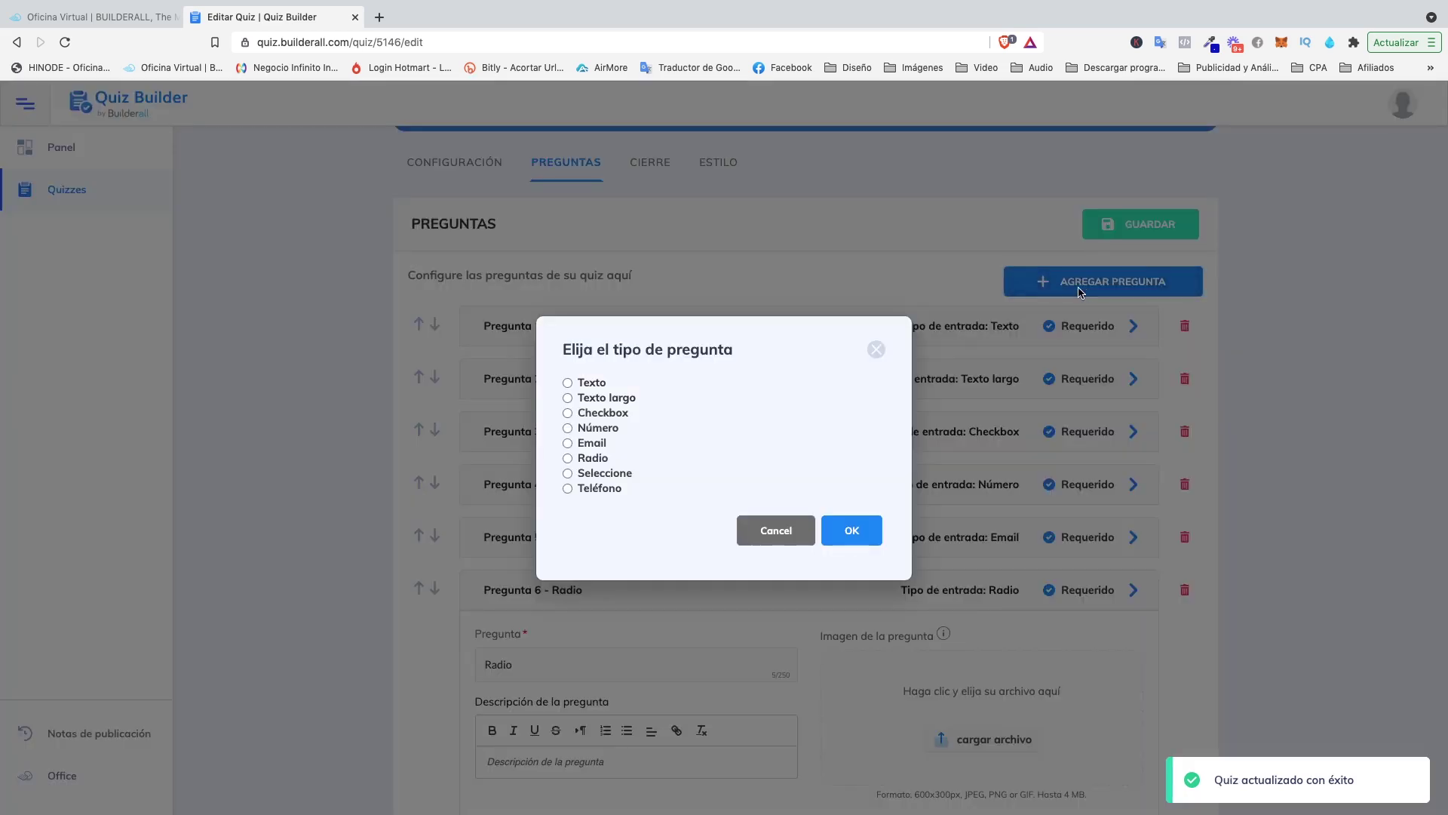
left_click(568, 473)
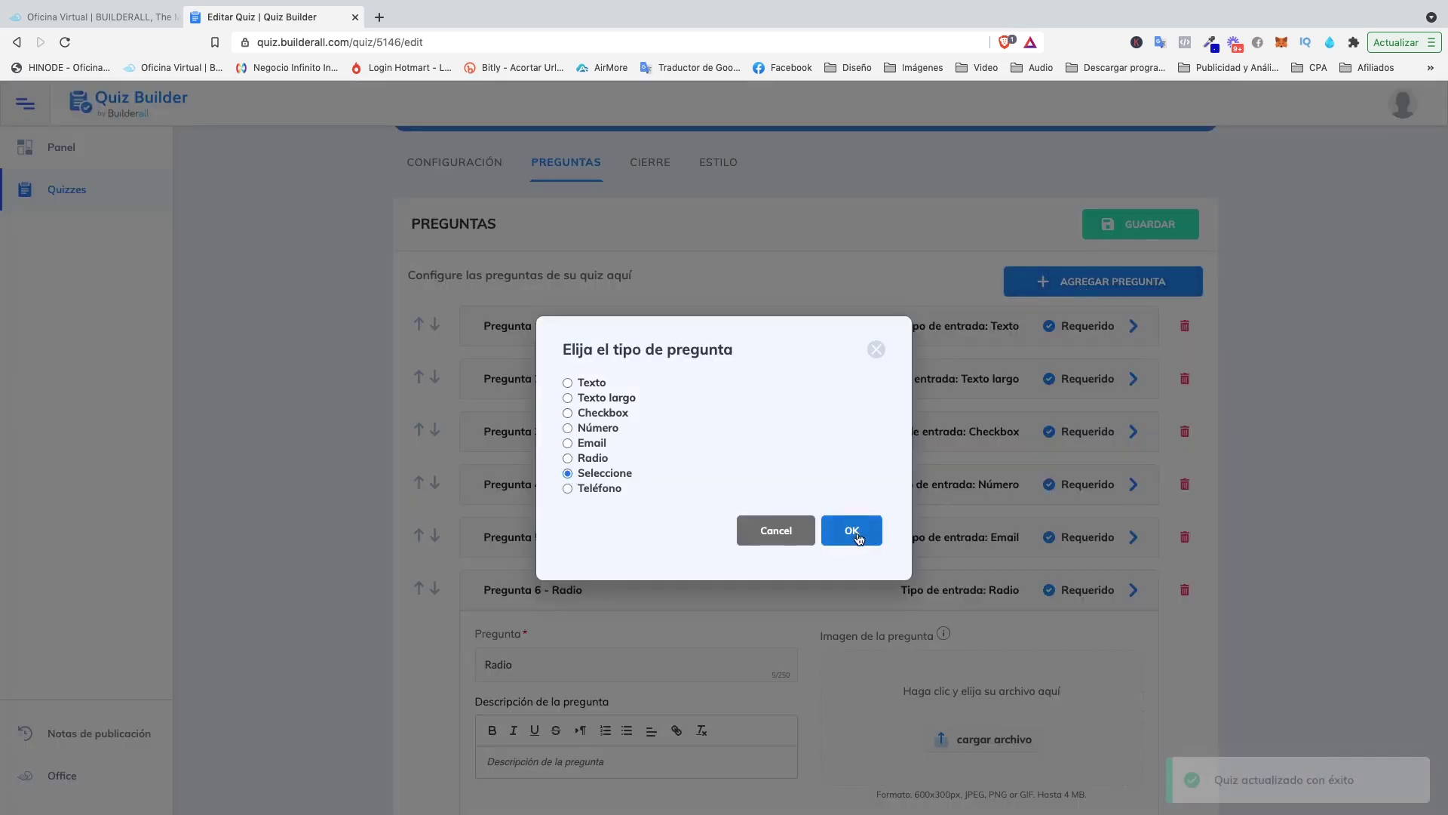
left_click(850, 530)
scroll(573, 660, "down", 2)
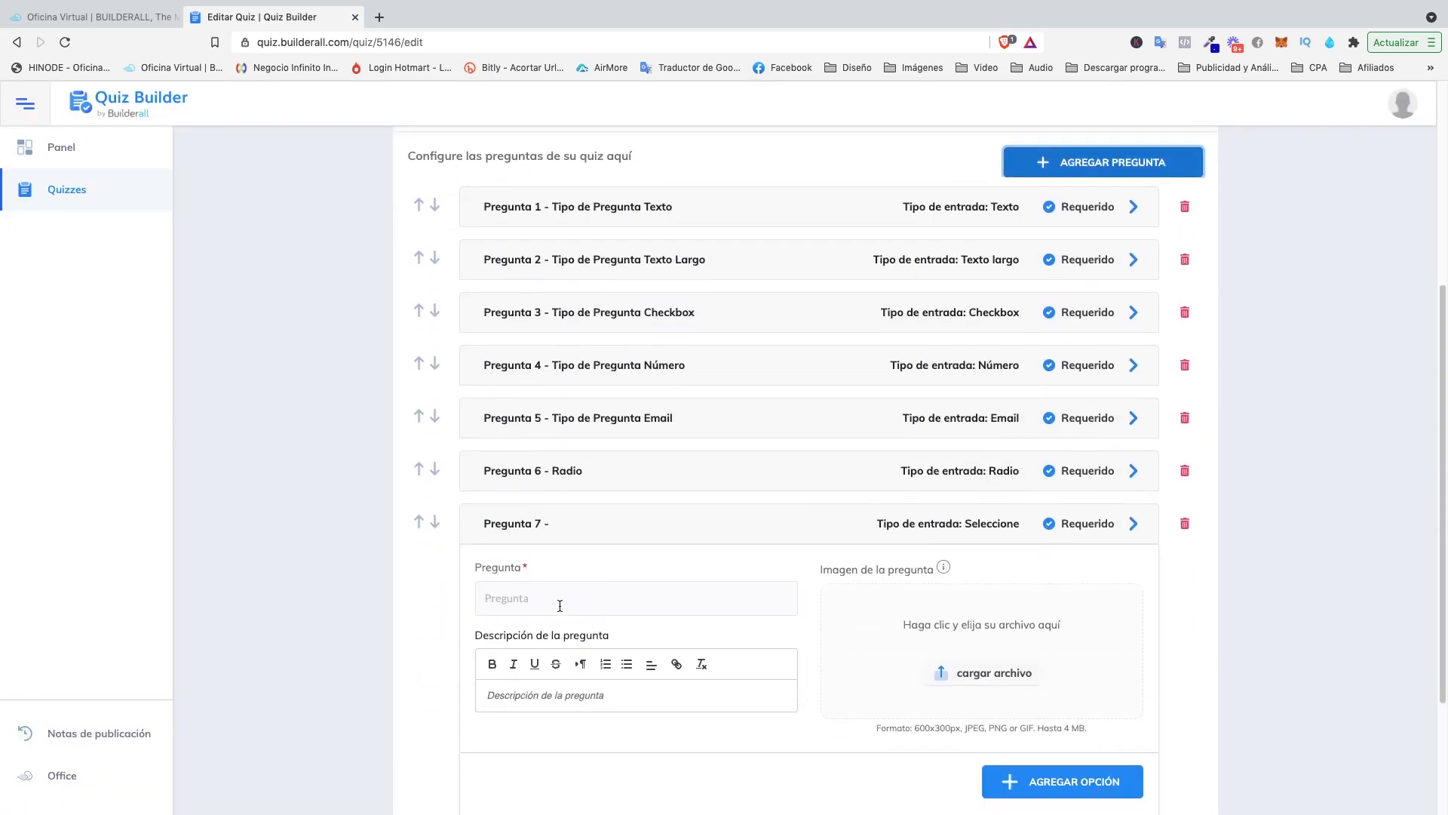
left_click(559, 602)
type("Tipo de Pregunta")
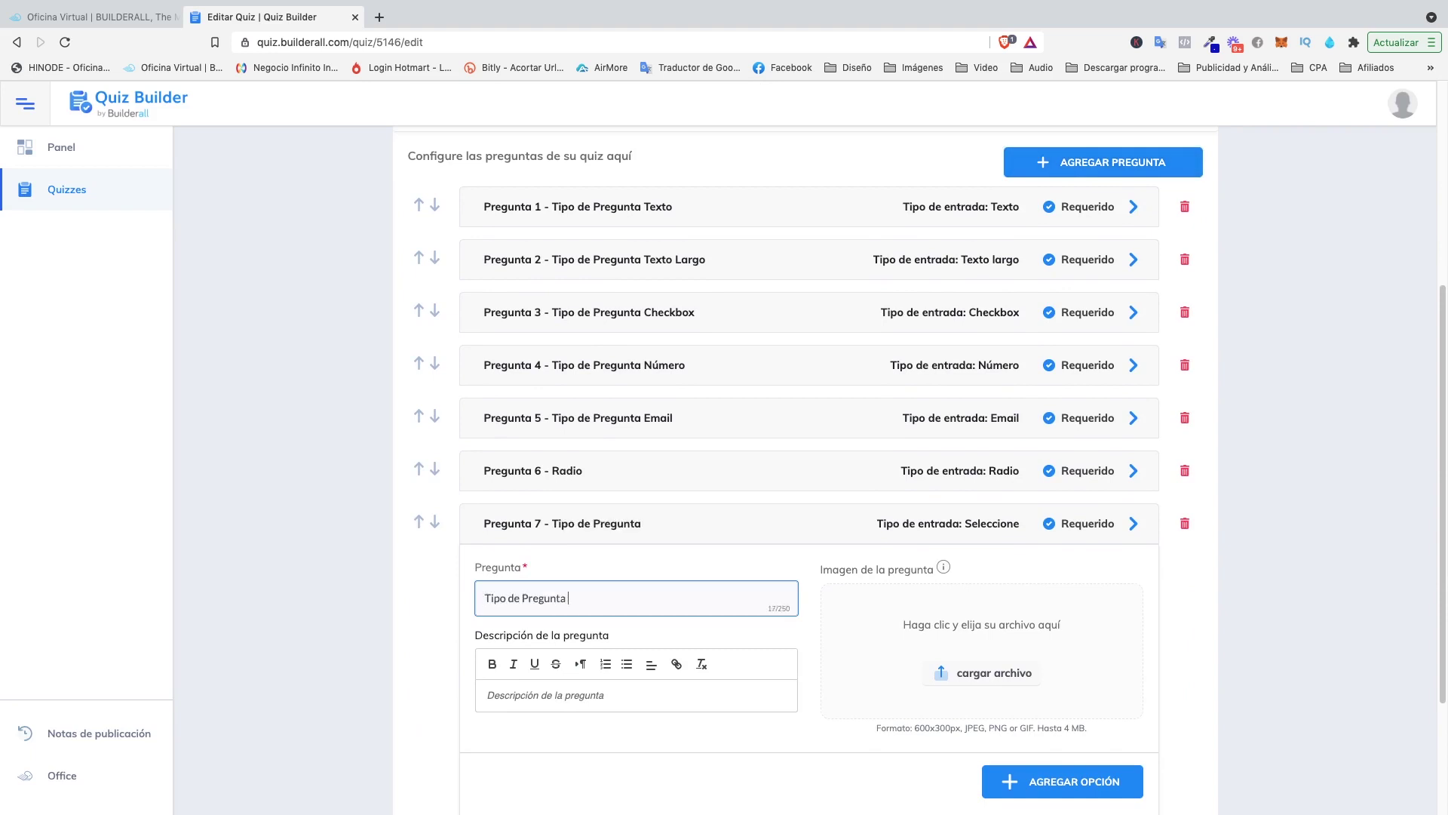
type("Seleccion ón")
scroll(1056, 641, "down", 3)
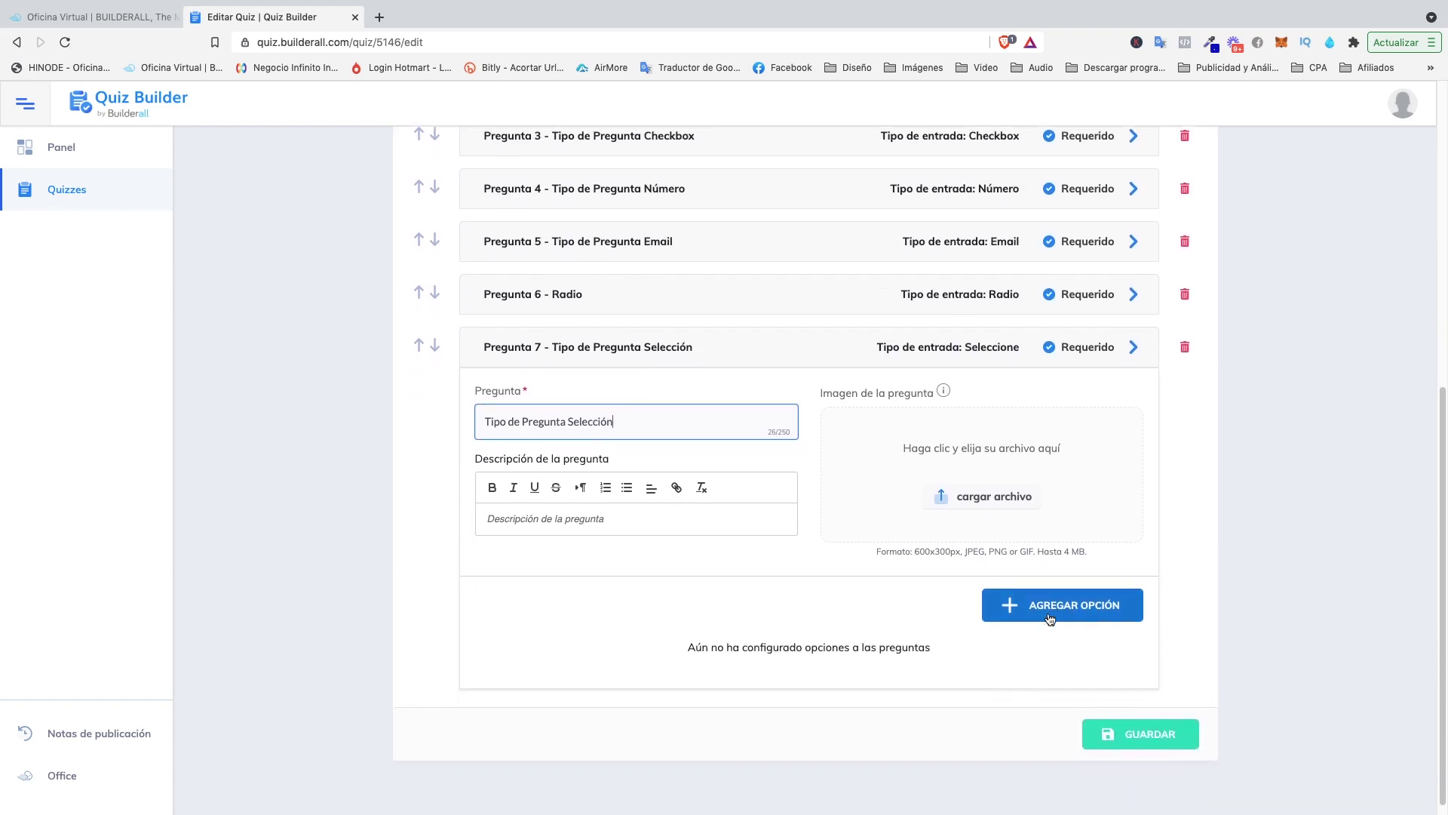
Give question 7 options opción 1, opción 2 and opción 3, and save the quiz.
left_click(1051, 608)
left_click(609, 583)
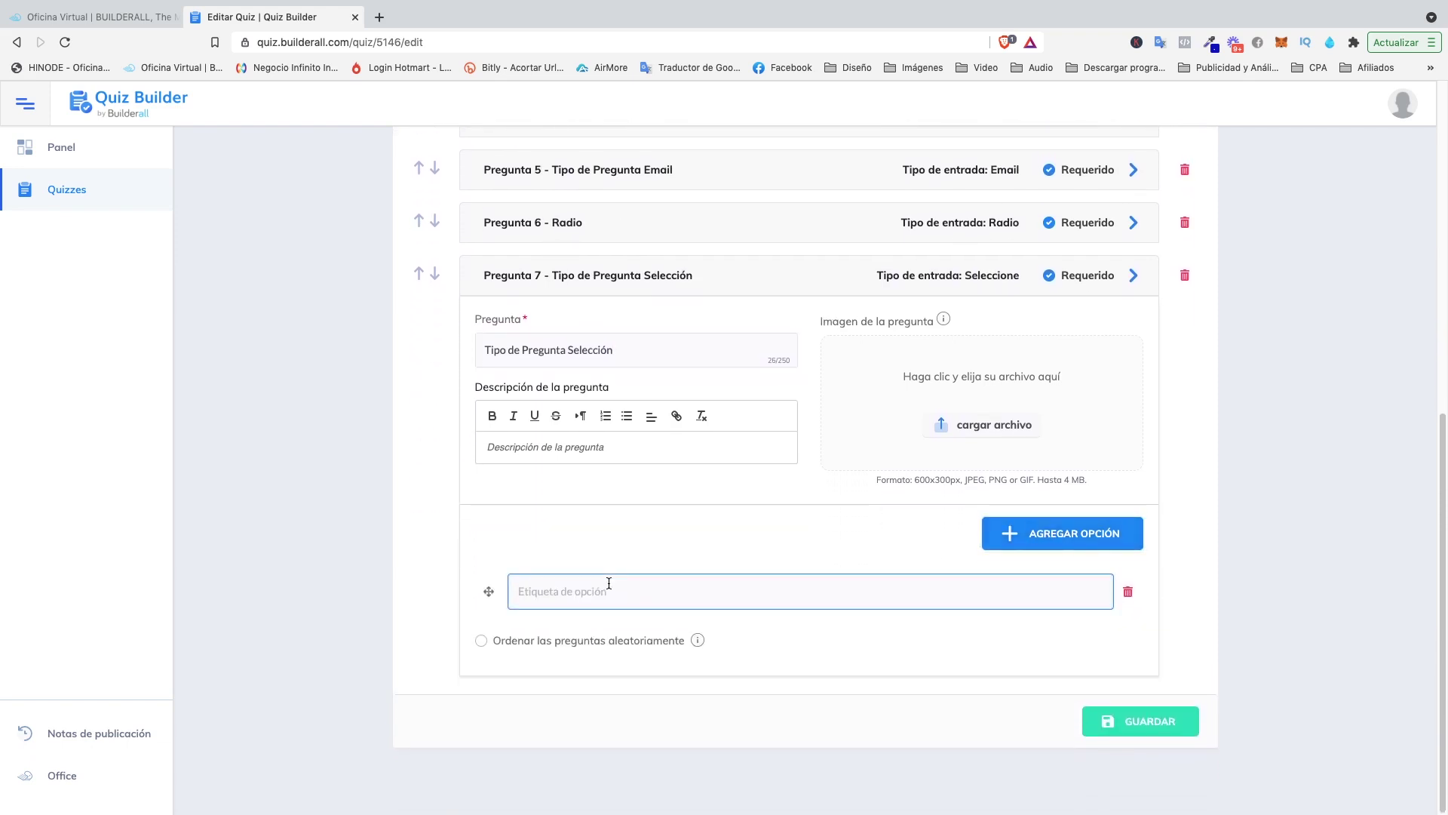
type("opcion")
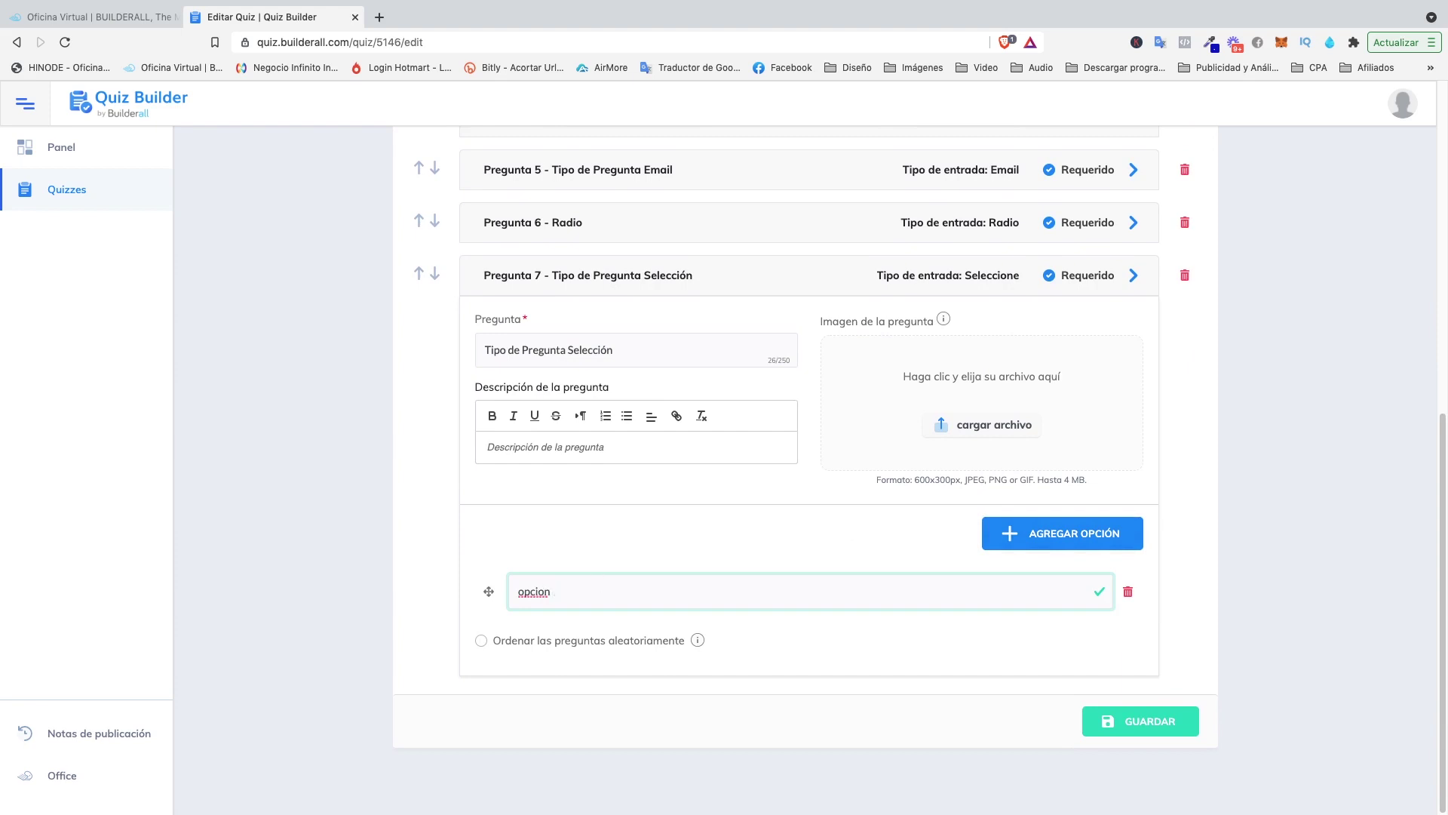
key("BackSpace")
key("BackSpace")
type("ón 1")
left_click(1015, 542)
left_click(574, 644)
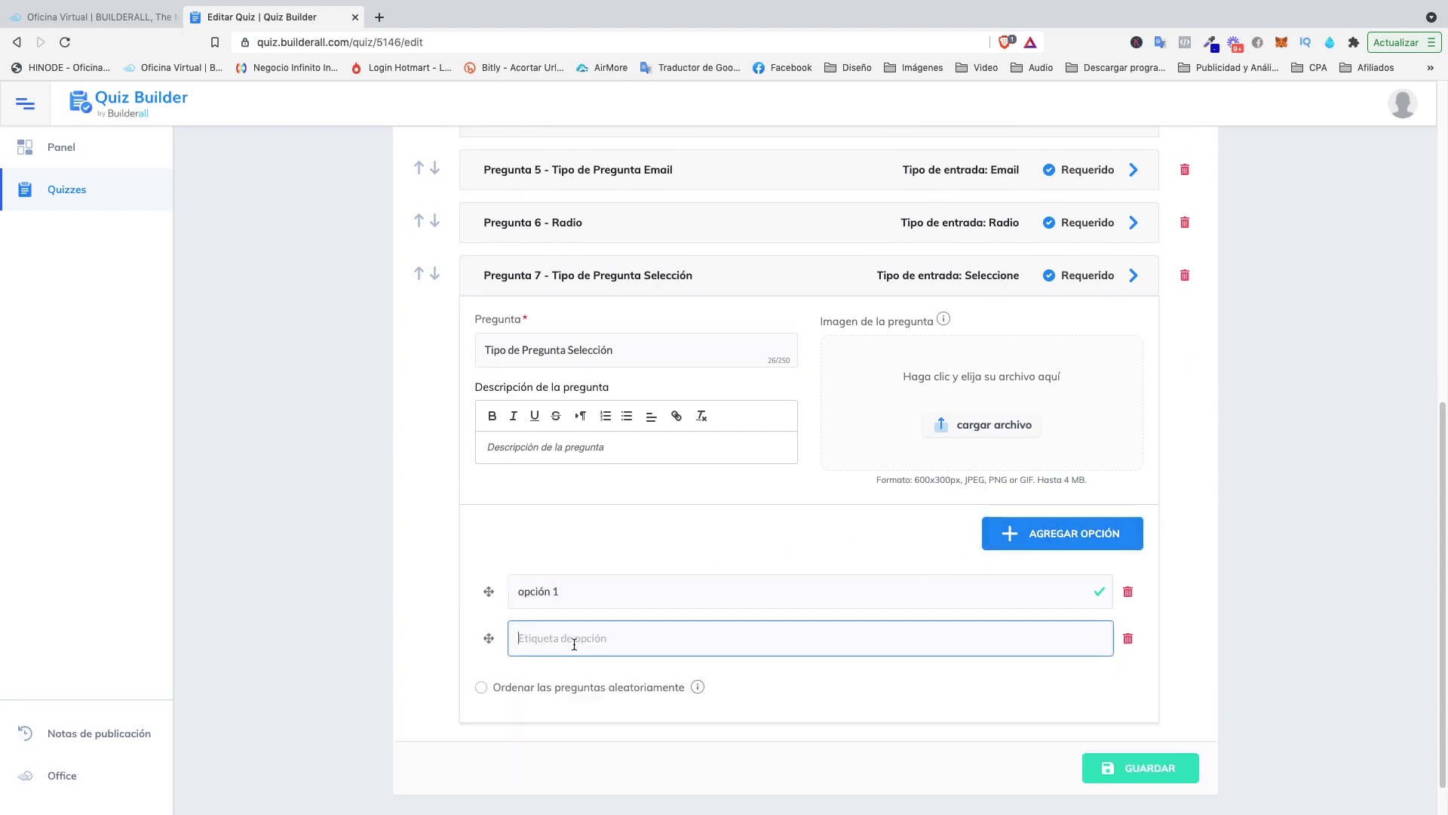
type("opcioón 2")
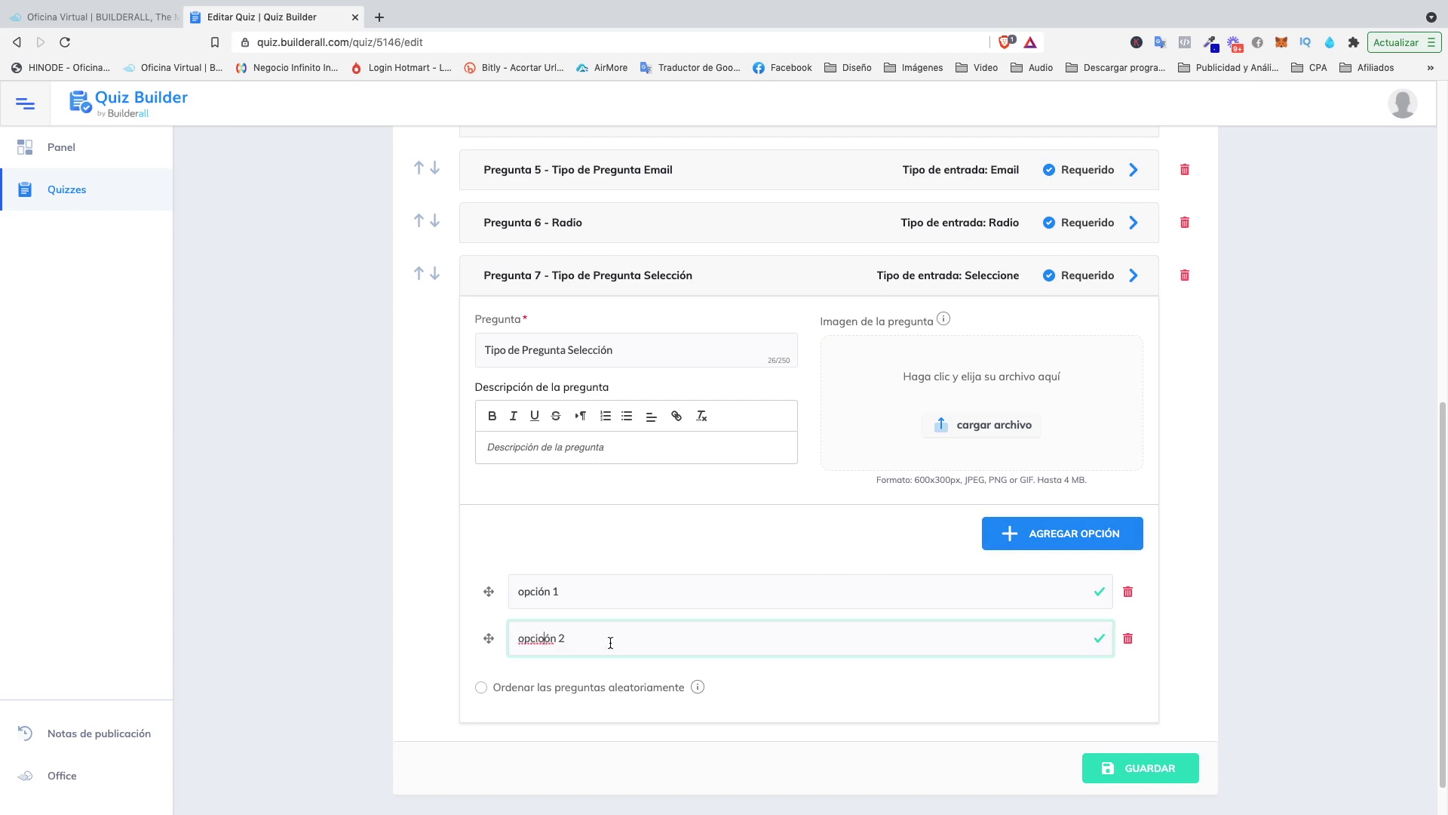
key("BackSpace")
left_click(1026, 546)
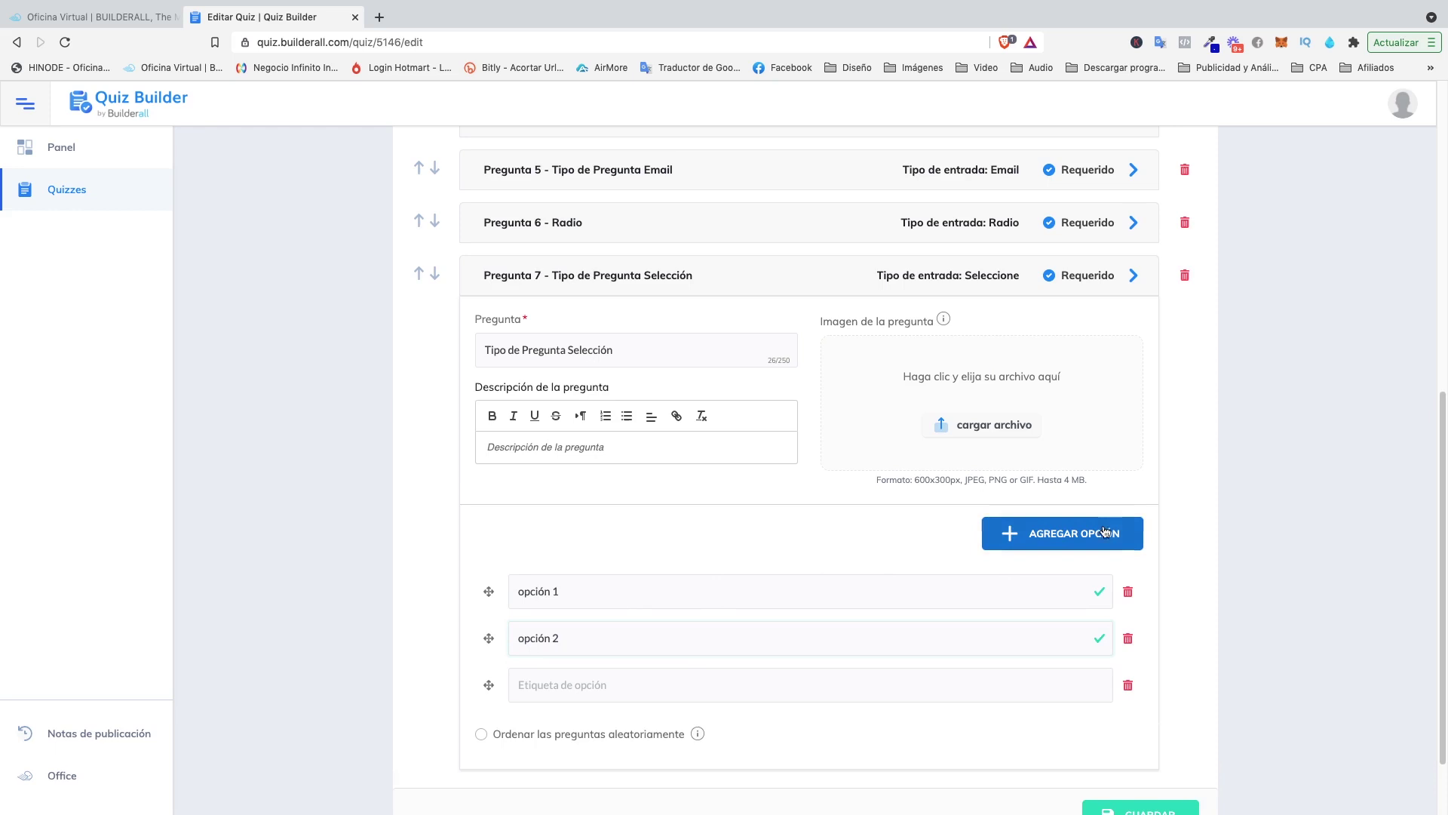
left_click(612, 682)
type("opció")
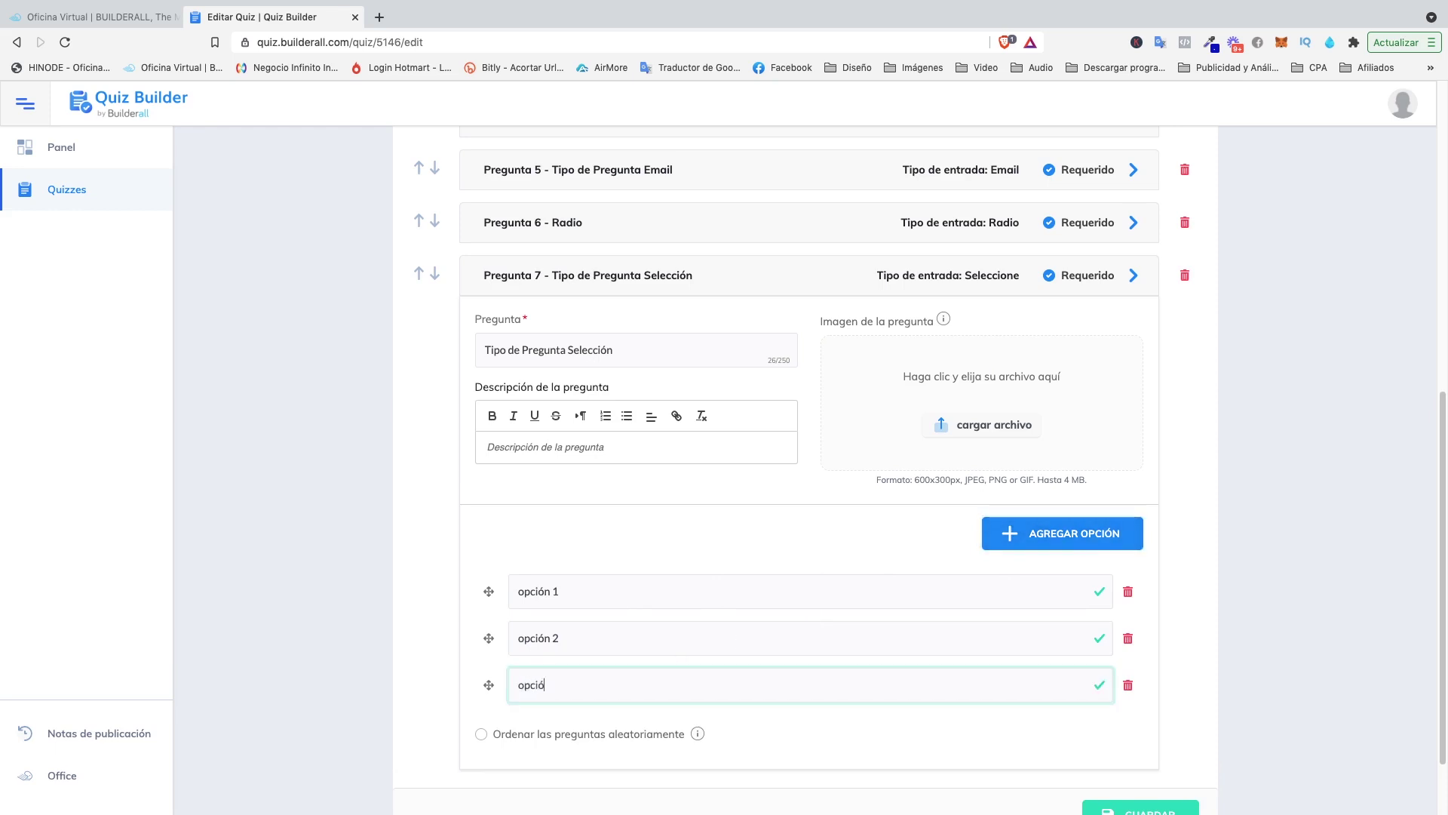
type("n 3")
scroll(1018, 554, "down", 2)
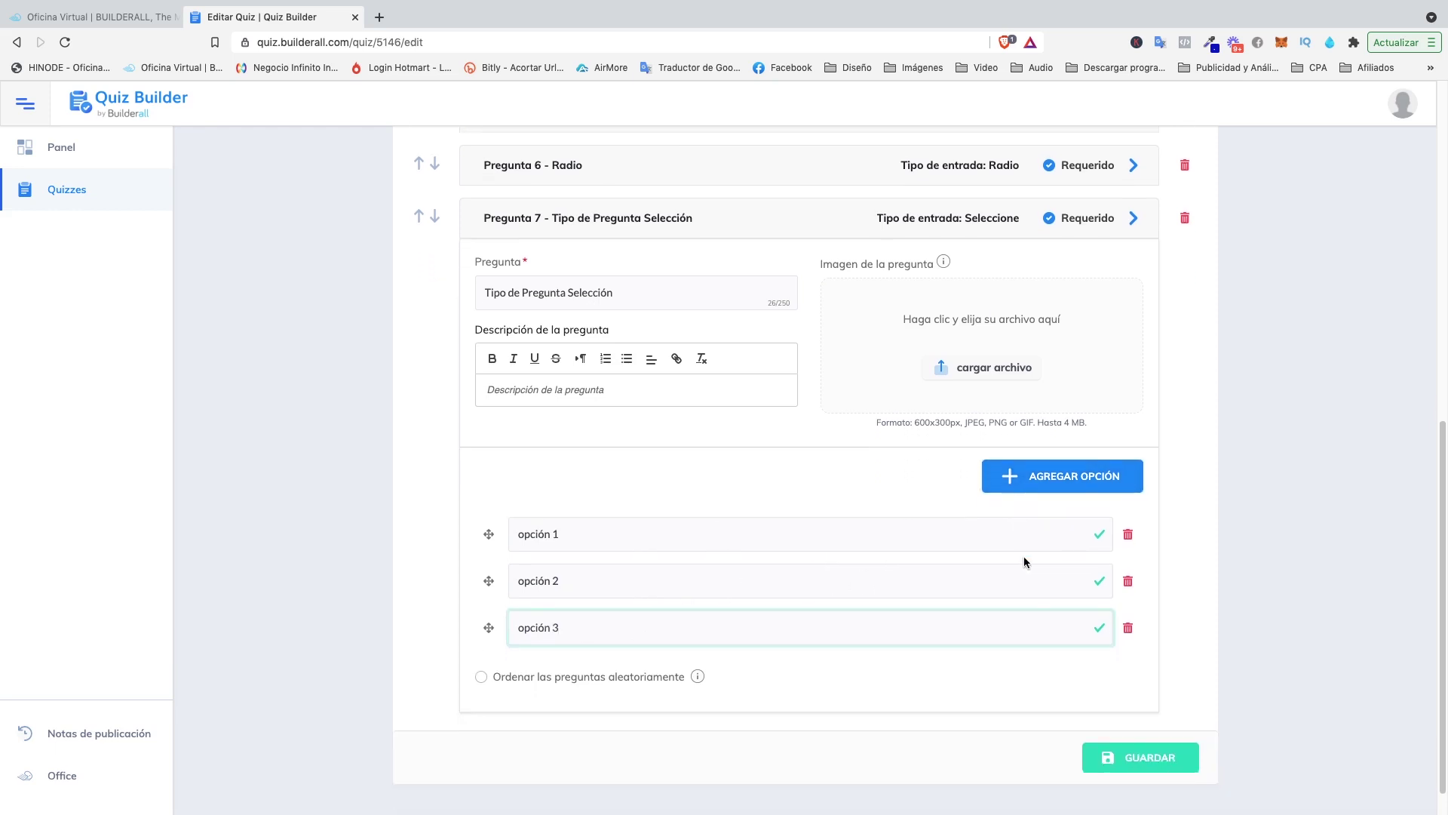
left_click(1123, 726)
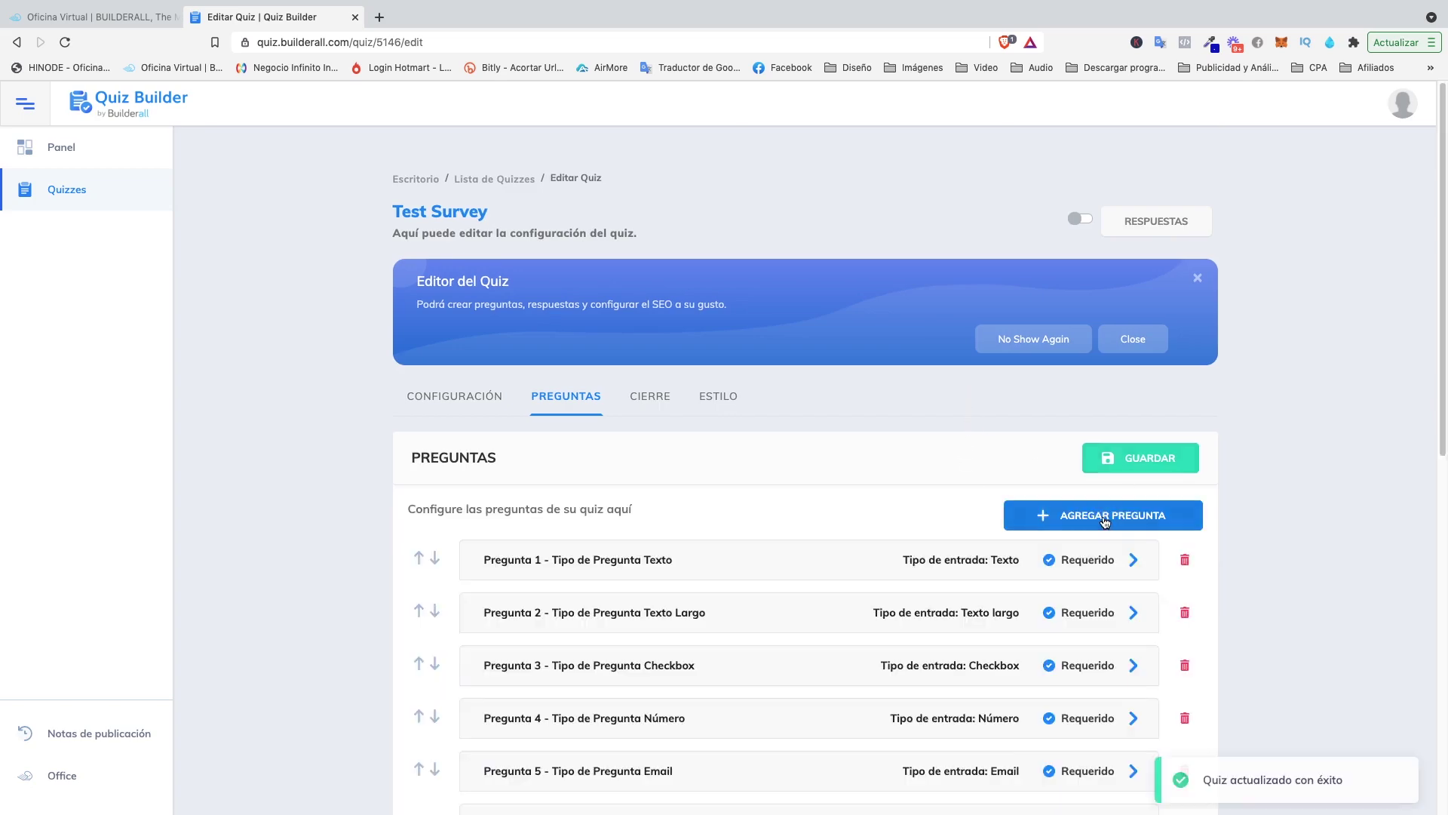
Add Teléfono question 8 titled 'Tipo de Pregunta Teléfono' and save the quiz.
left_click(1102, 516)
left_click(567, 489)
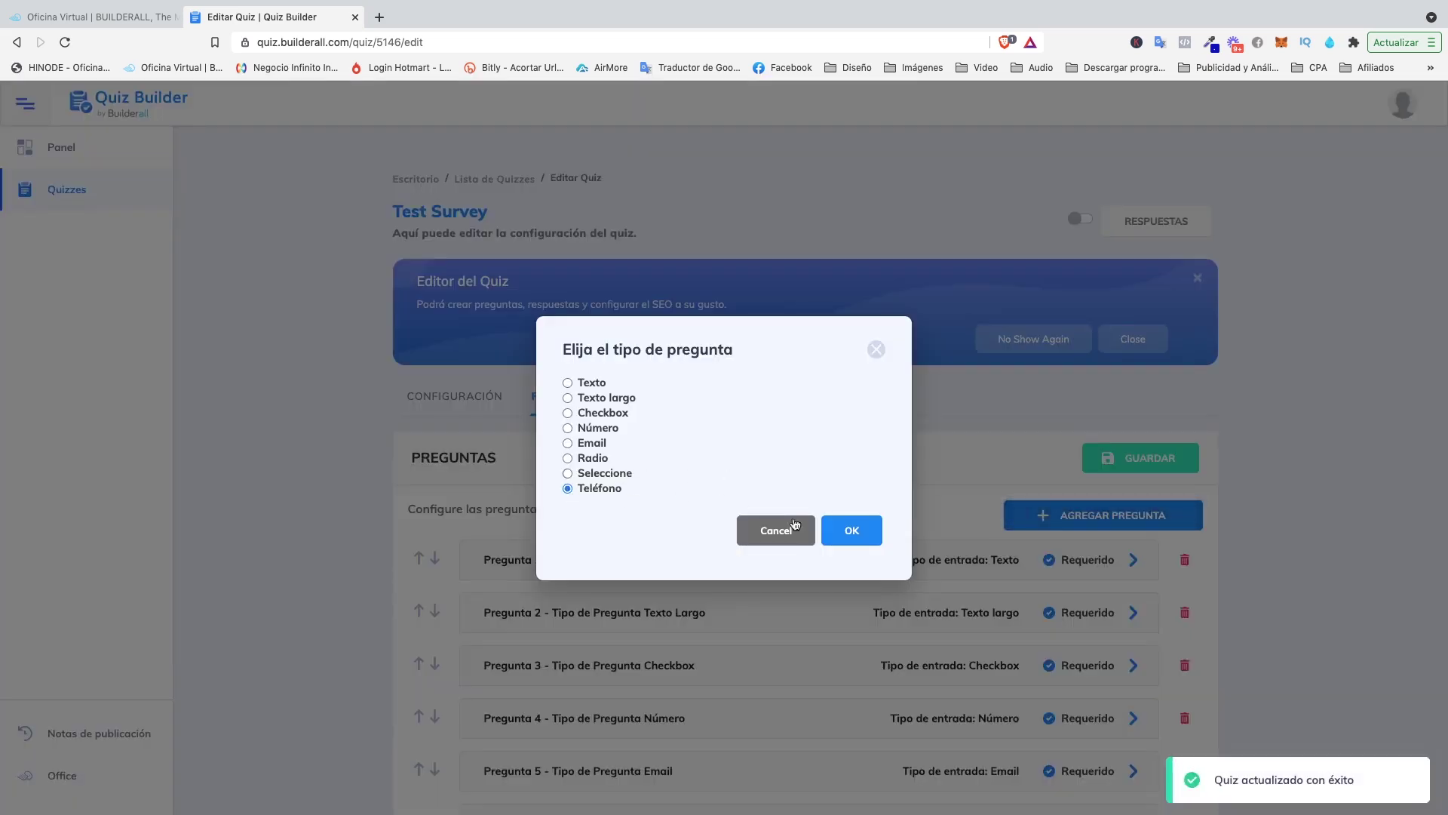
left_click(851, 534)
left_click(587, 557)
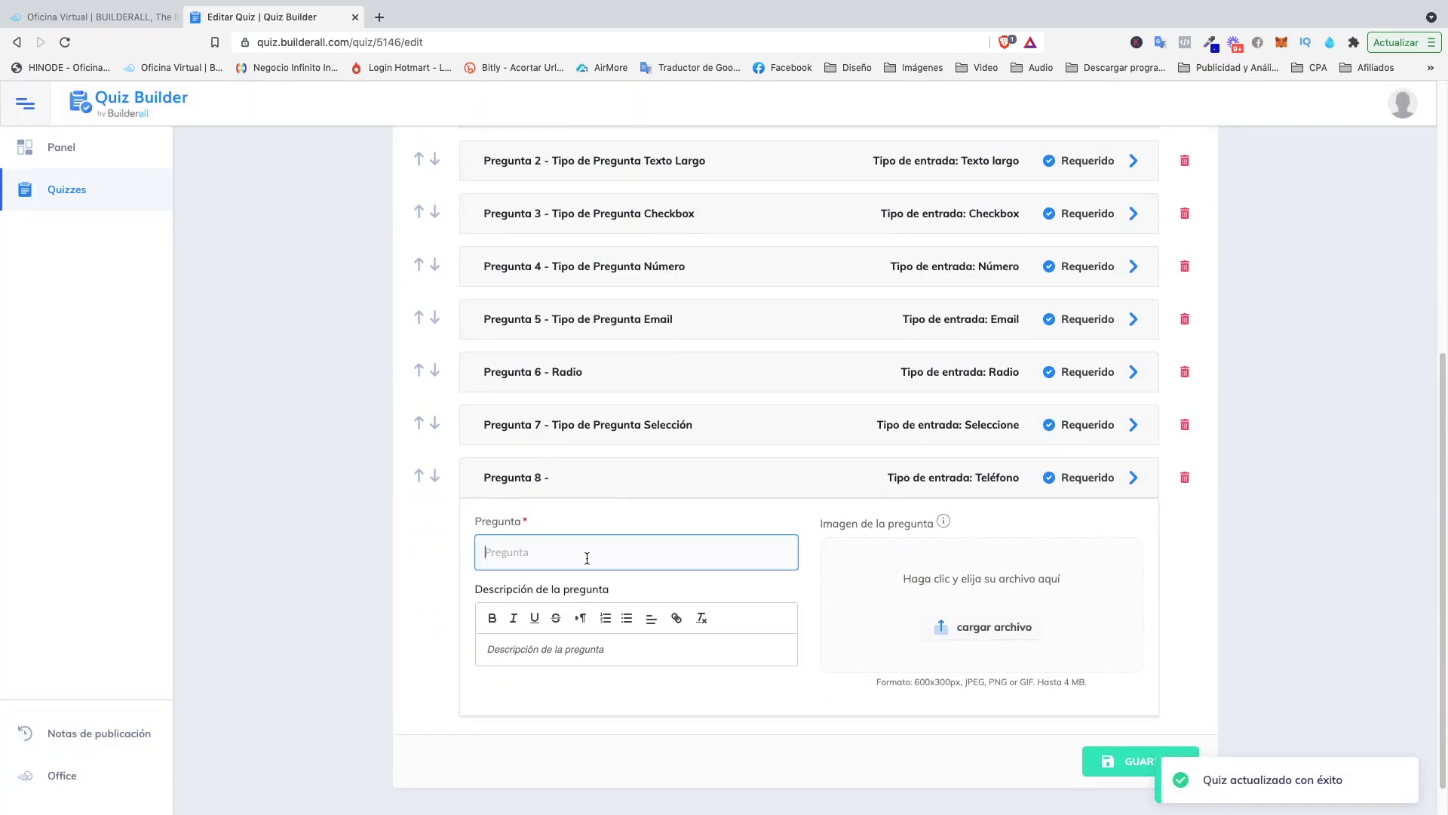
type("Tipo de Pregunta")
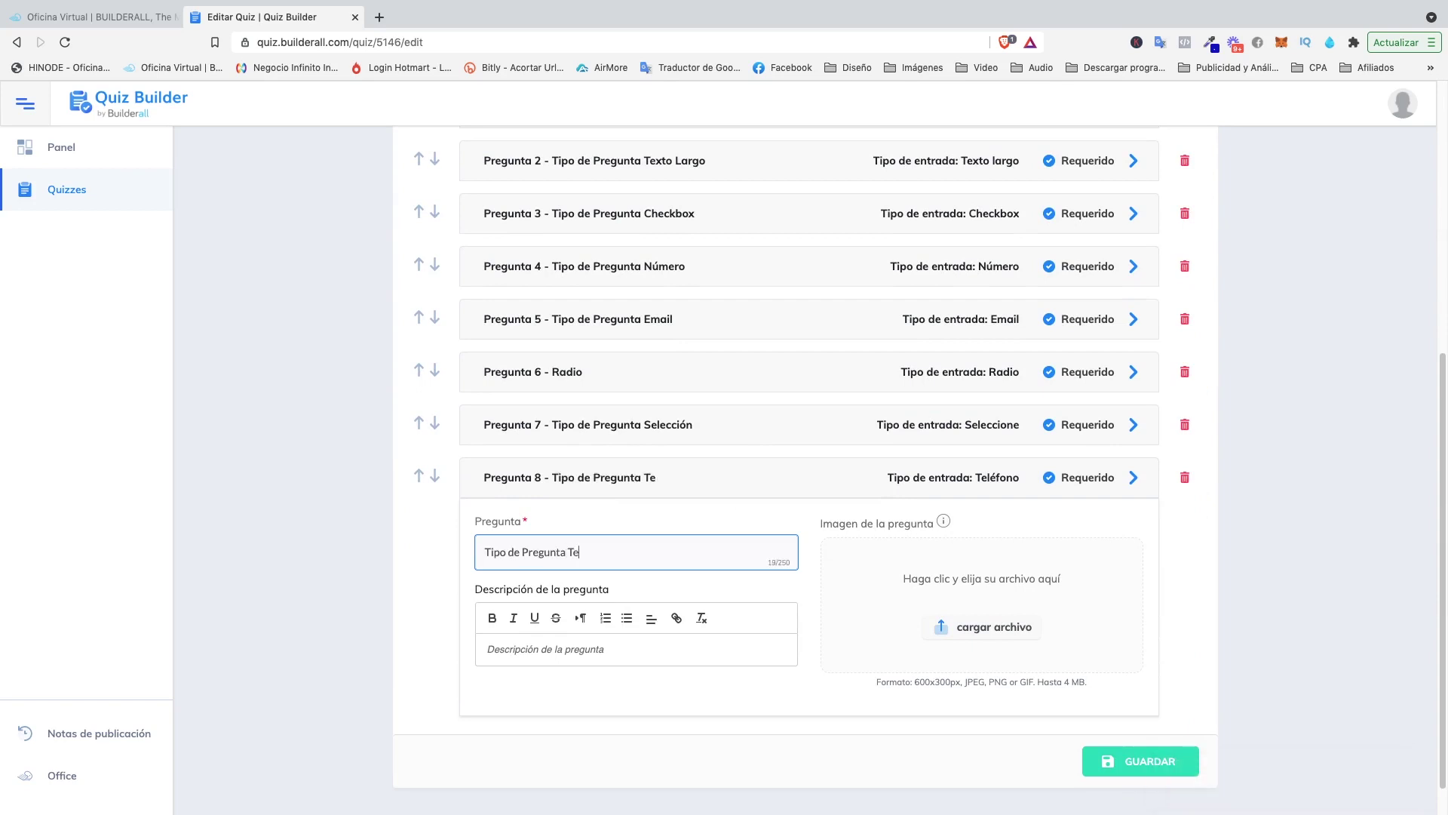
type("Teléfono")
scroll(980, 604, "down", 1)
left_click(1106, 722)
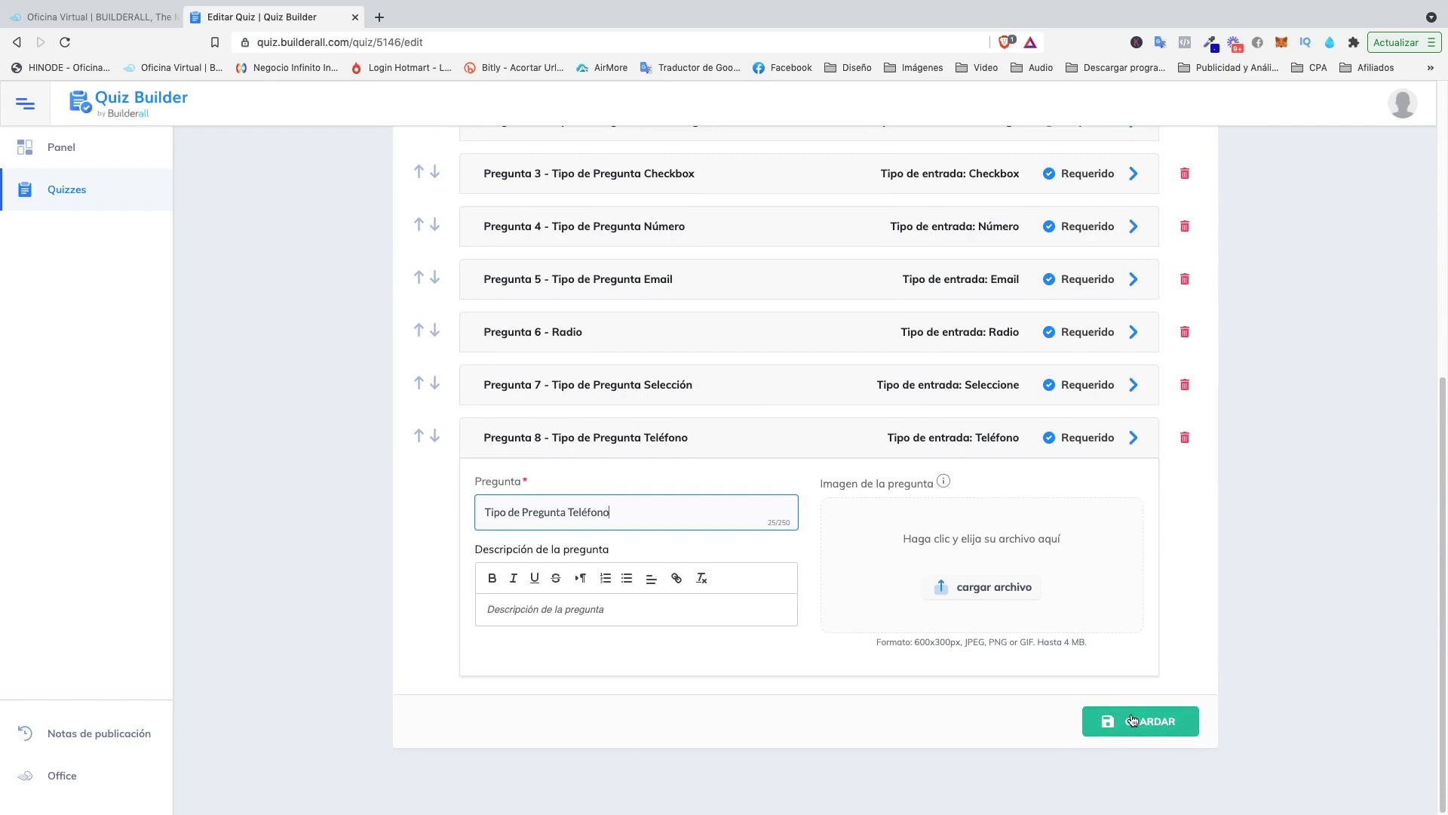
scroll(686, 563, "down", 5)
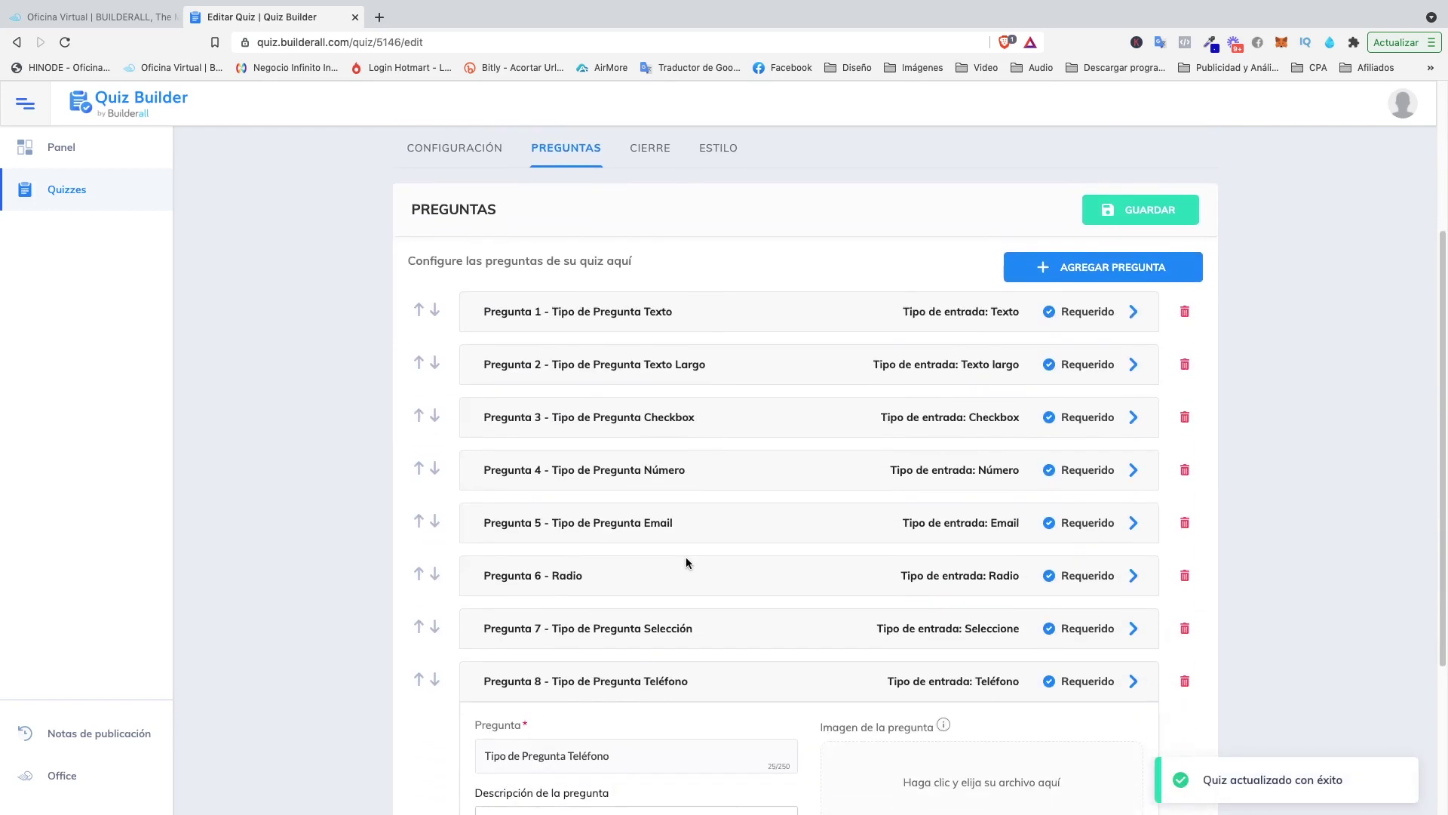
scroll(608, 446, "down", 2)
Toggle Pregunta 1's Requerido check off and back on, leaving it required.
scroll(576, 443, "up", 2)
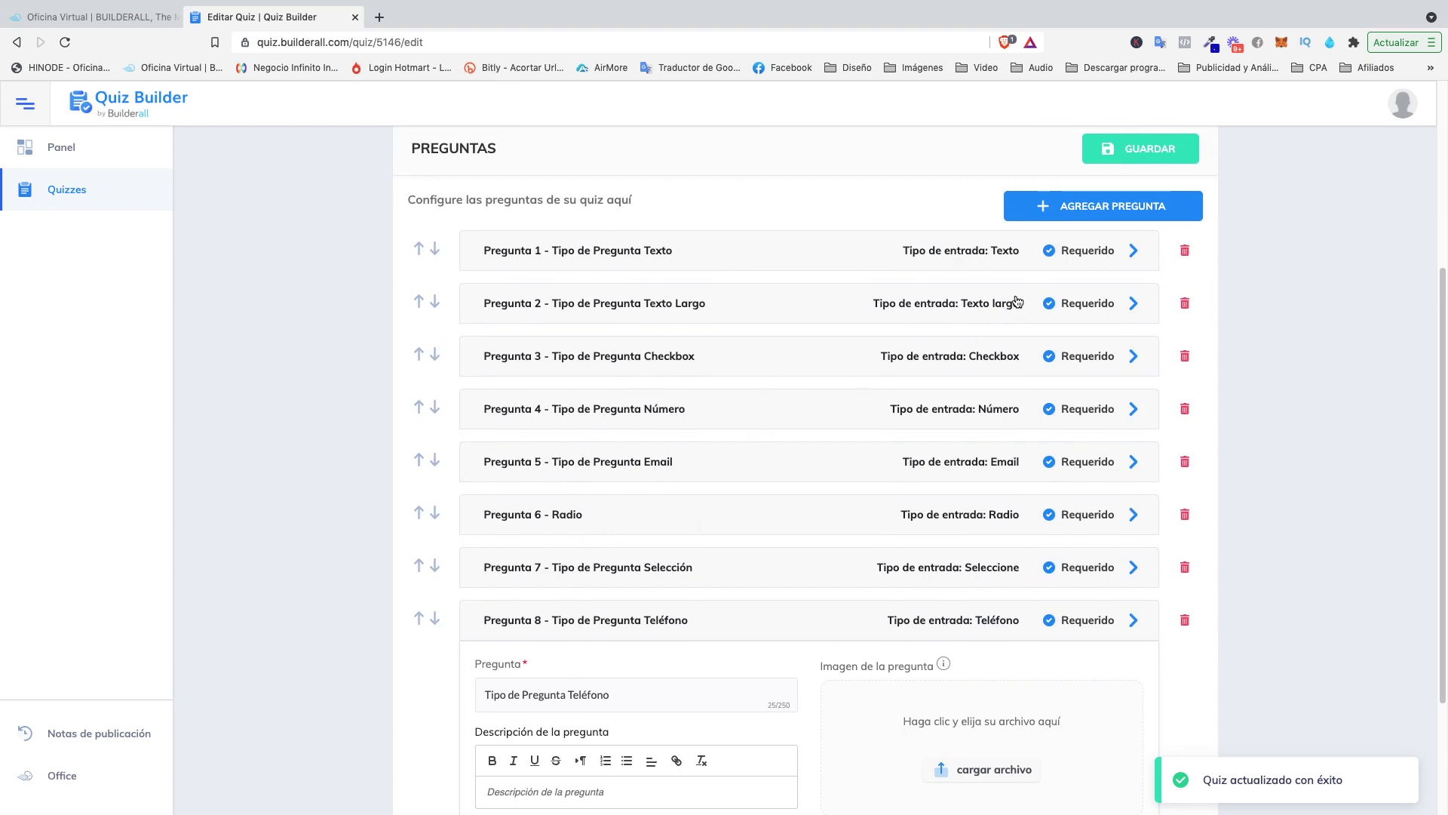
left_click(1048, 252)
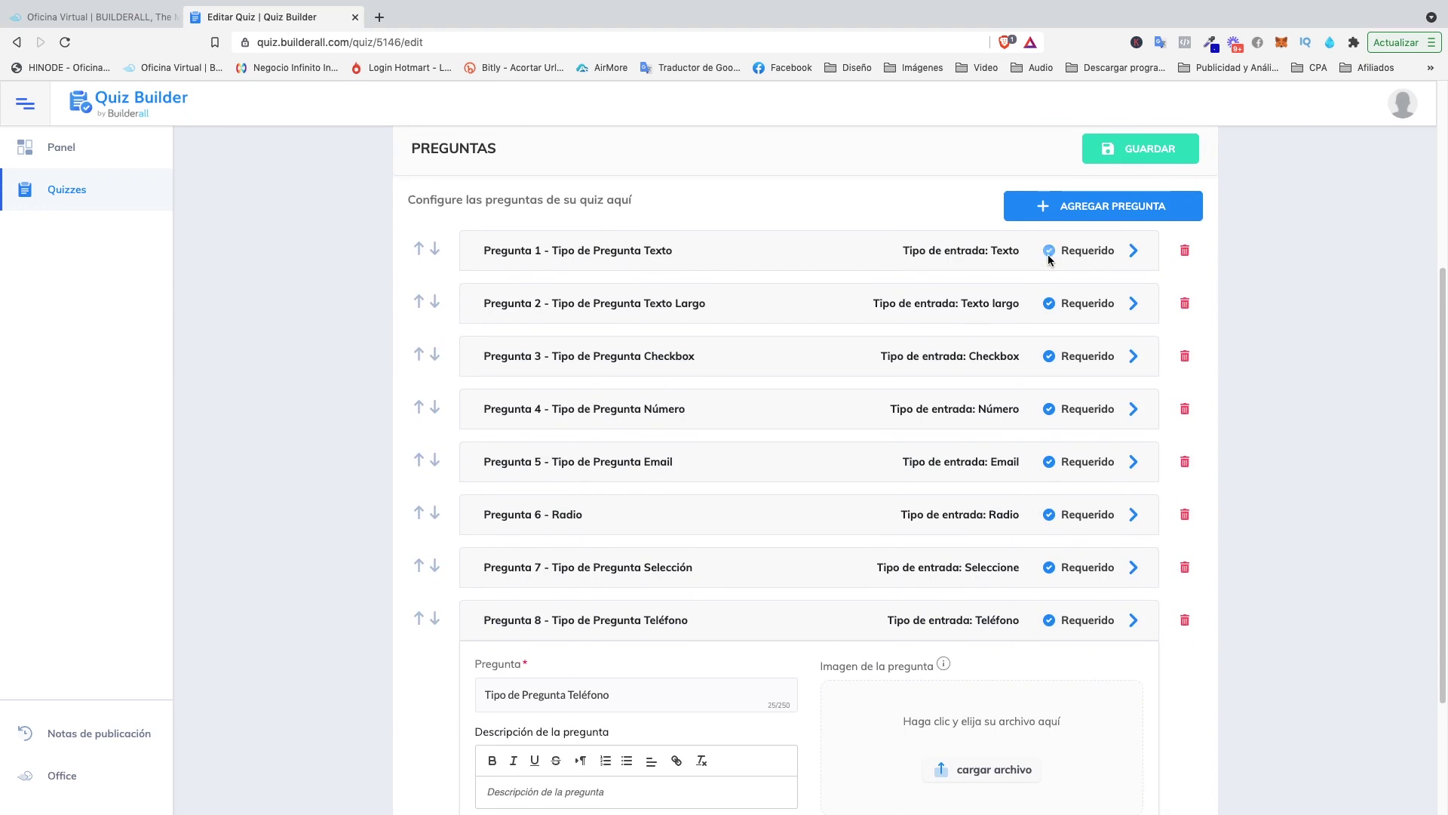
left_click(1049, 252)
left_click(1049, 251)
Collapse Pregunta 8's details so Texto through Teléfono are all listed.
left_click(1133, 620)
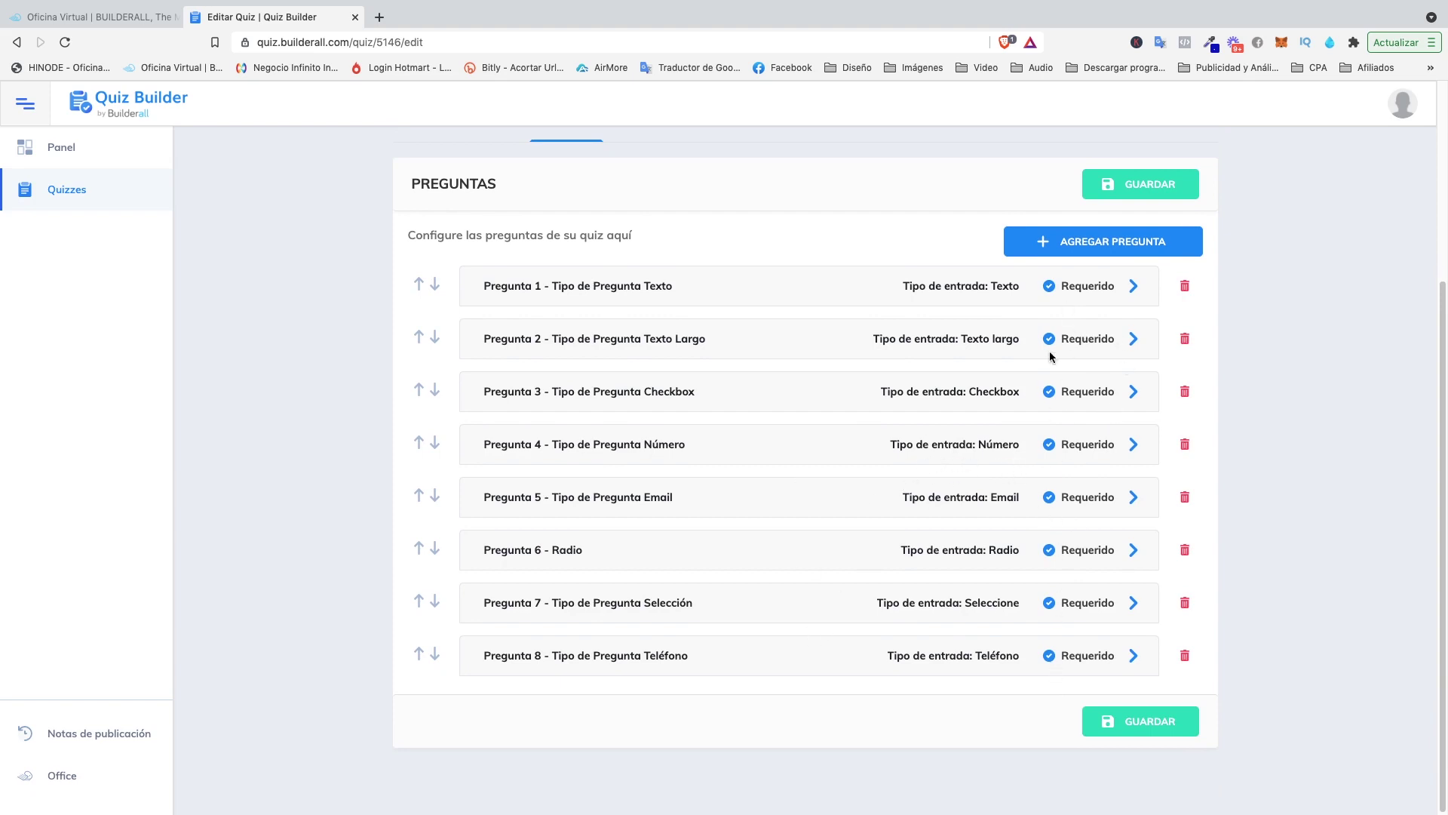
scroll(754, 473, "up", 1)
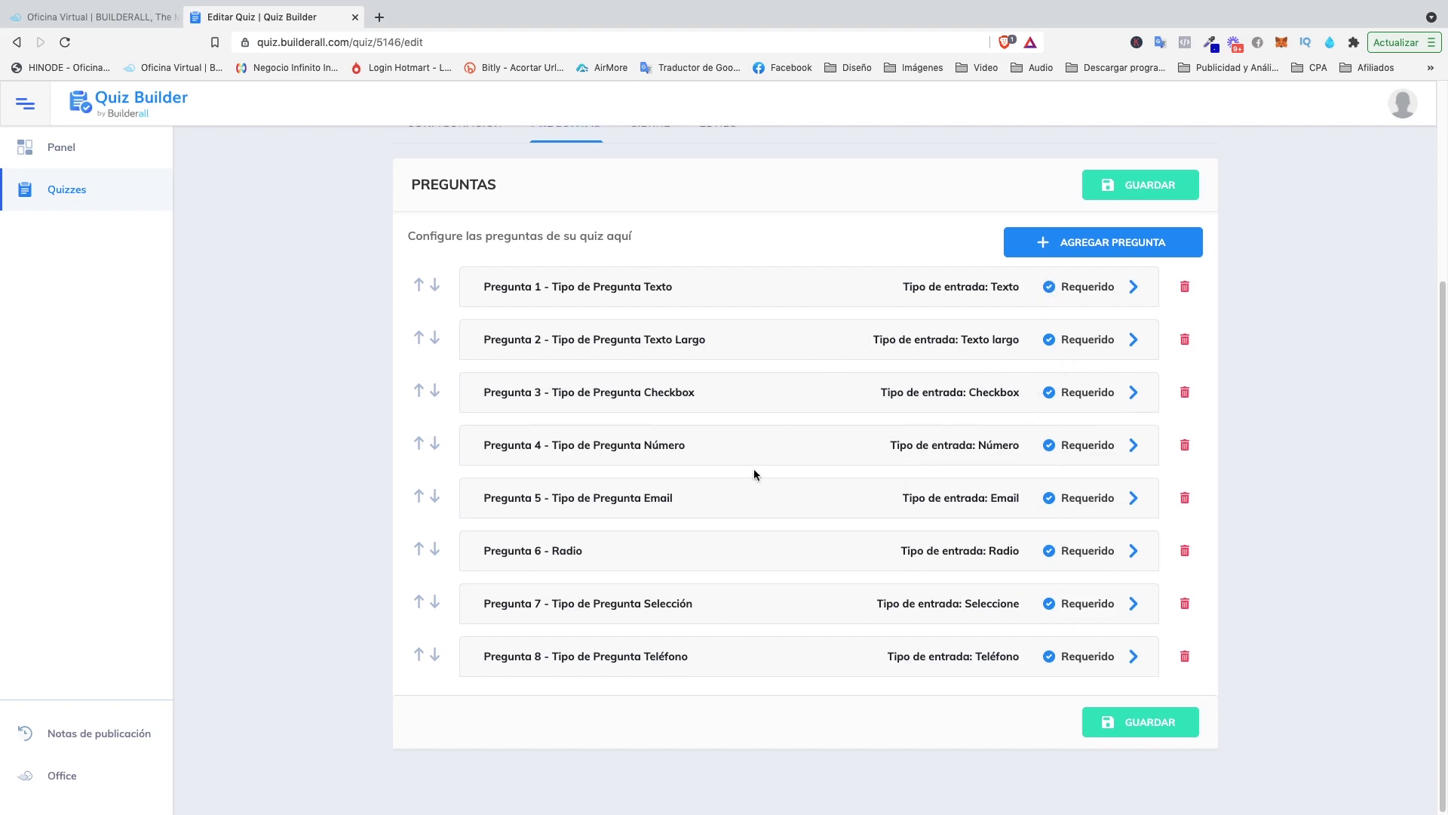
scroll(754, 474, "up", 1)
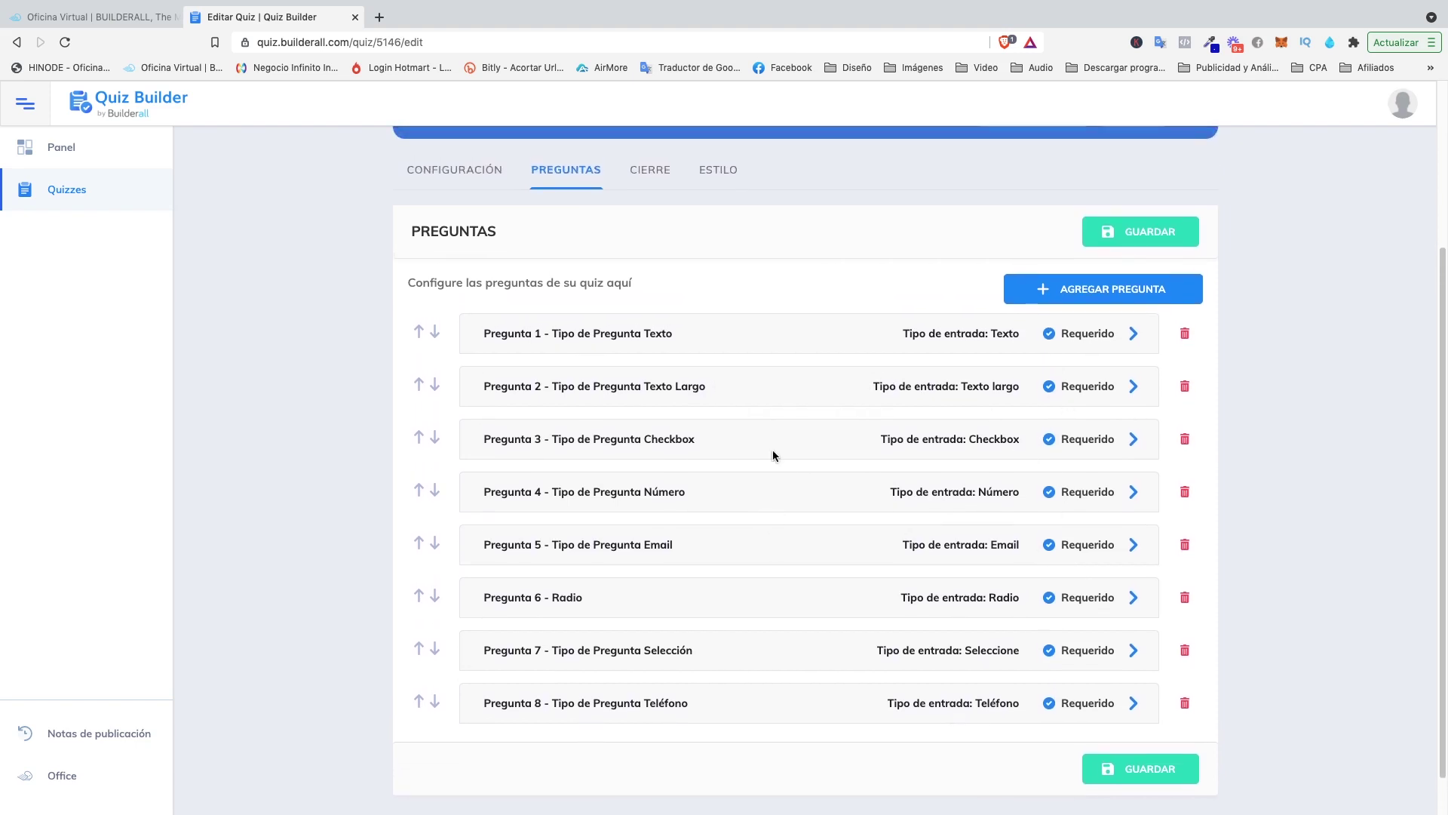
scroll(754, 423, "up", 3)
scroll(683, 362, "down", 3)
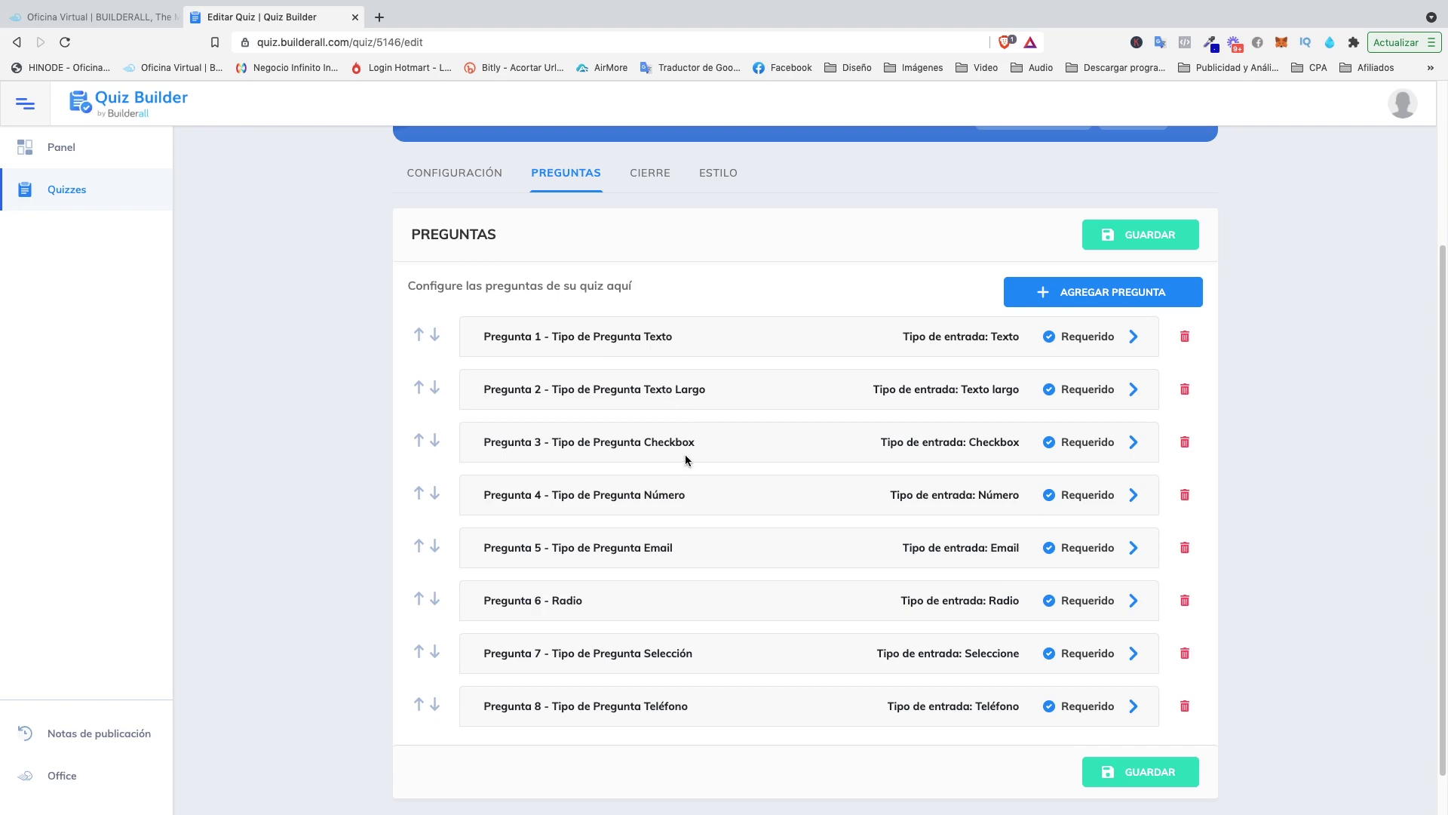
Open the CIERRE settings and keep the text-with-description closing type rather than a URL redirect.
left_click(658, 172)
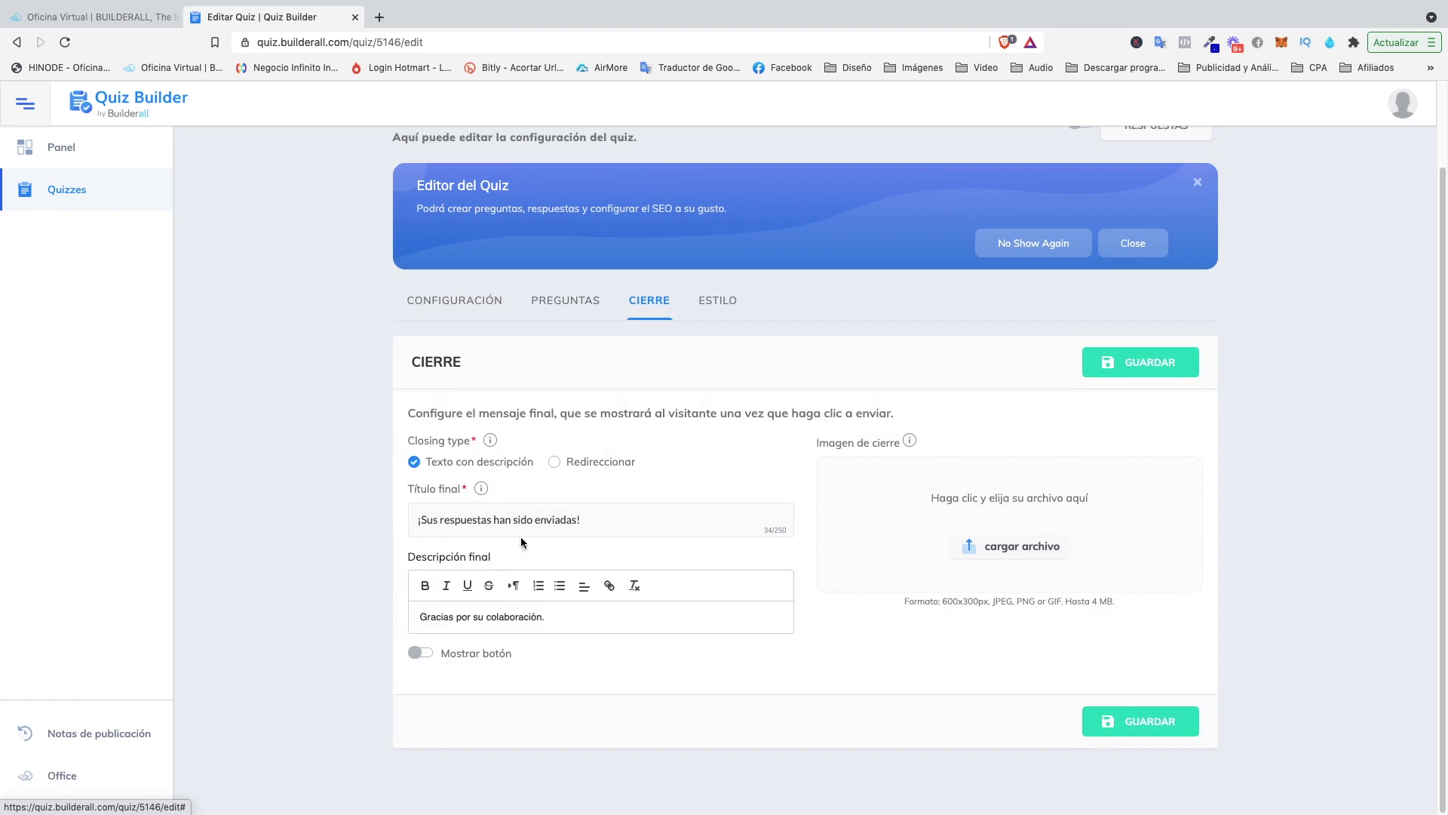
left_click(555, 461)
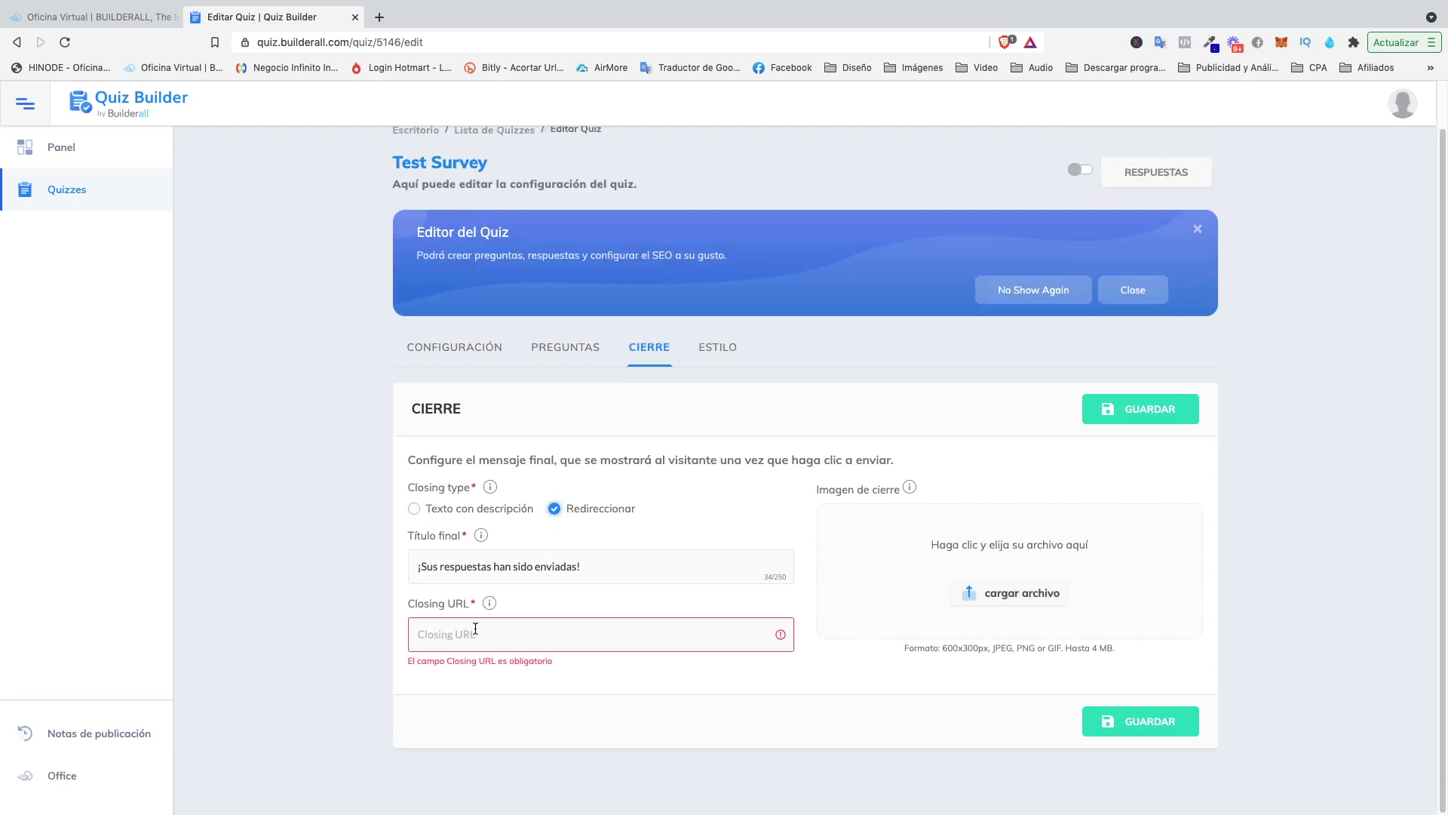
left_click(430, 508)
Enable Mostrar botón and put the cursor in the Button text field.
scroll(518, 556, "down", 1)
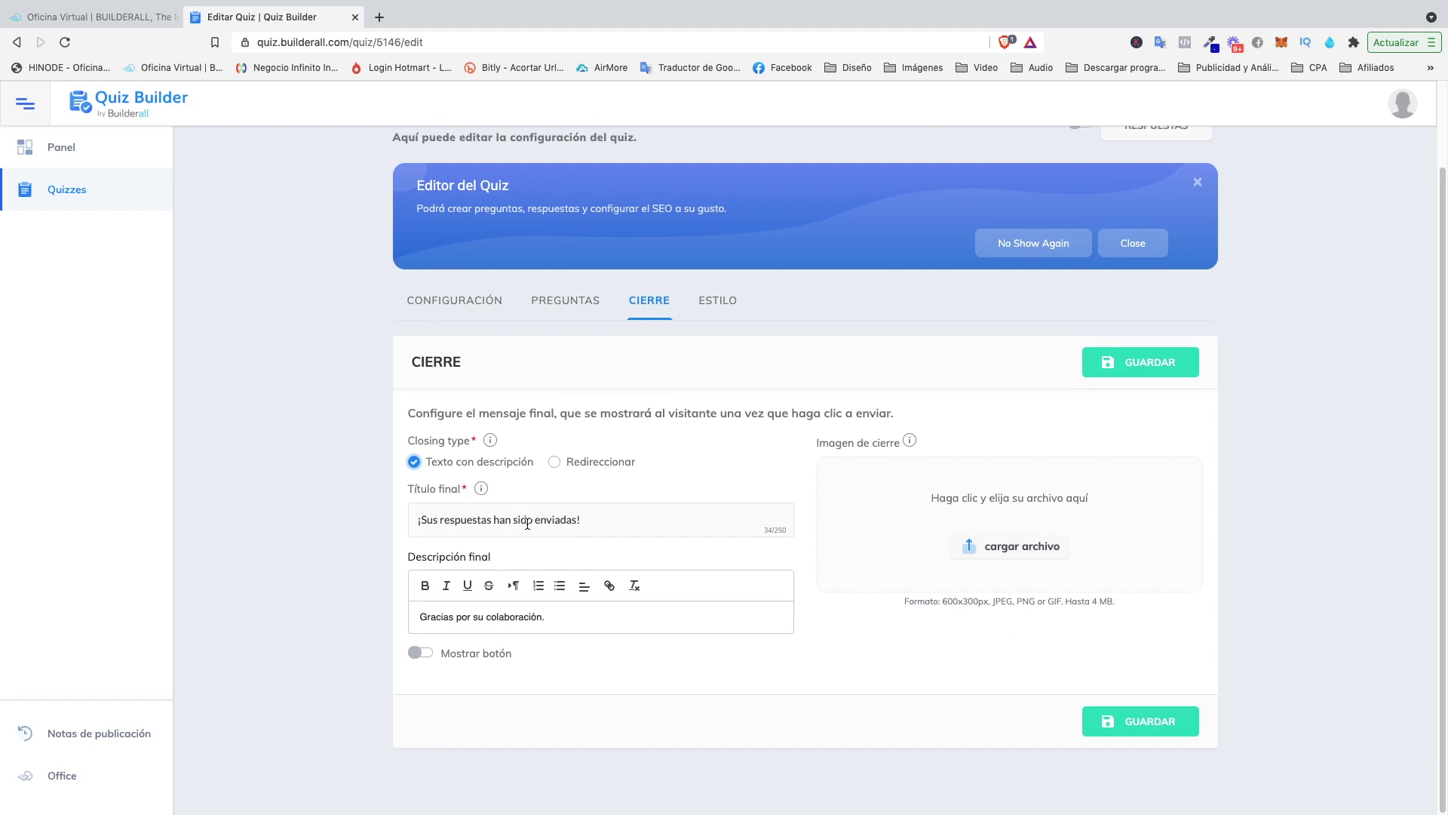
left_click(427, 653)
scroll(565, 604, "down", 2)
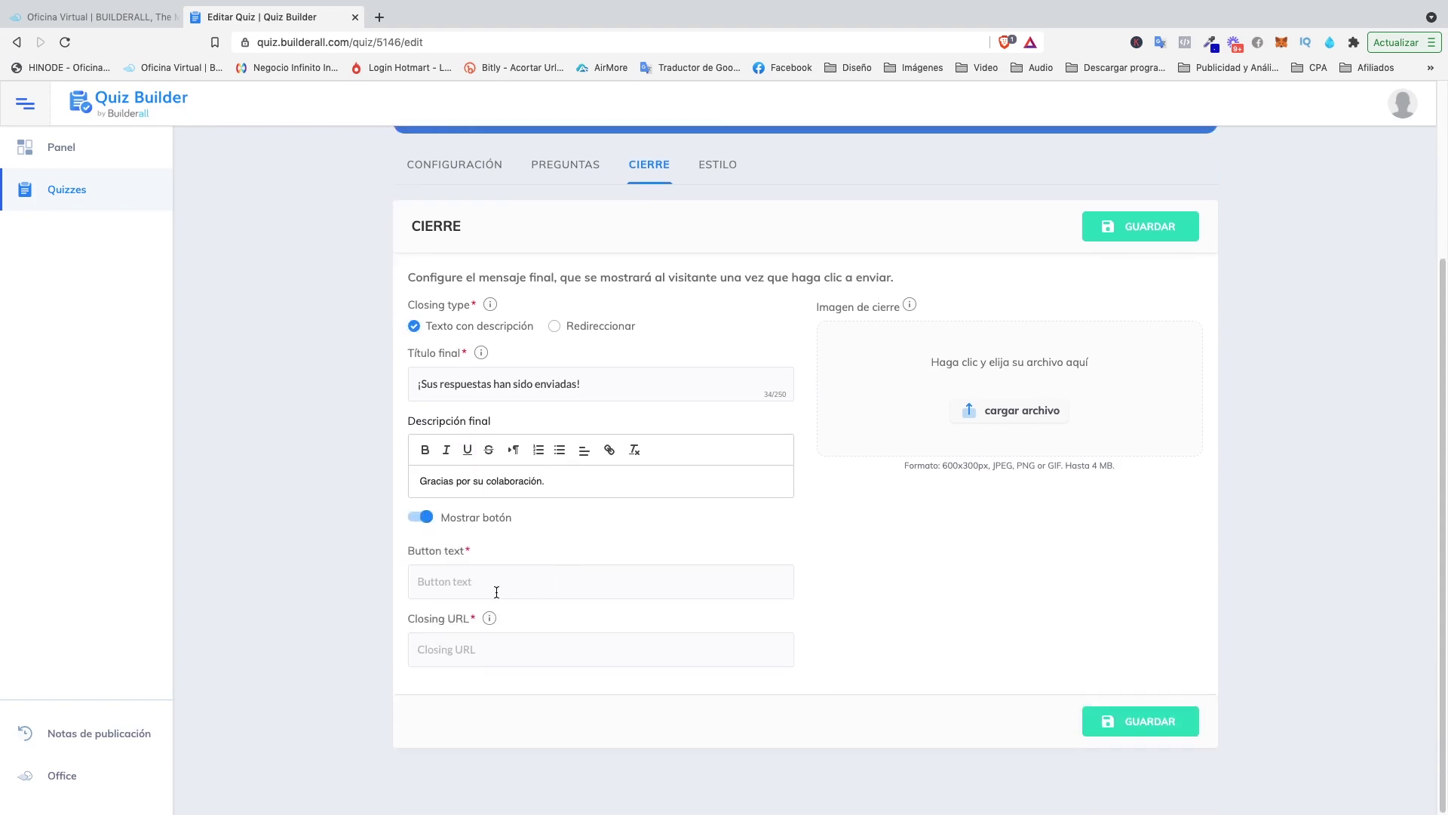
left_click(492, 587)
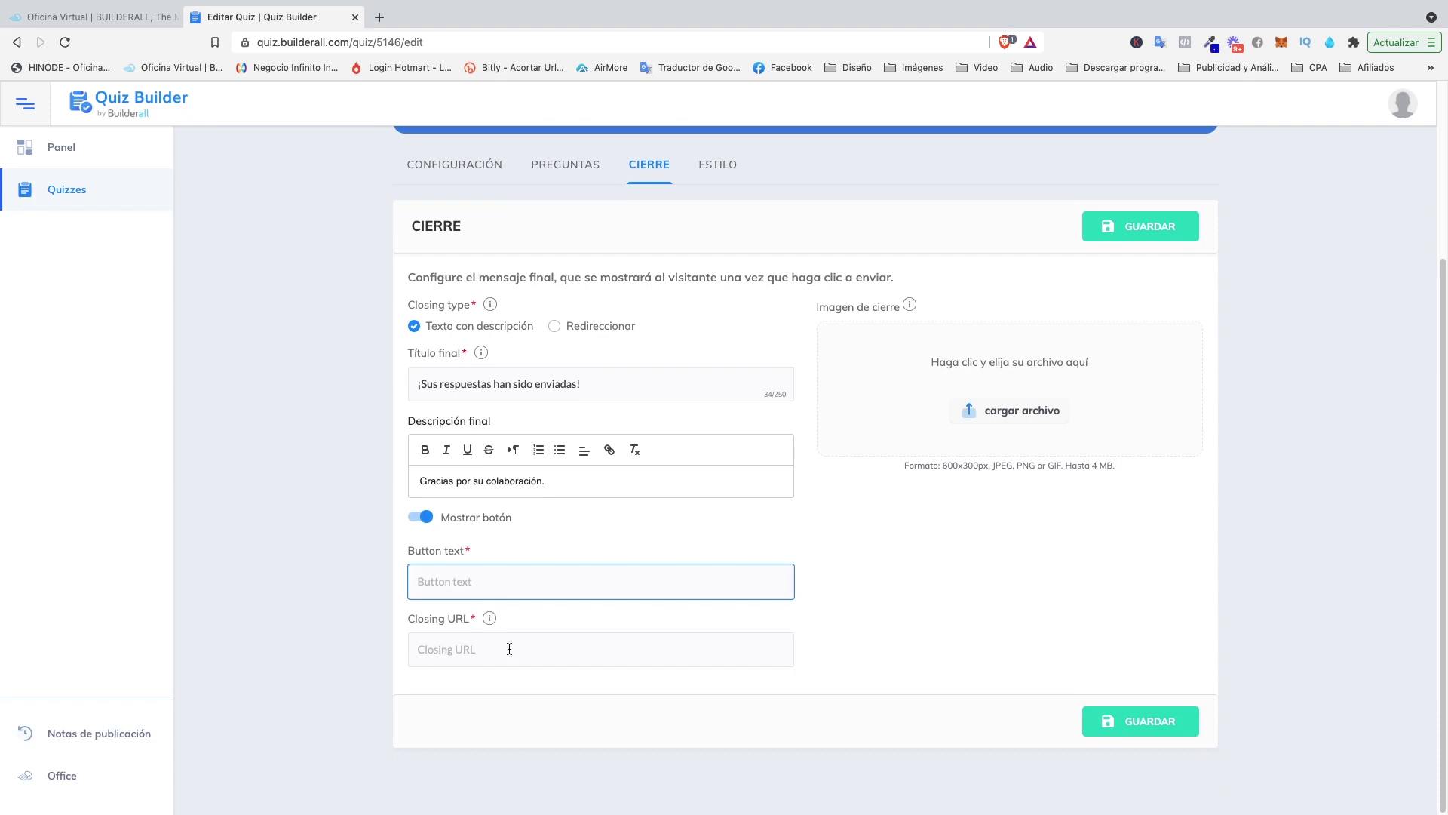
Disable Mostrar botón, prefix Título final with 'Muchas Gracias', and open the Imagen de cierre library.
left_click(424, 519)
left_click(484, 519)
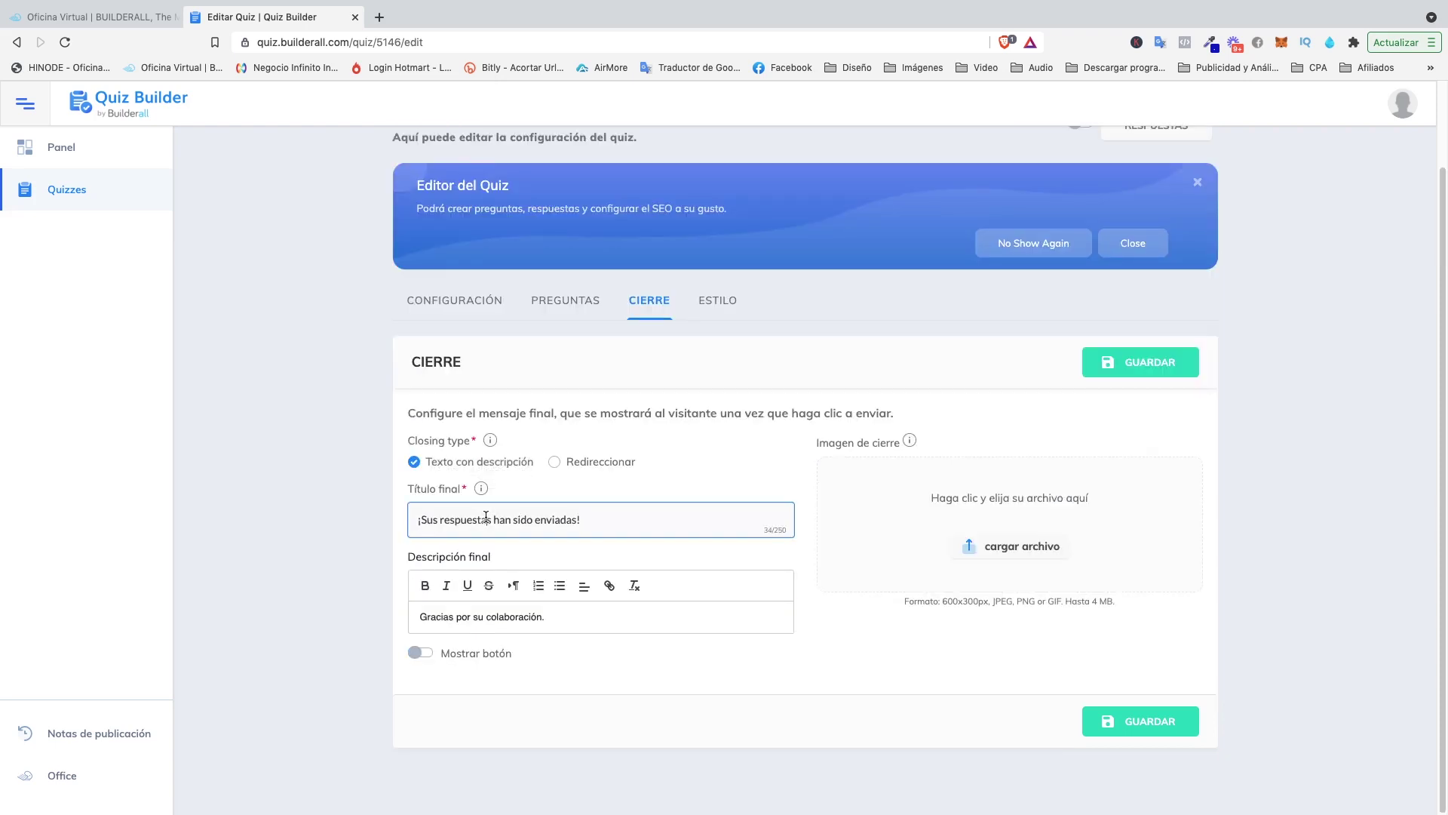
double_click(484, 519)
left_click(565, 519)
left_click(408, 522)
type("Muchas ")
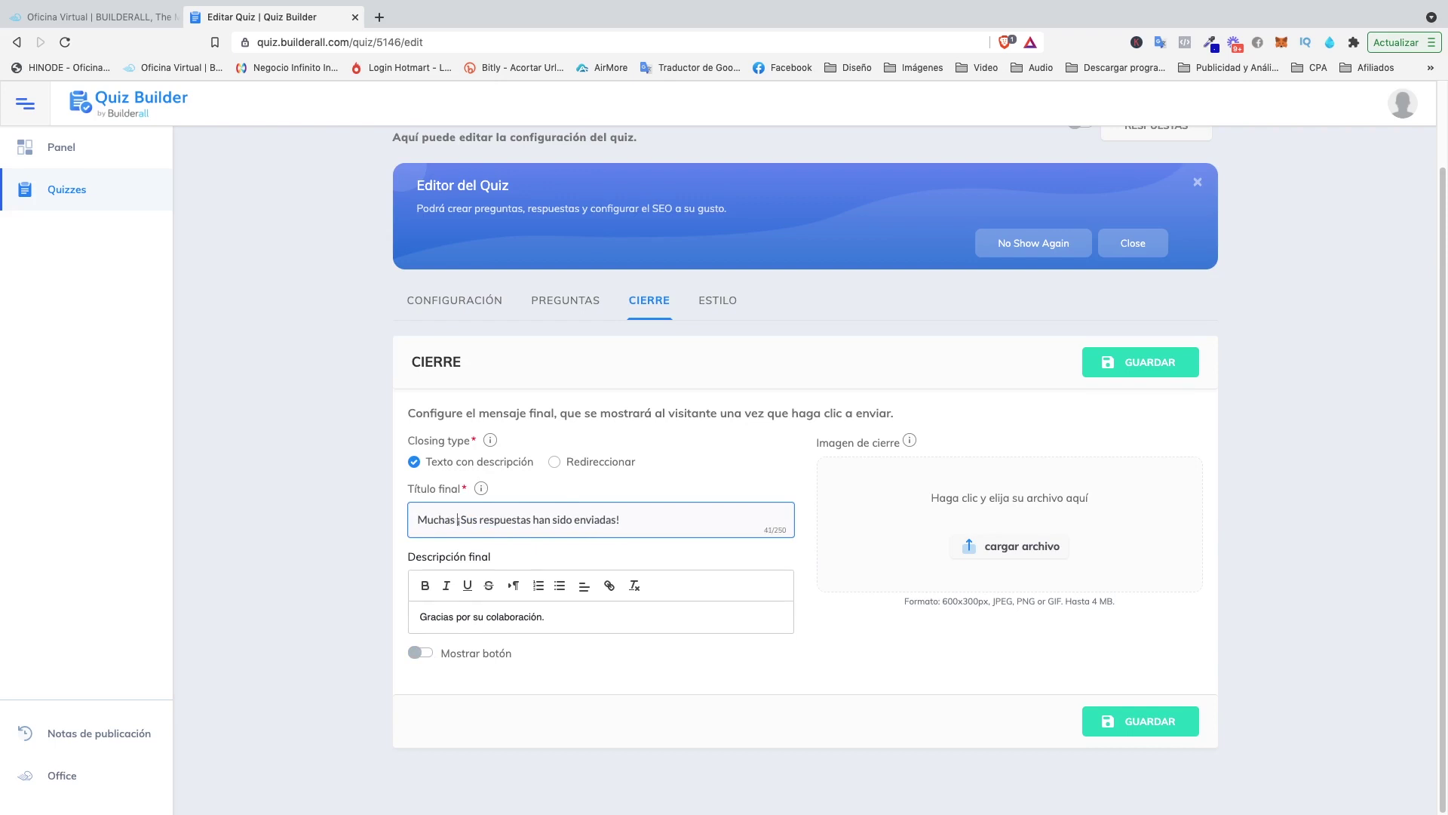
type("Gracias")
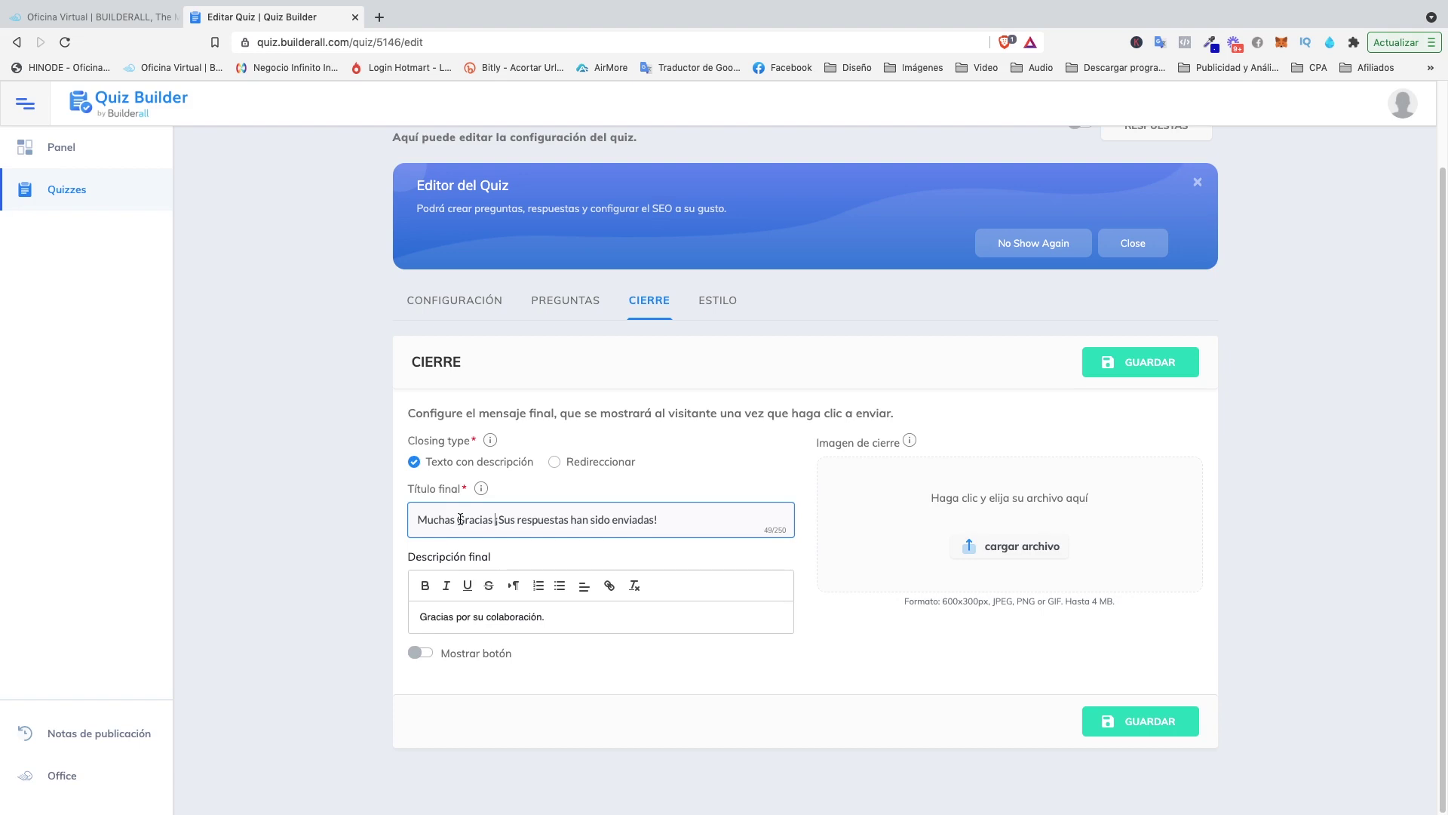
left_click(989, 544)
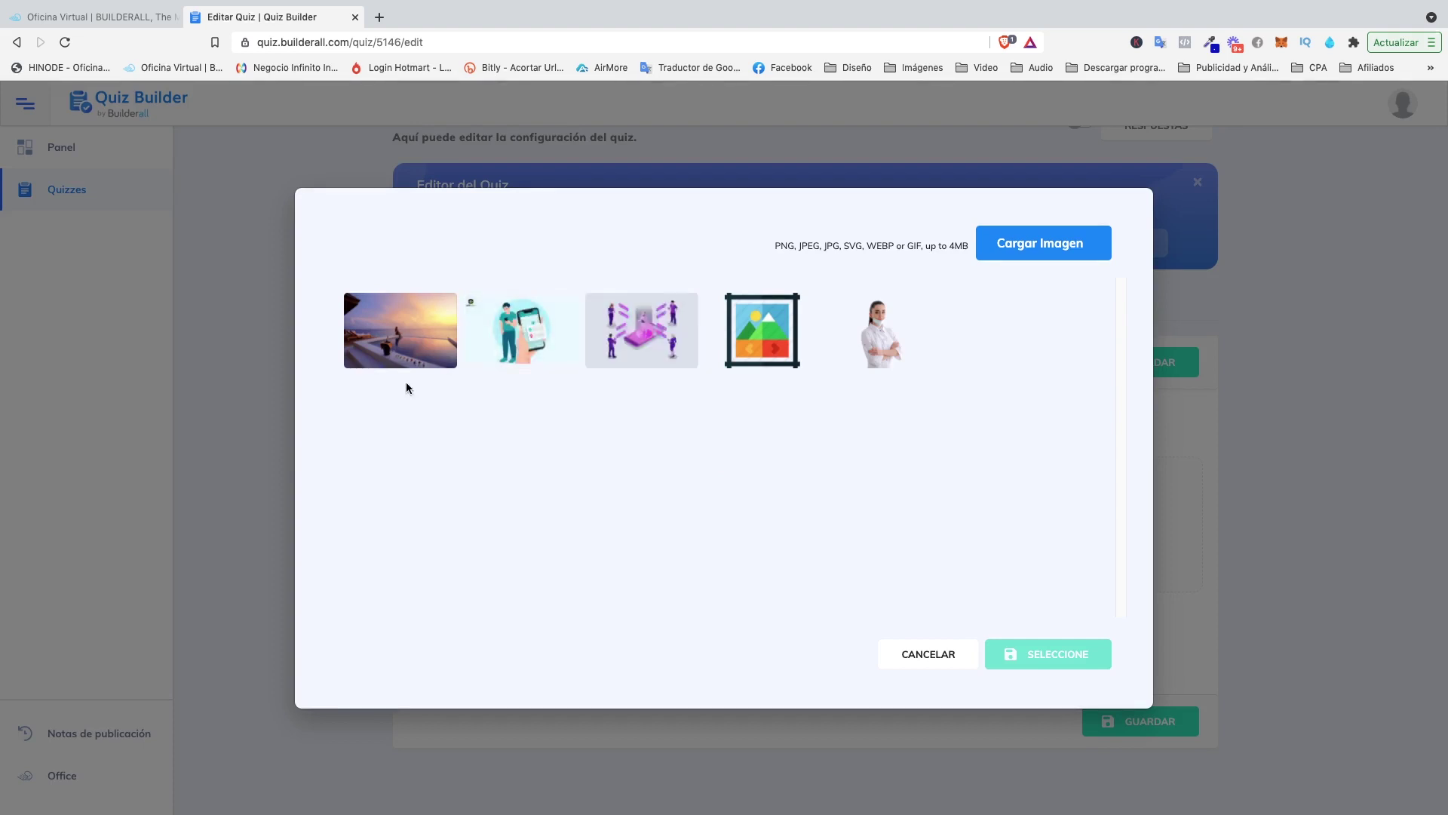
Pick the third thumbnail, the purple isometric illustration, as closing image and save with GUARDAR.
left_click(637, 336)
left_click(1065, 656)
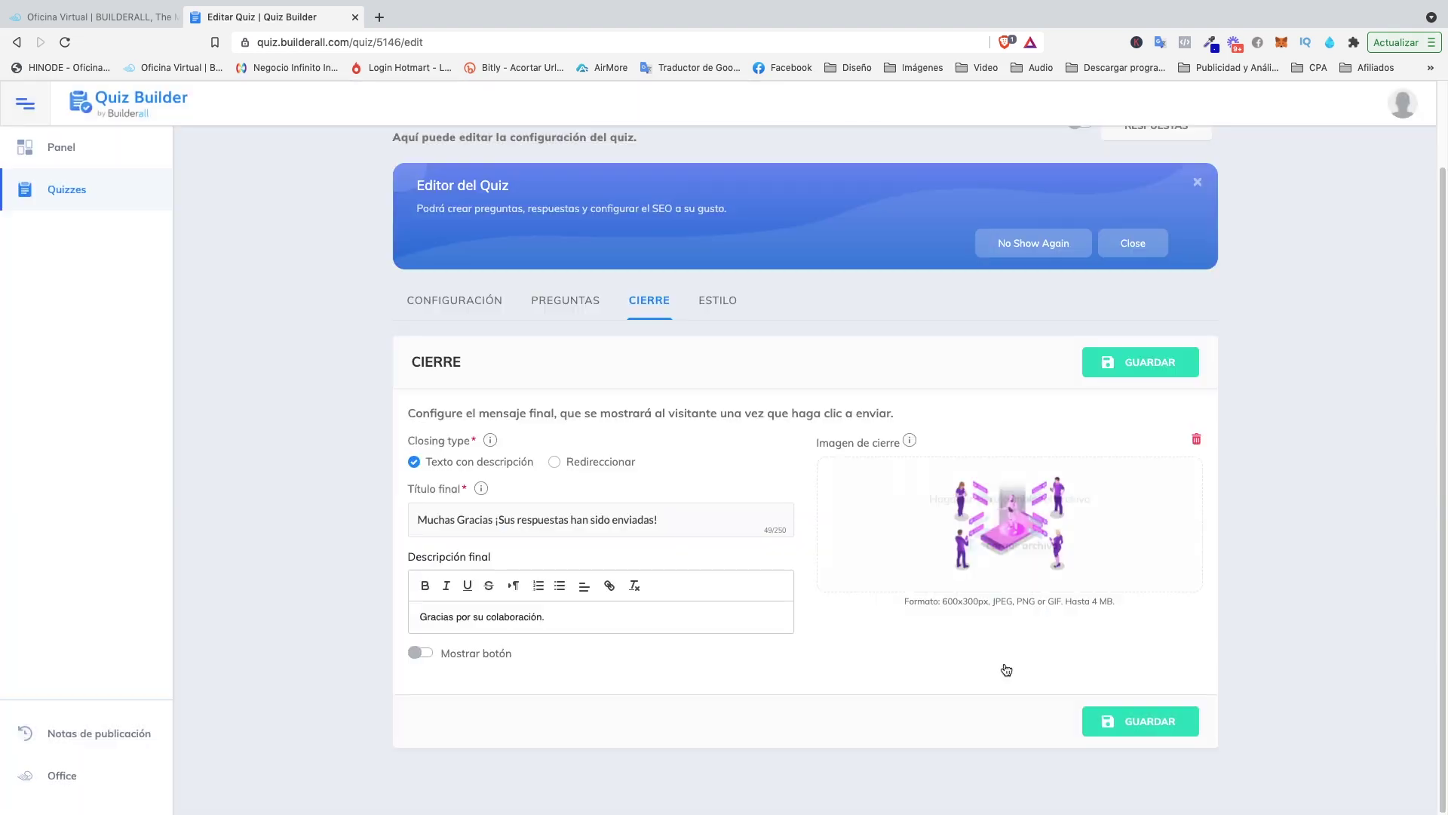
left_click(1138, 718)
scroll(896, 585, "down", 2)
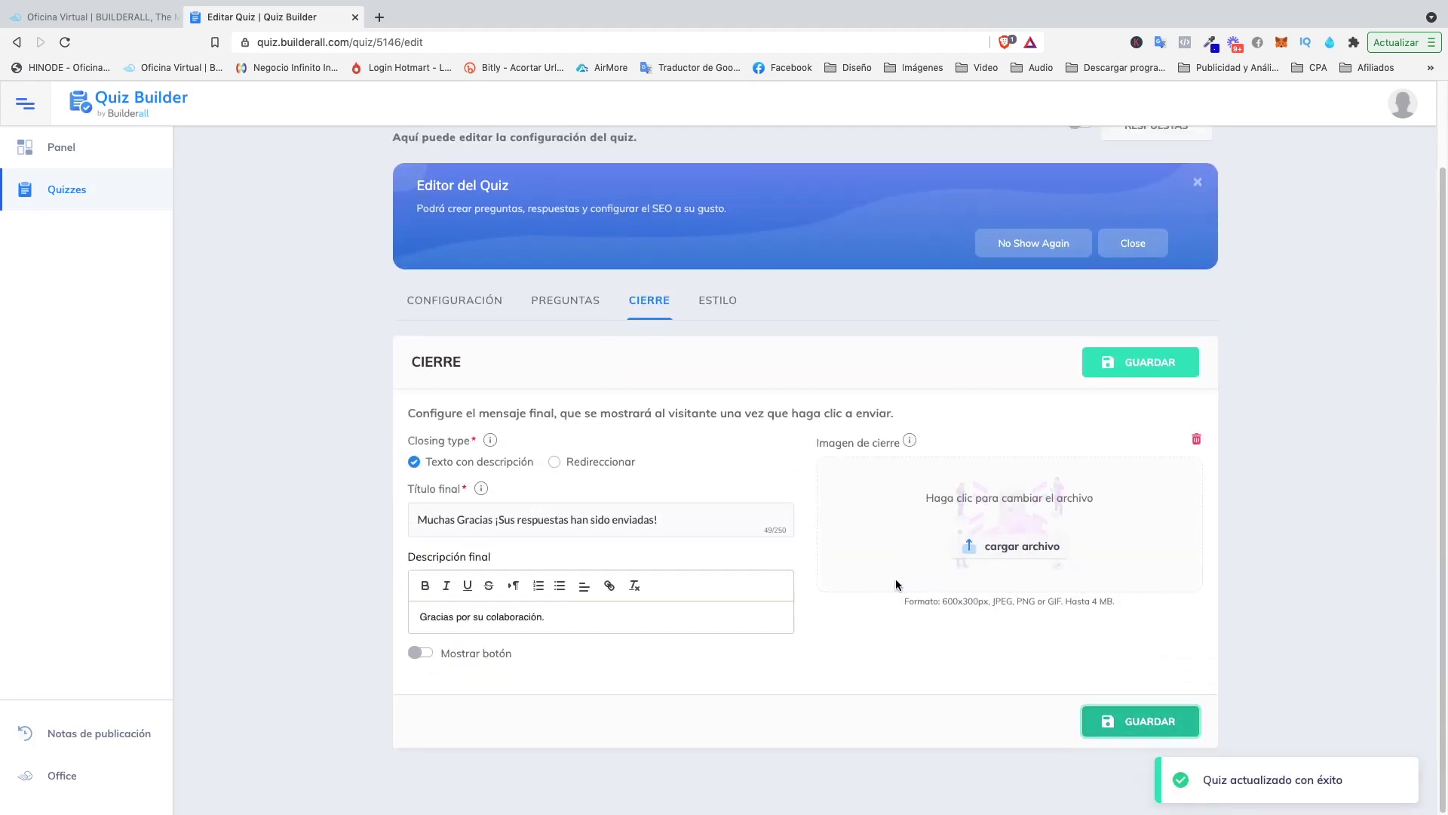
scroll(858, 528, "up", 2)
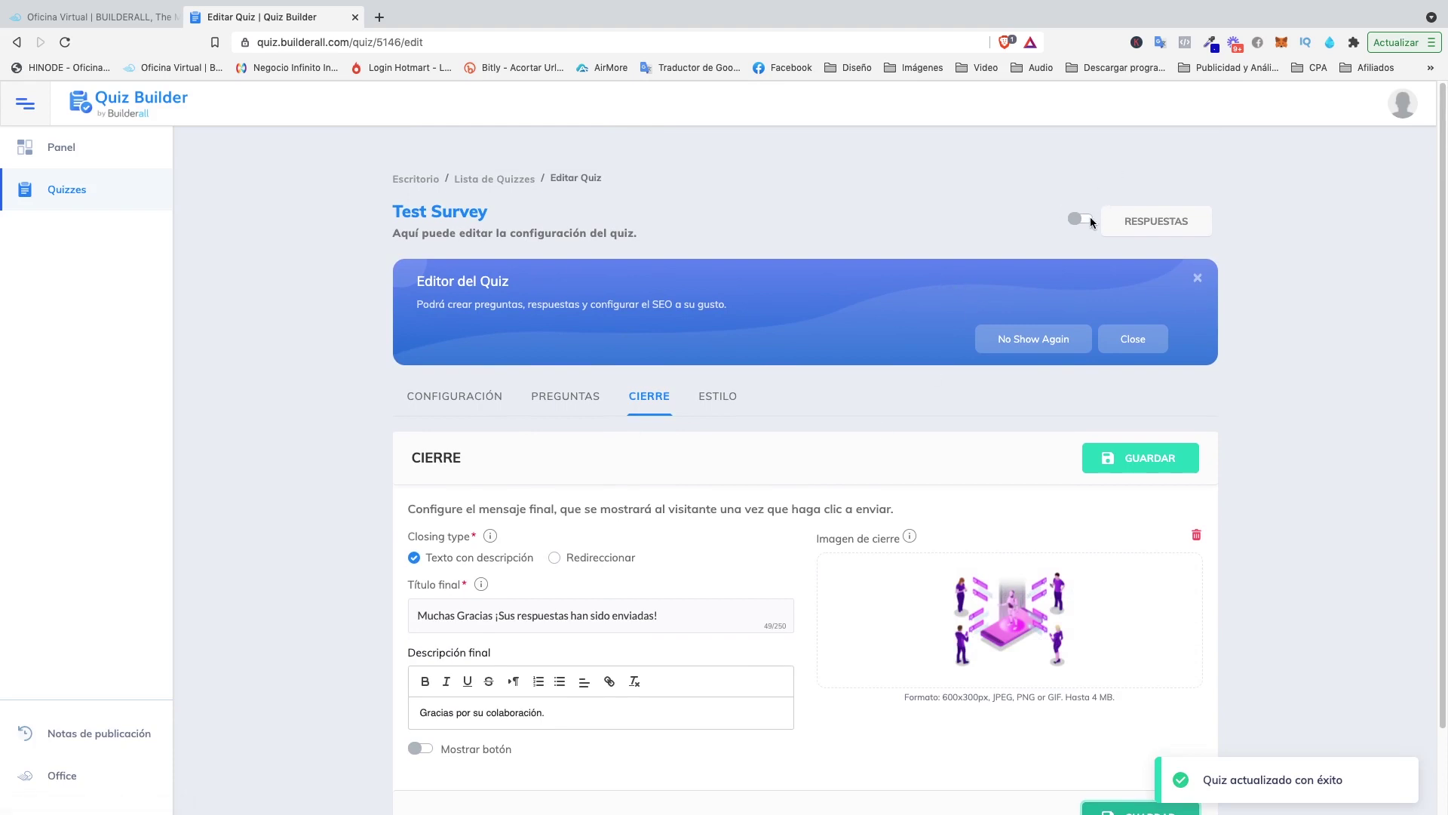
Switch the Test Survey status on, PUBLICAR it, and view its public page.
left_click(1086, 221)
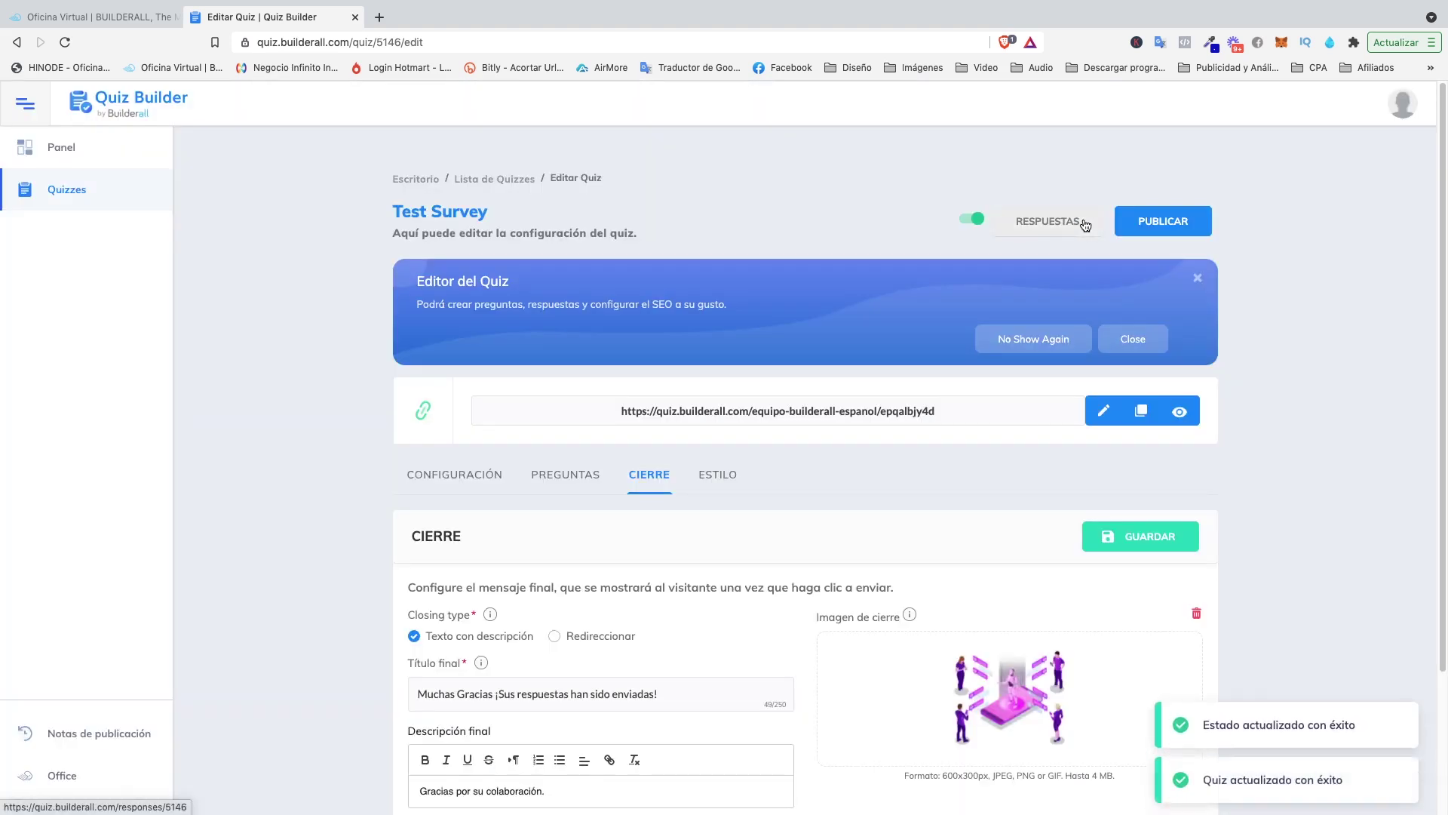
left_click(1178, 228)
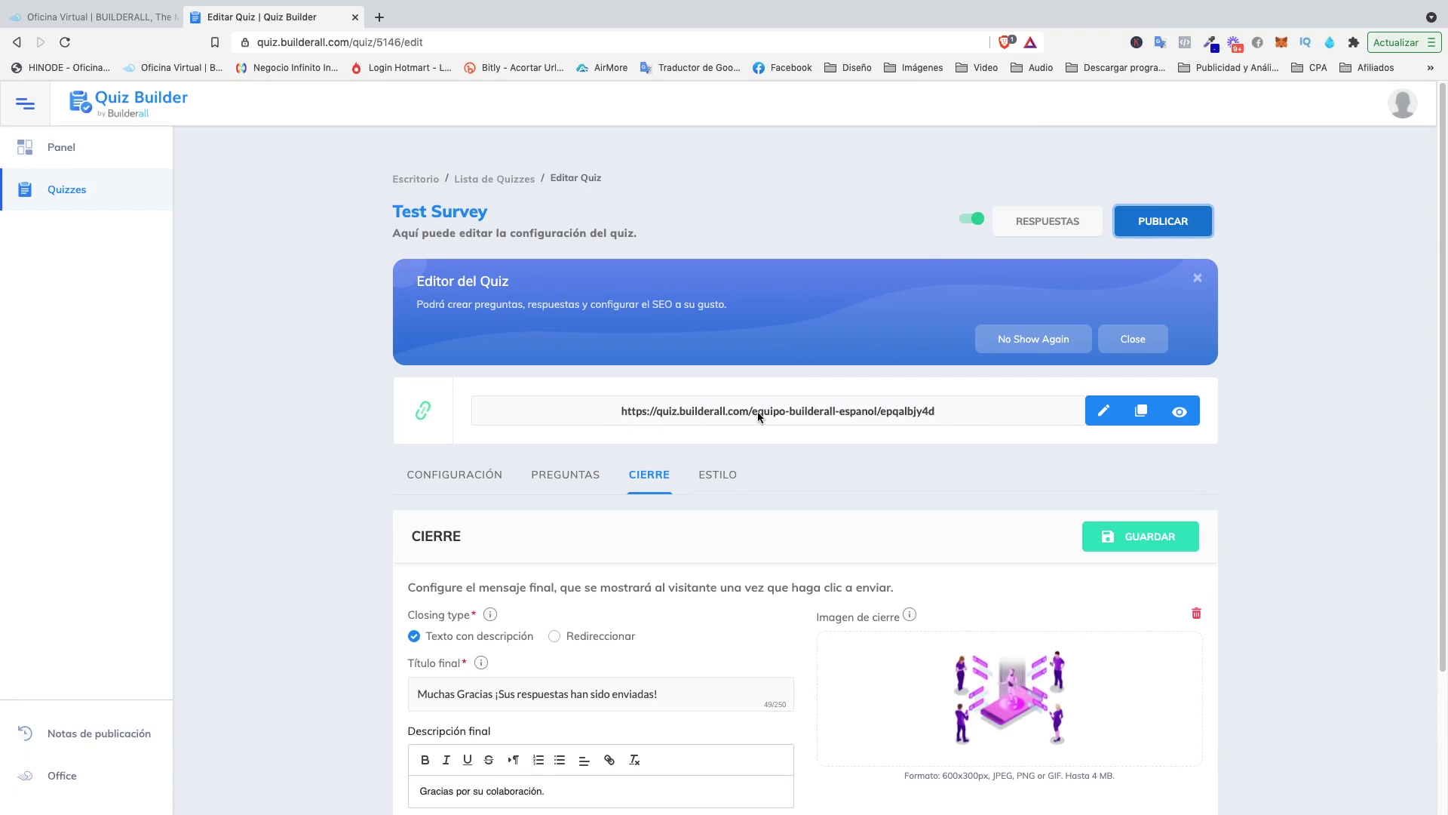
left_click(1180, 412)
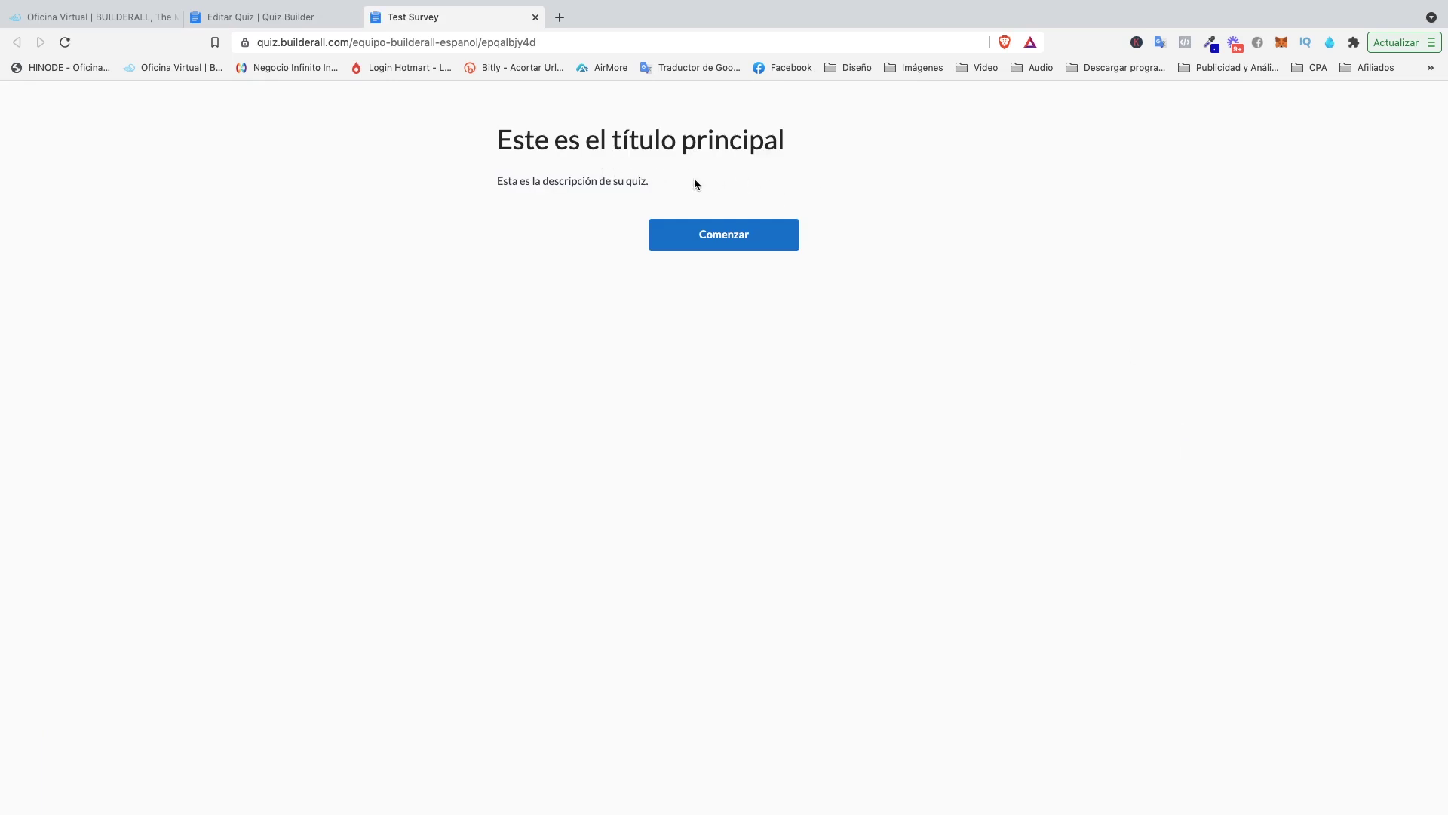
Click Comenzar and answer question 1 with 'gsgstgta'.
left_click(738, 242)
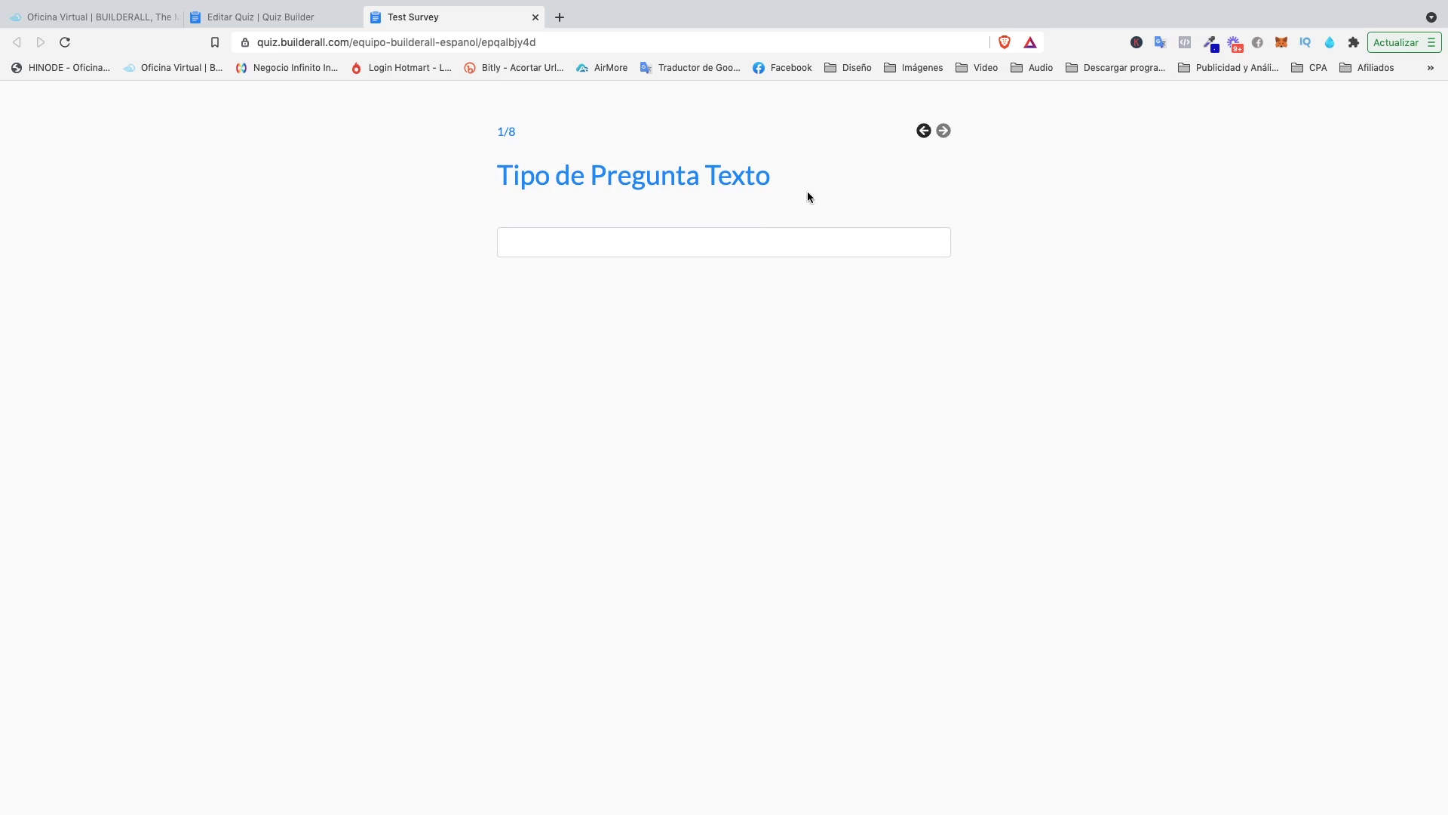
left_click(650, 240)
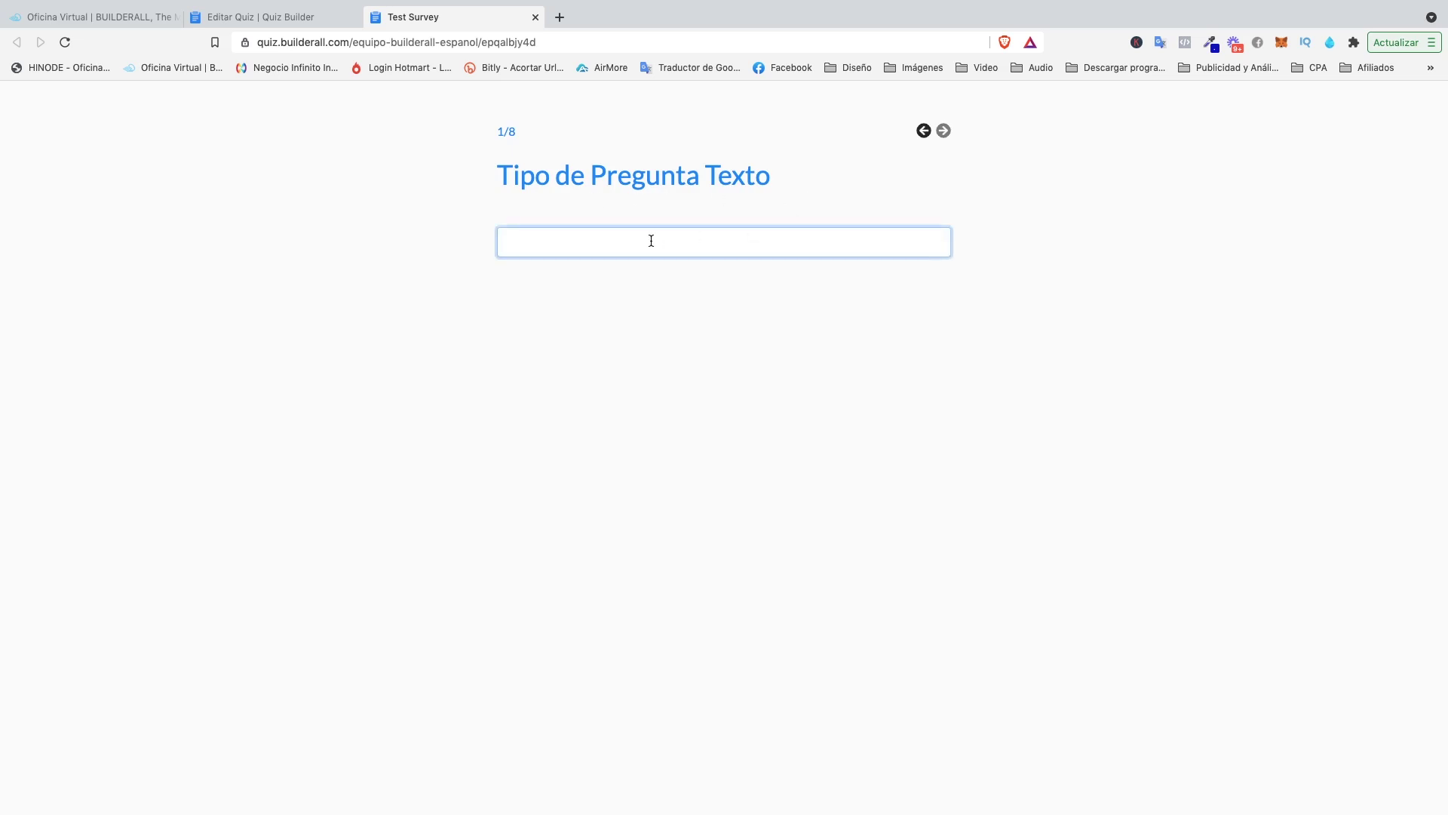
type("gsgstg")
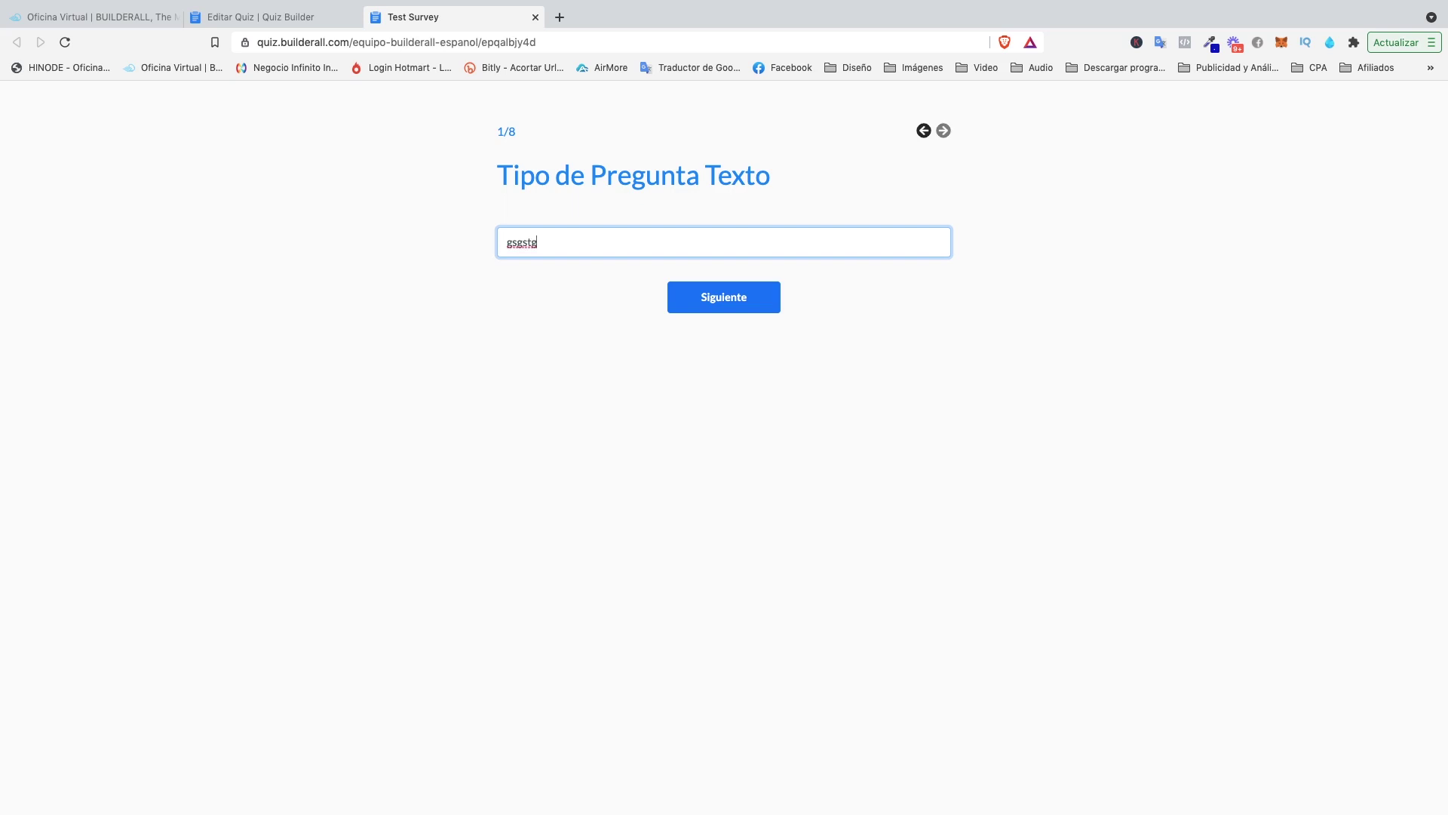
type("ta")
left_click(722, 298)
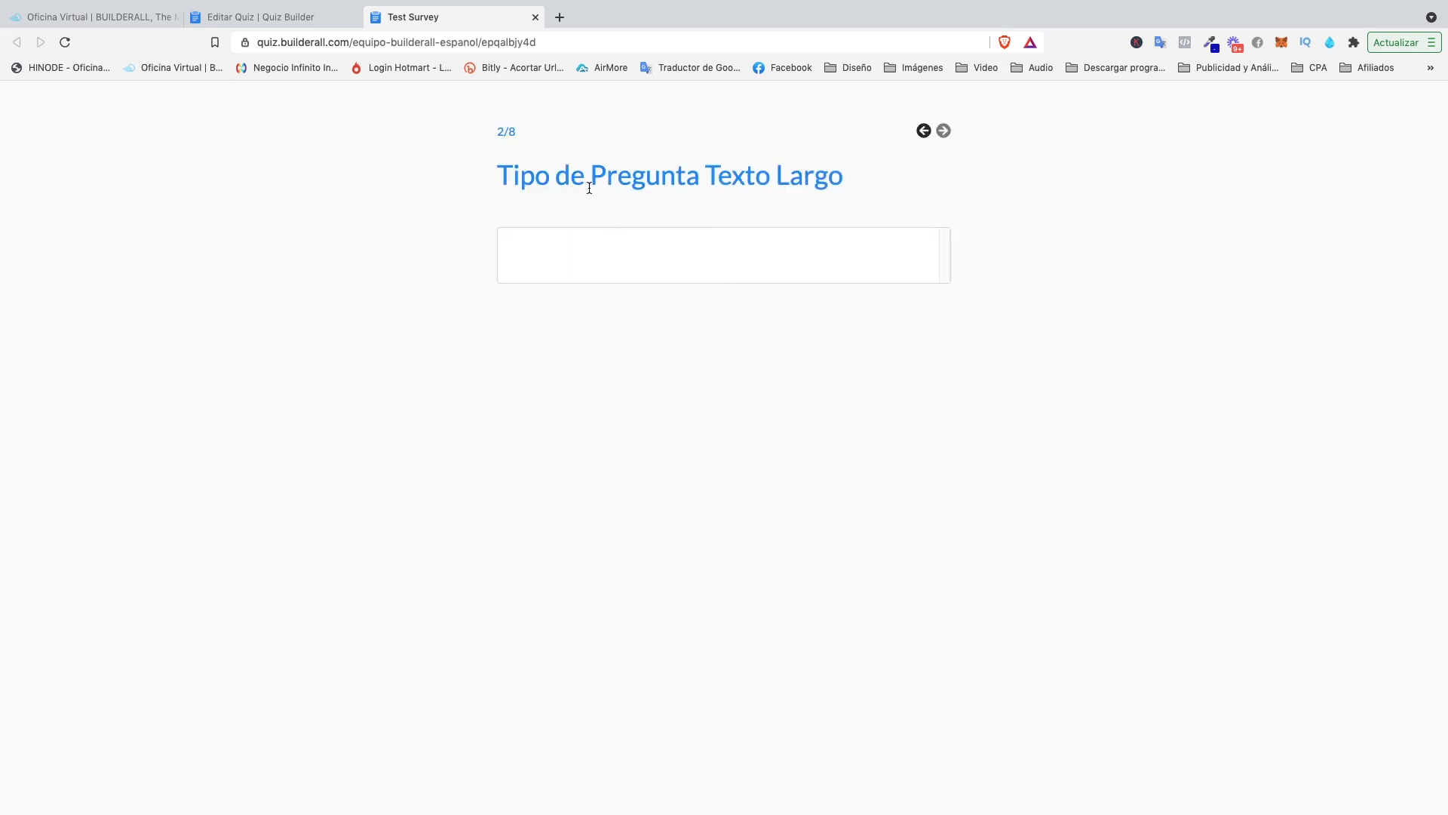
Answer question 2 with 'dgd 4343 hdfhdh' and tick opción 1 on question 3.
left_click(628, 248)
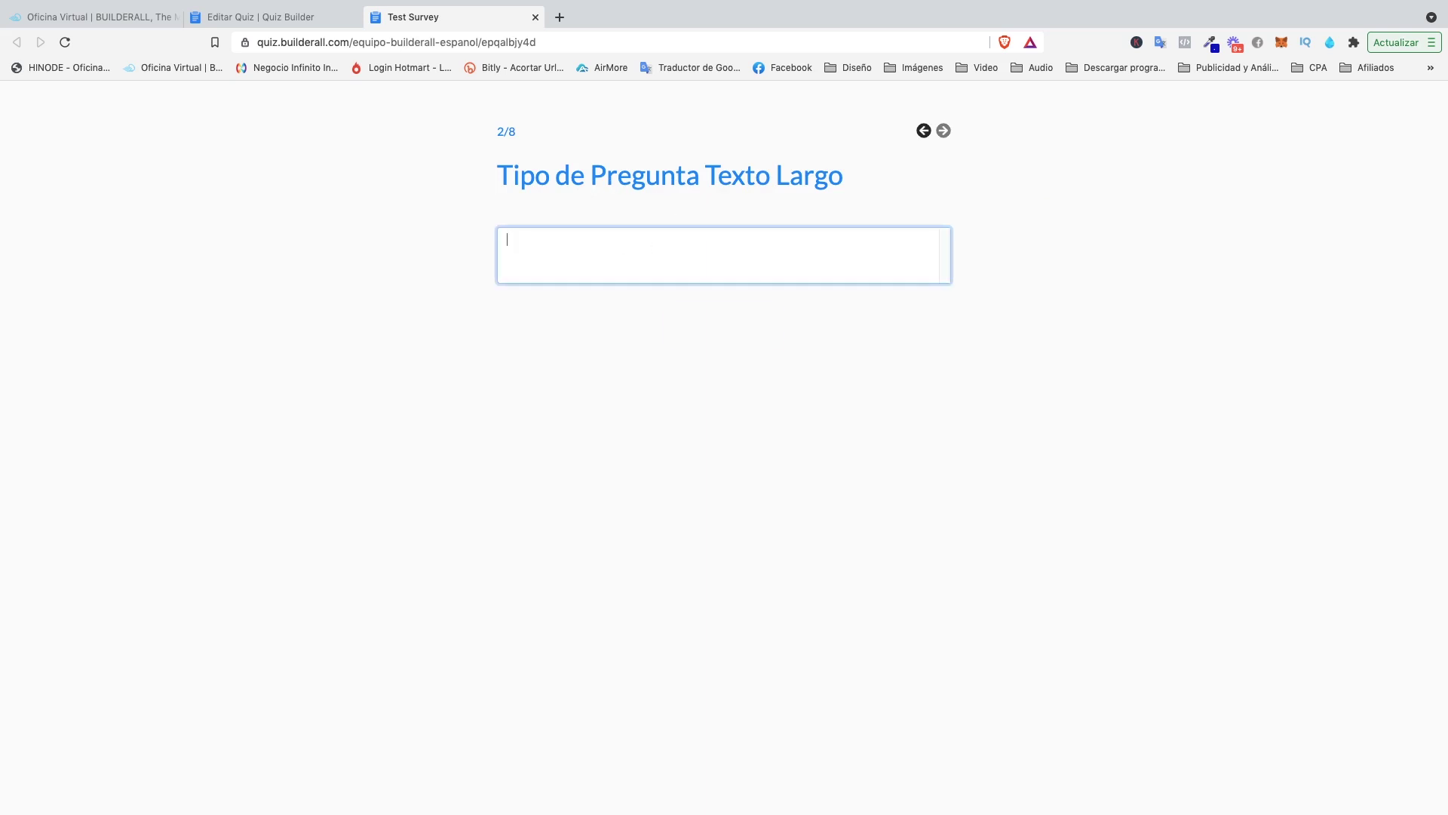
type("dgd 4343 hdfhdh")
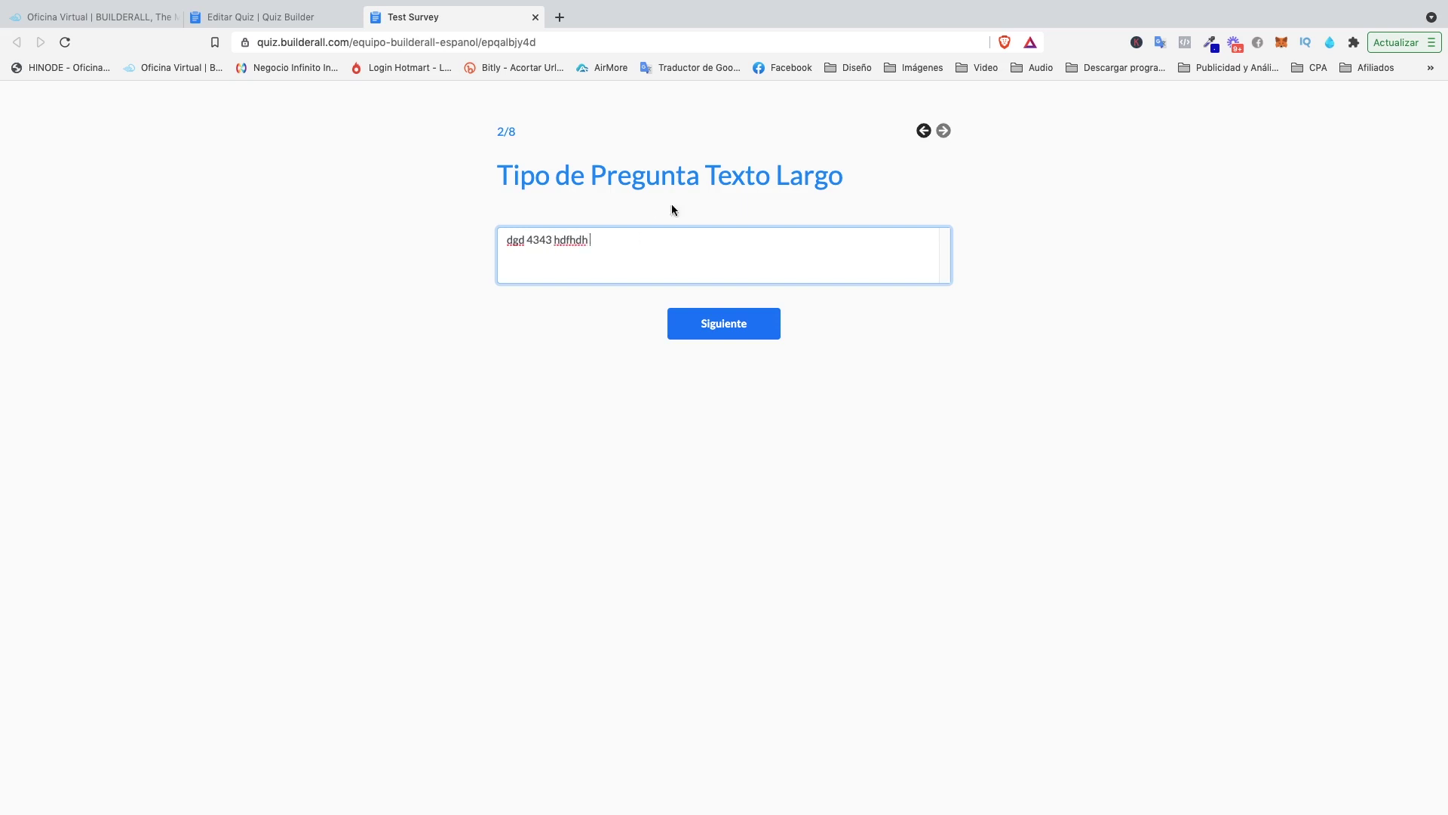
left_click(729, 326)
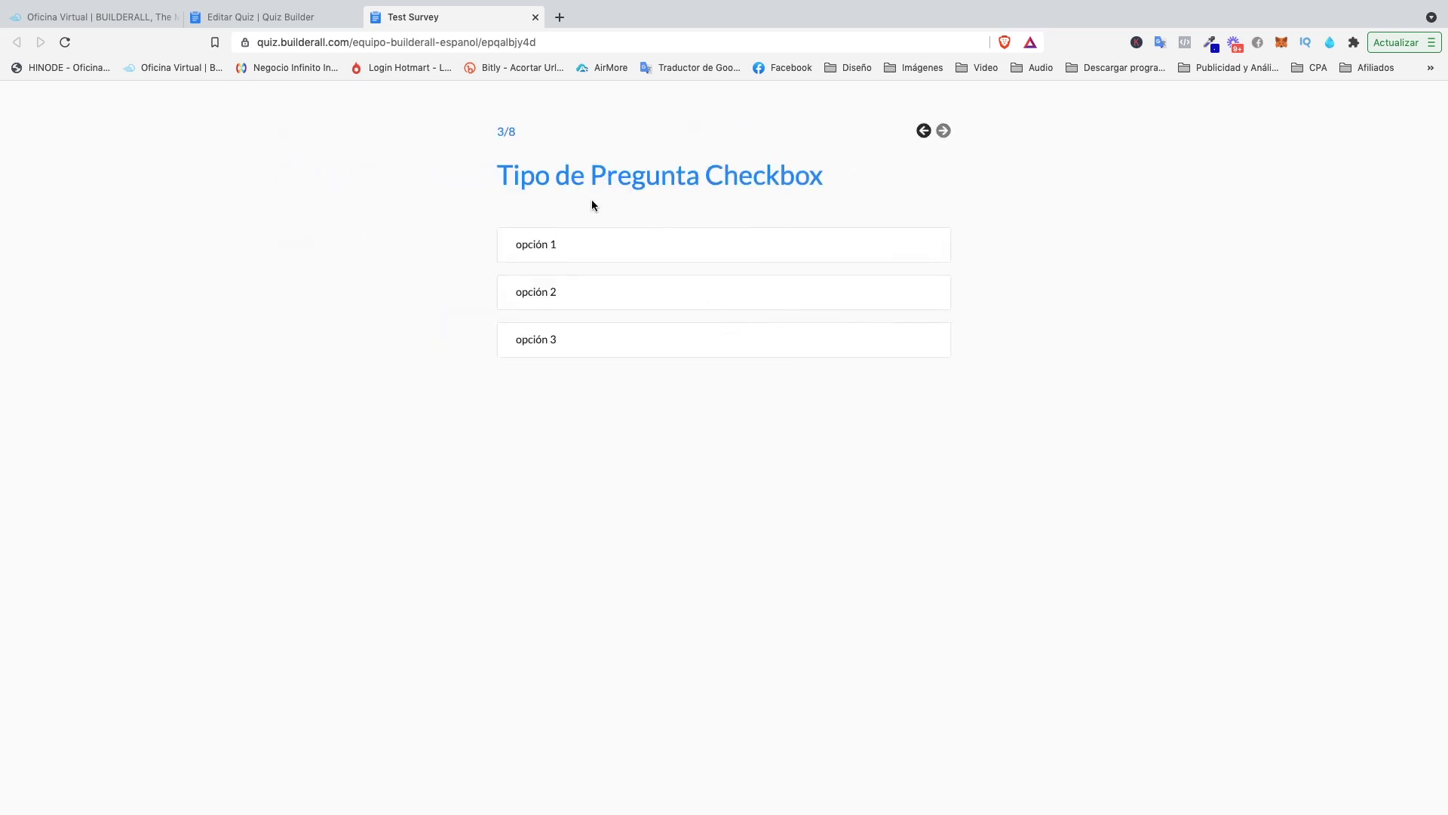
left_click(633, 249)
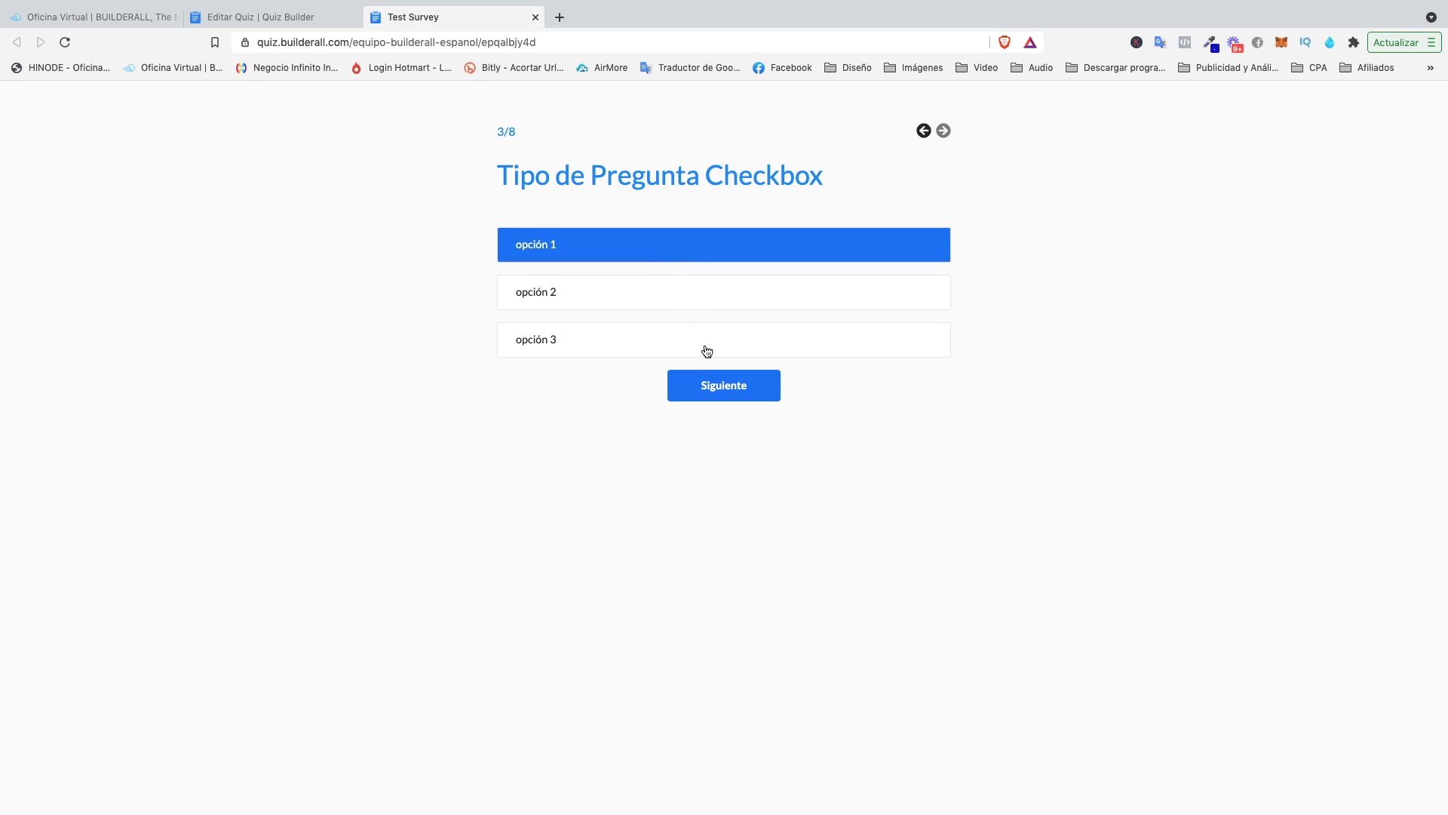
left_click(710, 391)
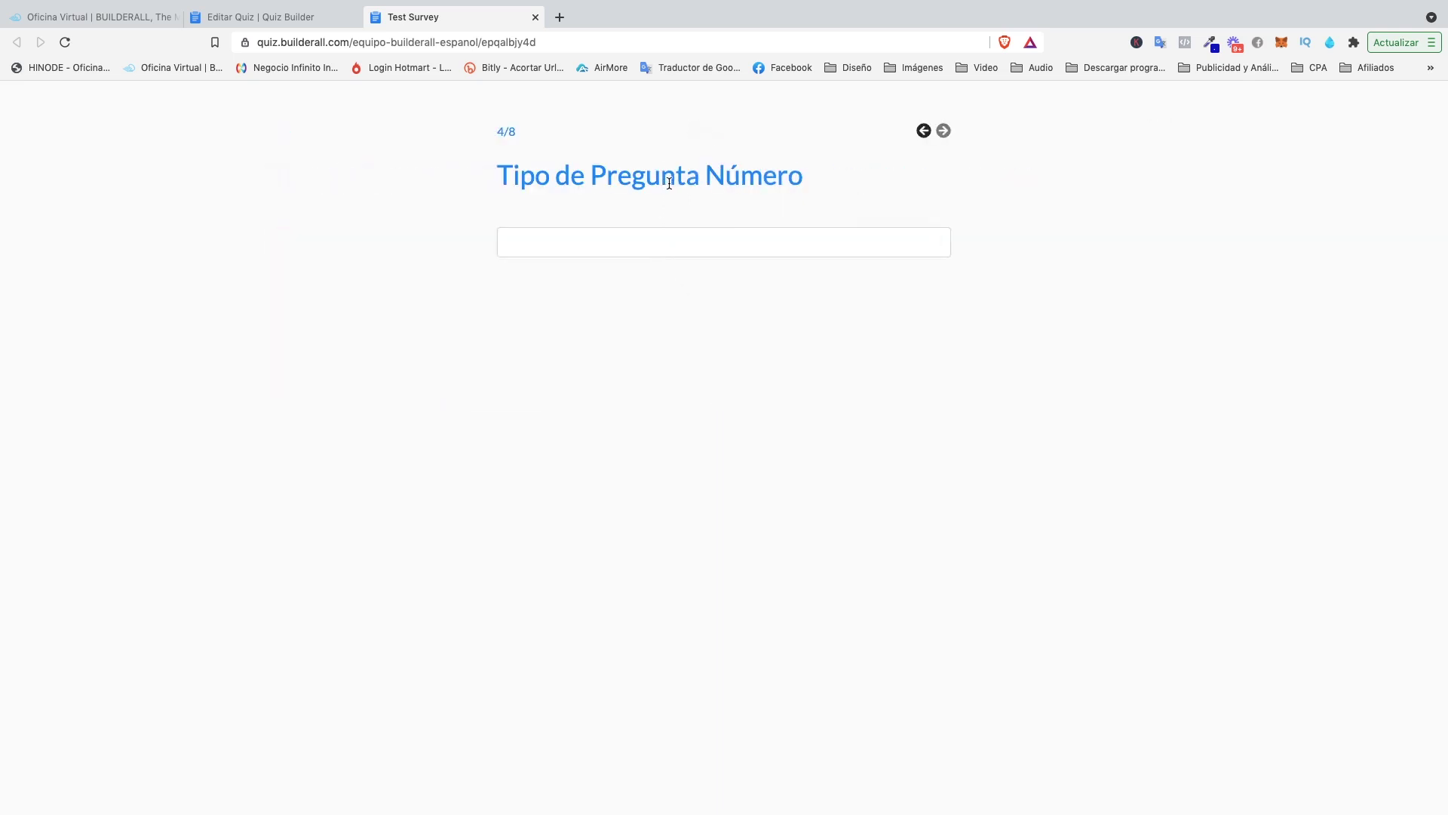
Answer the Número question with 3 and move to question 5.
left_click(668, 246)
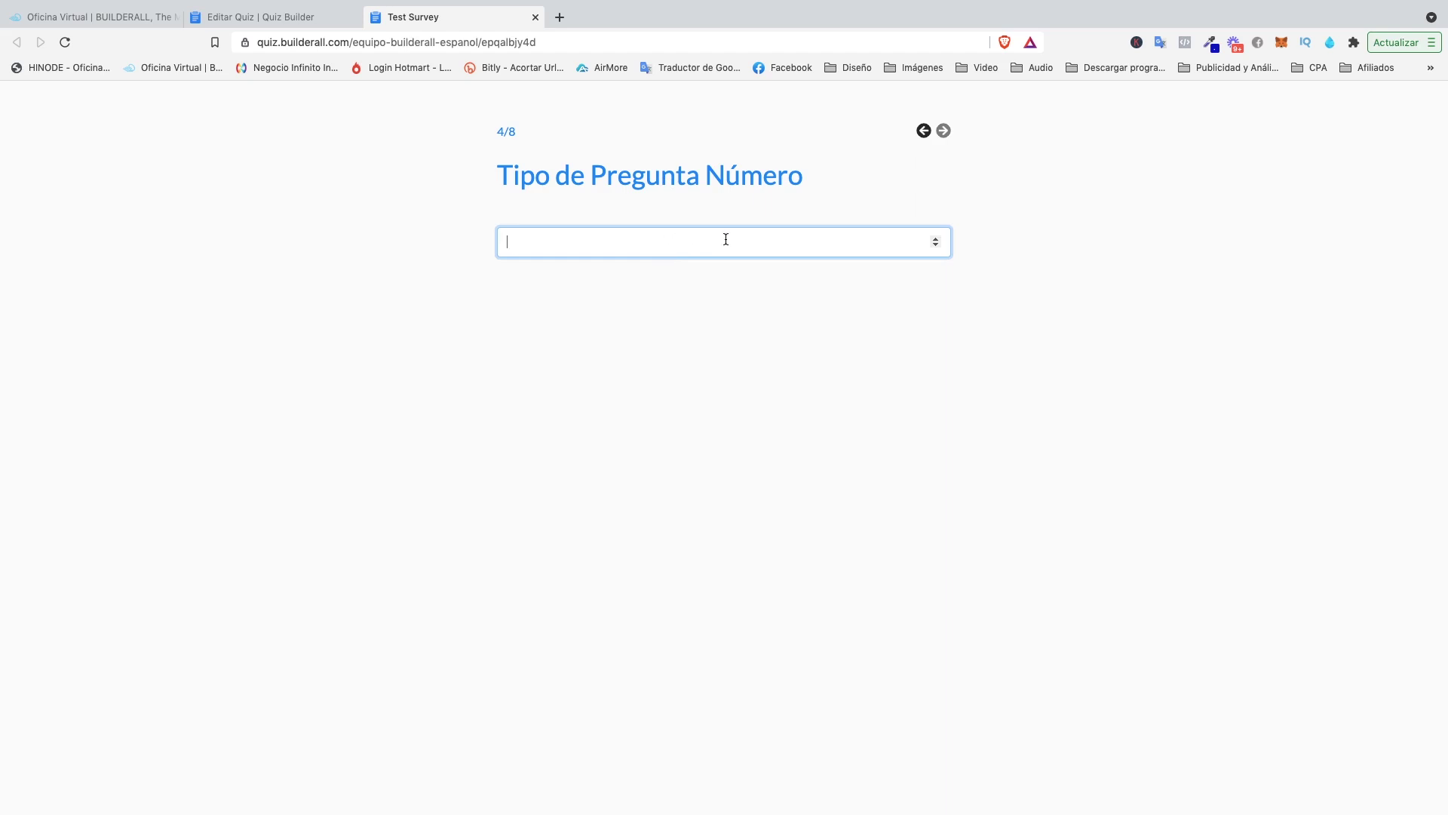
type("23456")
key("BackSpace")
key("BackSpace")
key("BackSpace")
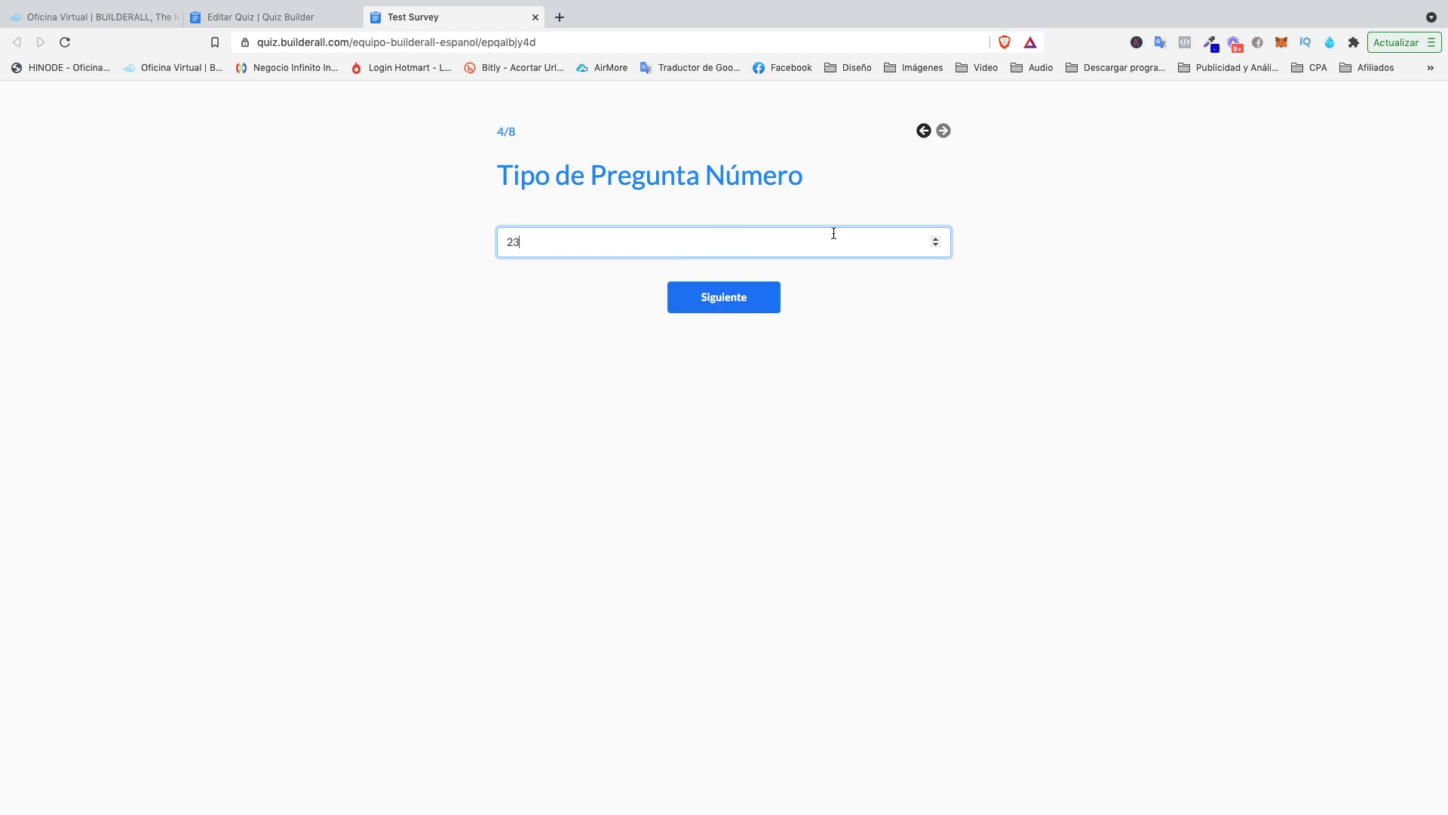
key("BackSpace")
key("BackSpace")
left_click(935, 238)
left_click(935, 238)
left_click(936, 238)
left_click(686, 306)
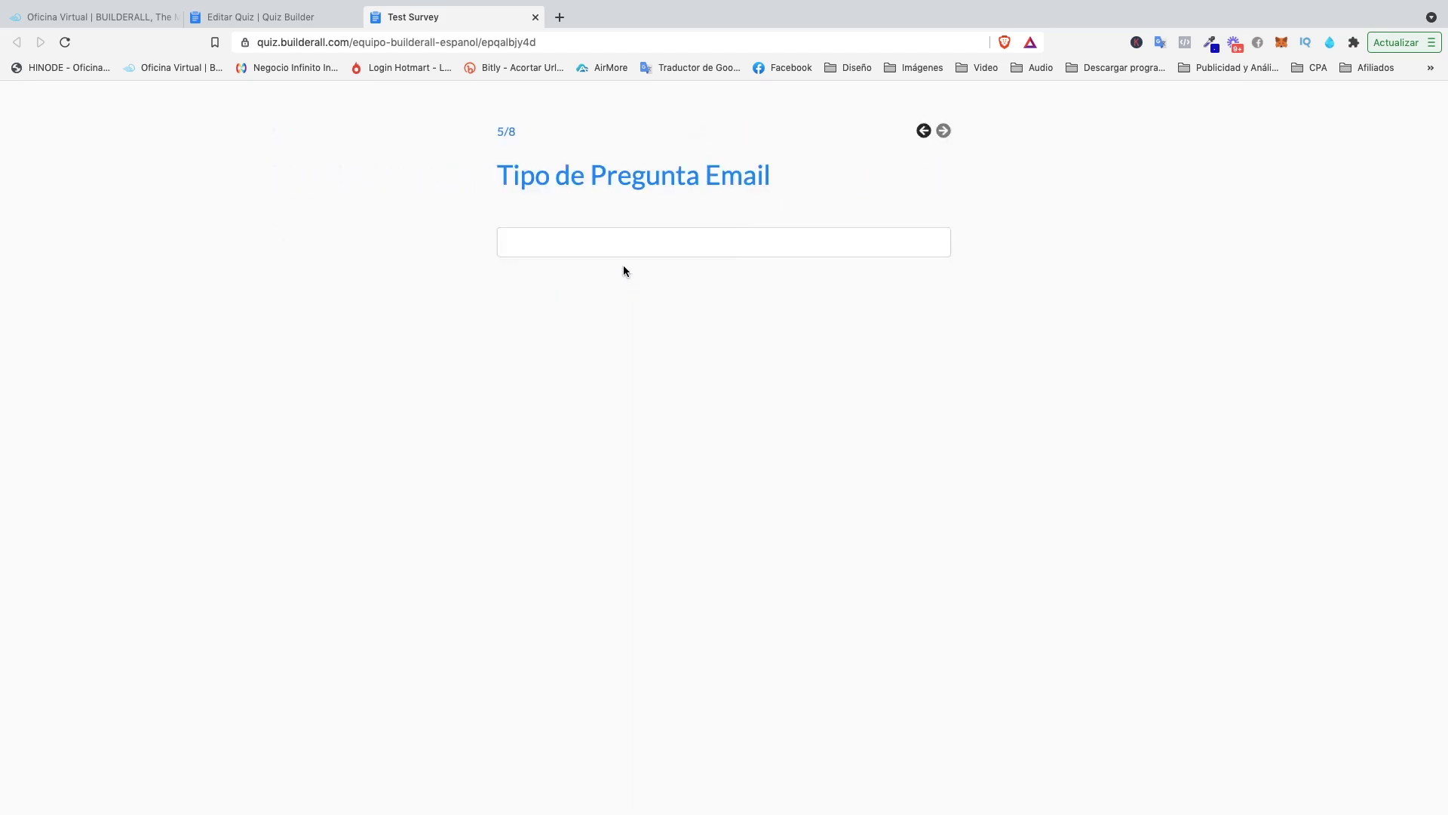
Enter an email address for question 5 and continue to the Radio question.
left_click(588, 238)
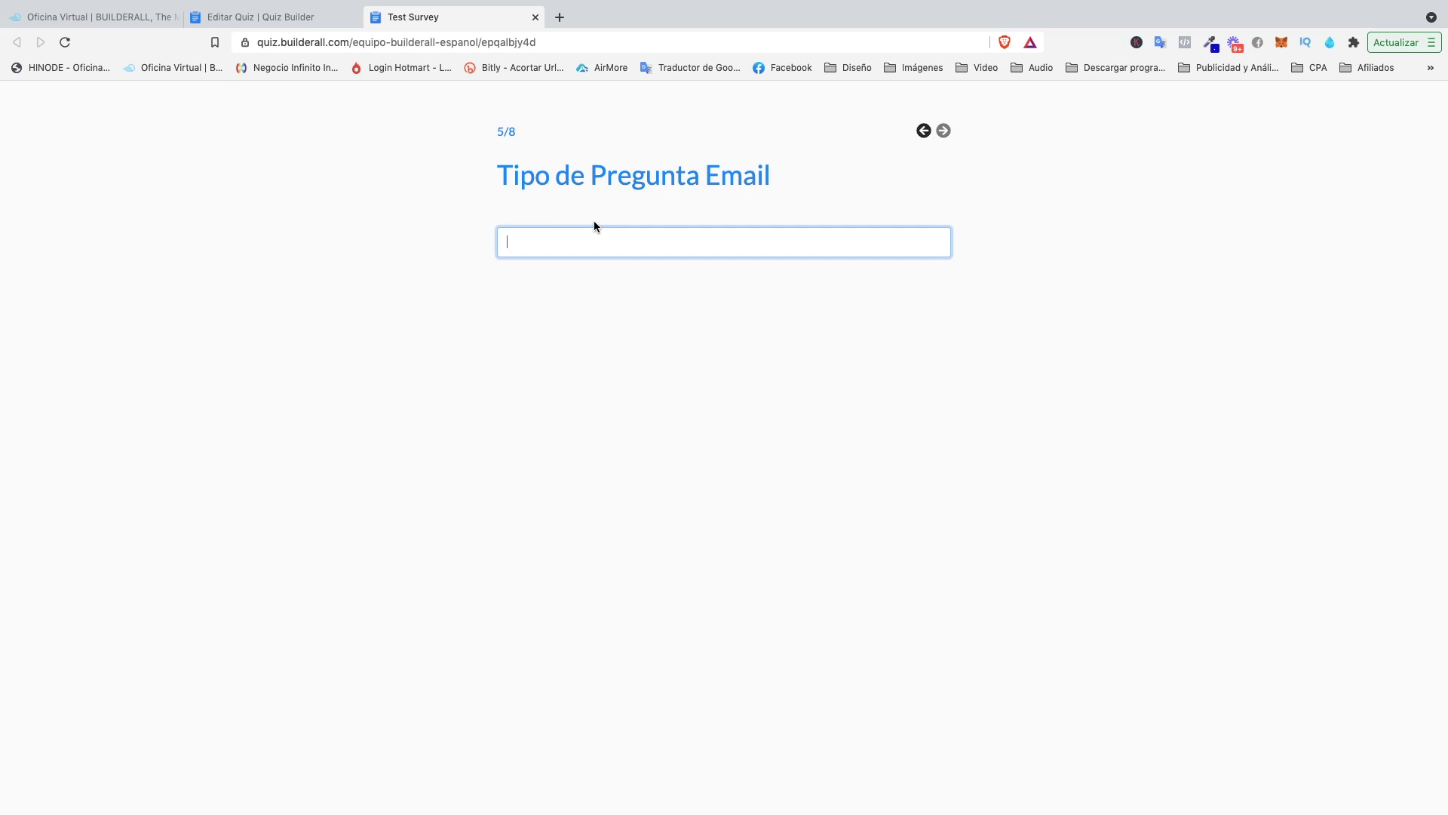
type("correo")
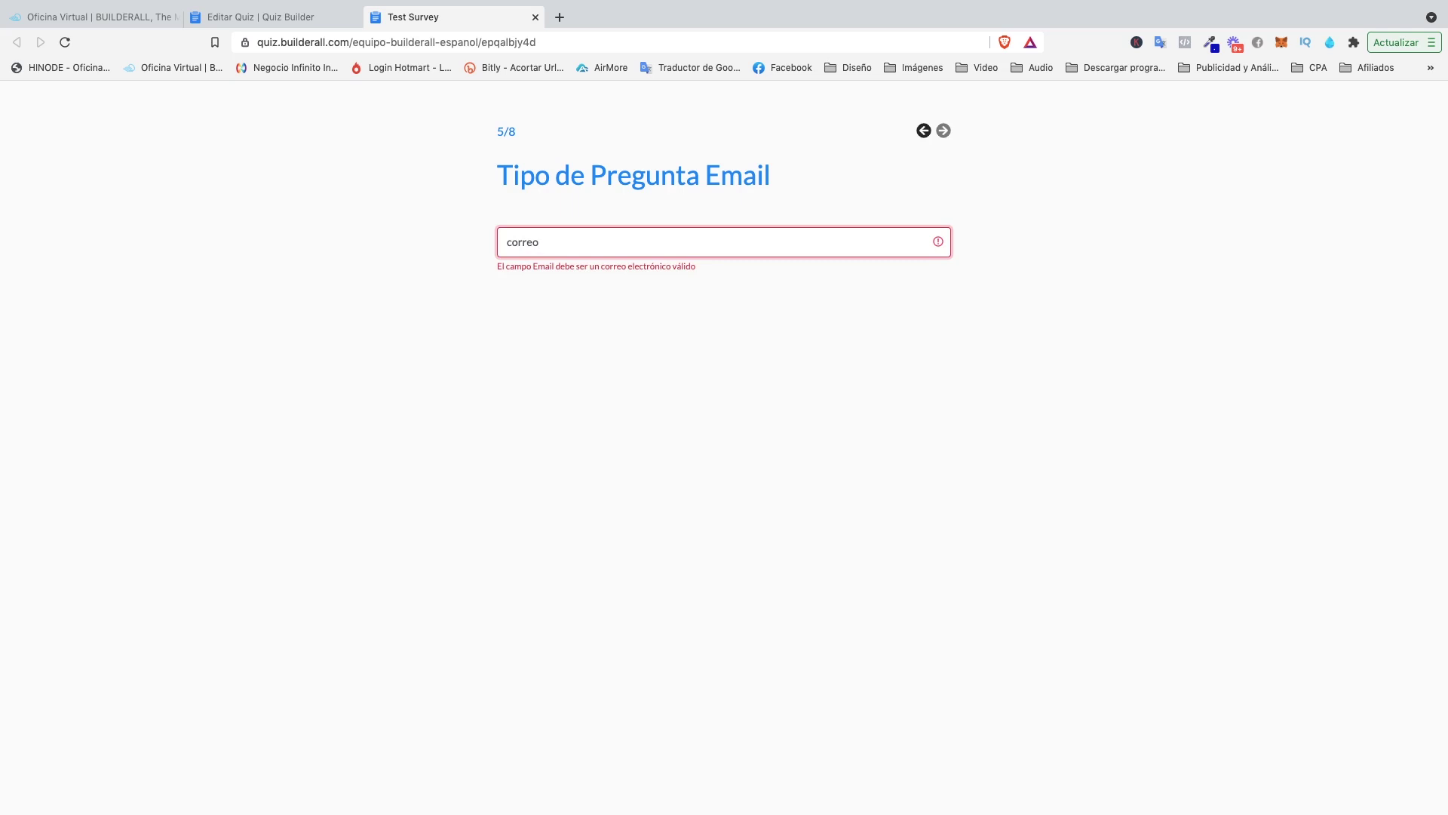
type("@correo-com")
key("BackSpace")
key("BackSpace")
key("BackSpace")
key("BackSpace")
type(".com")
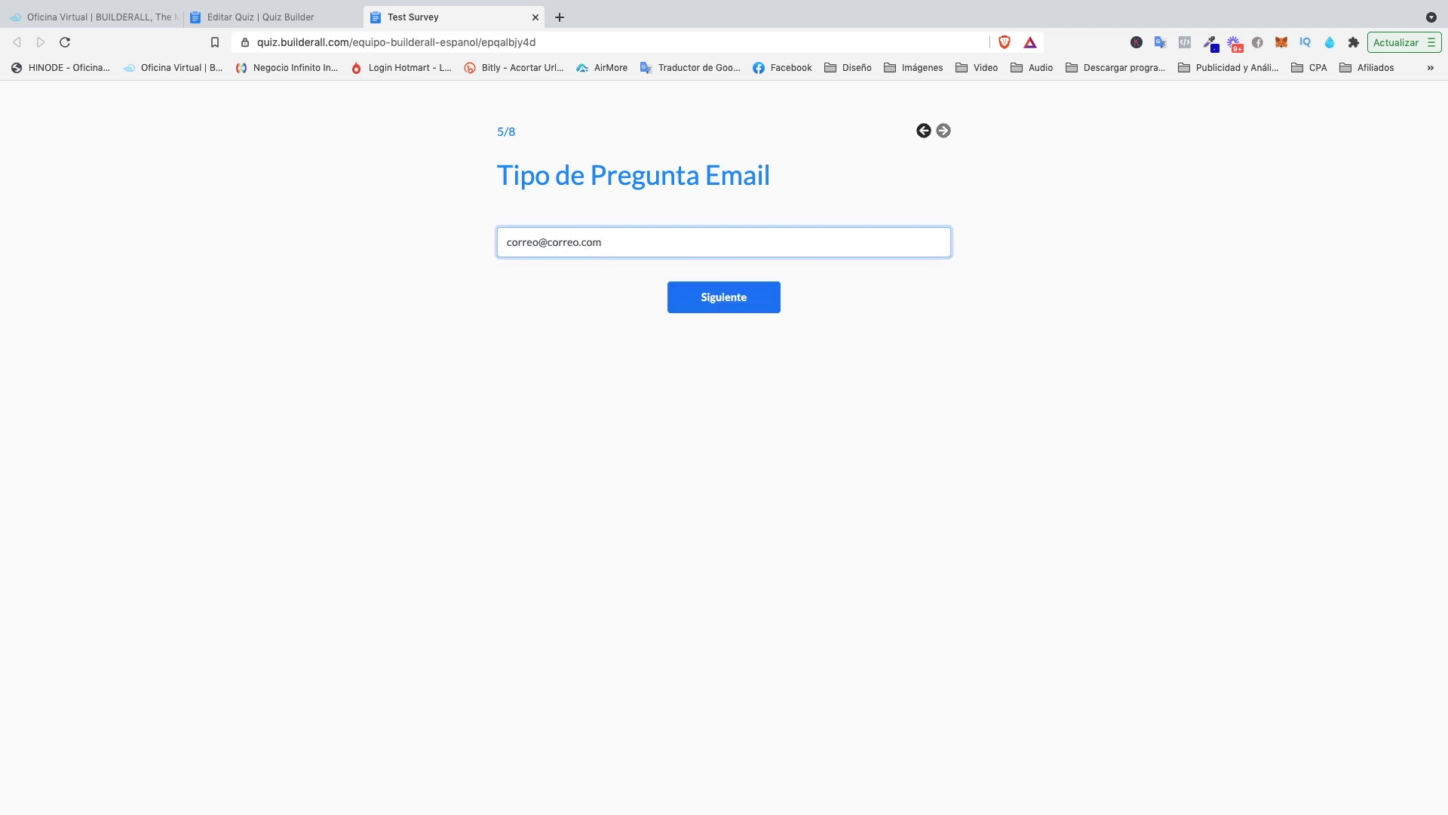
left_click(713, 302)
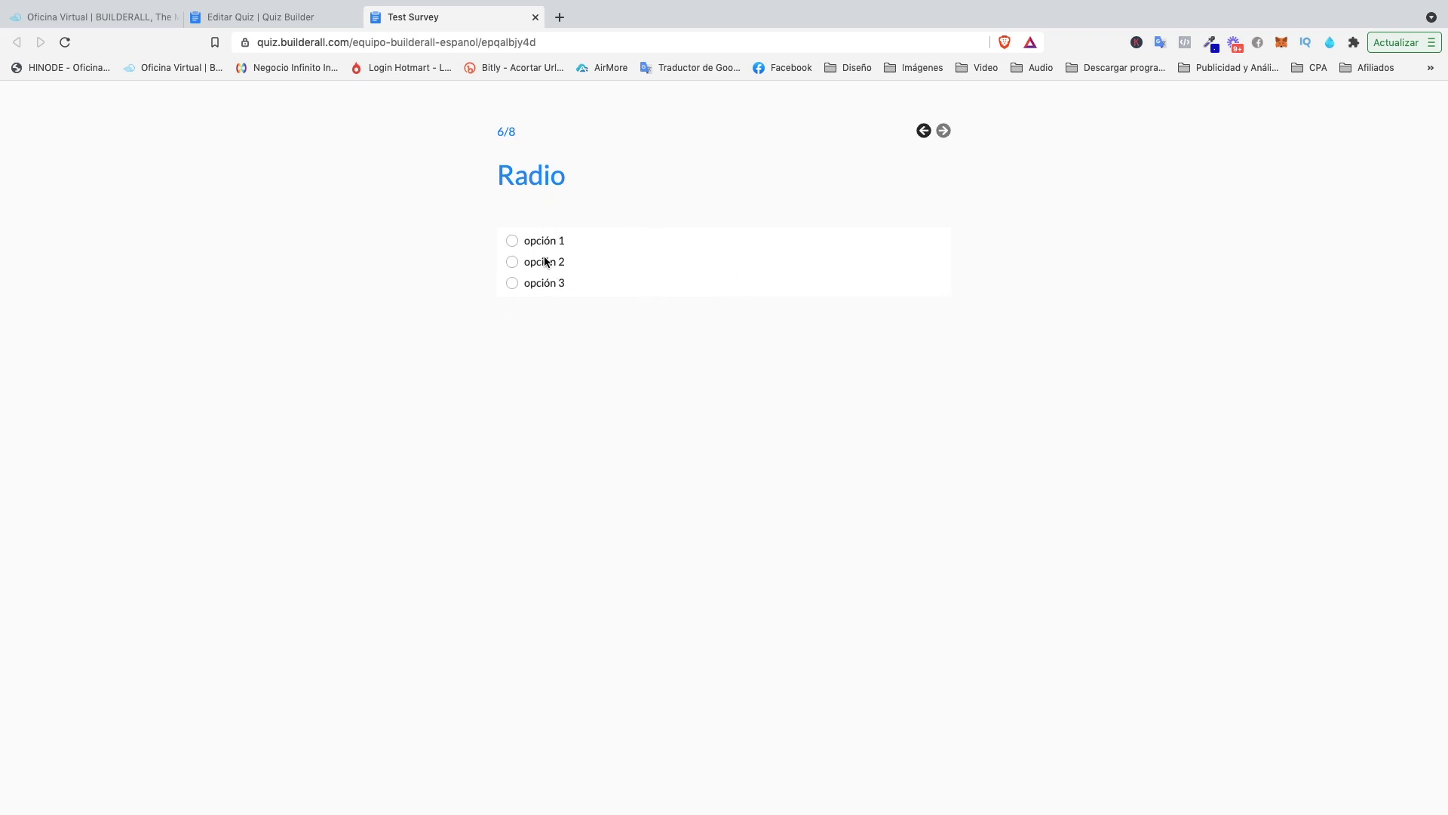
Select opción 3 for the Radio question and continue.
left_click(513, 240)
left_click(514, 264)
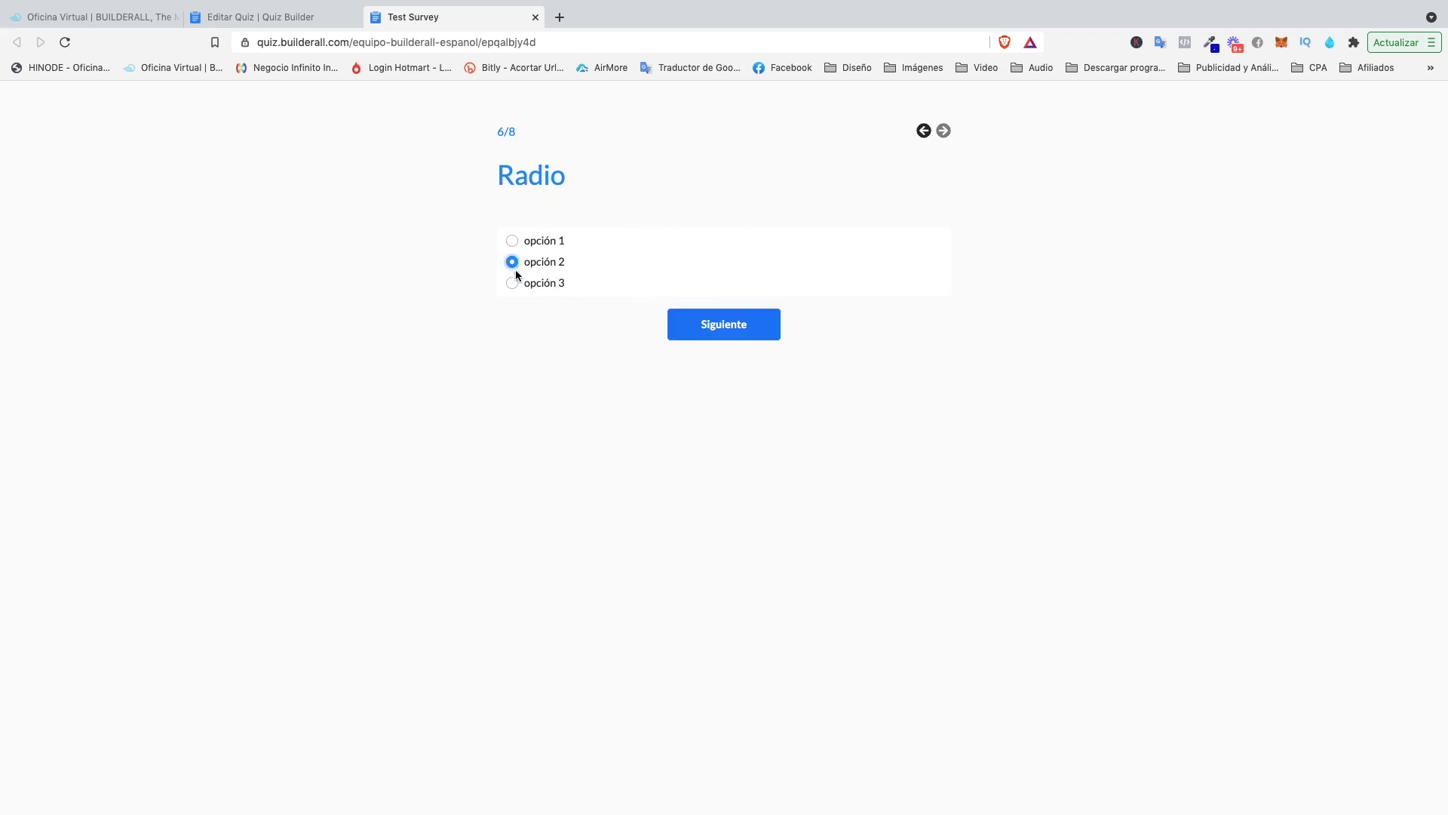
left_click(514, 283)
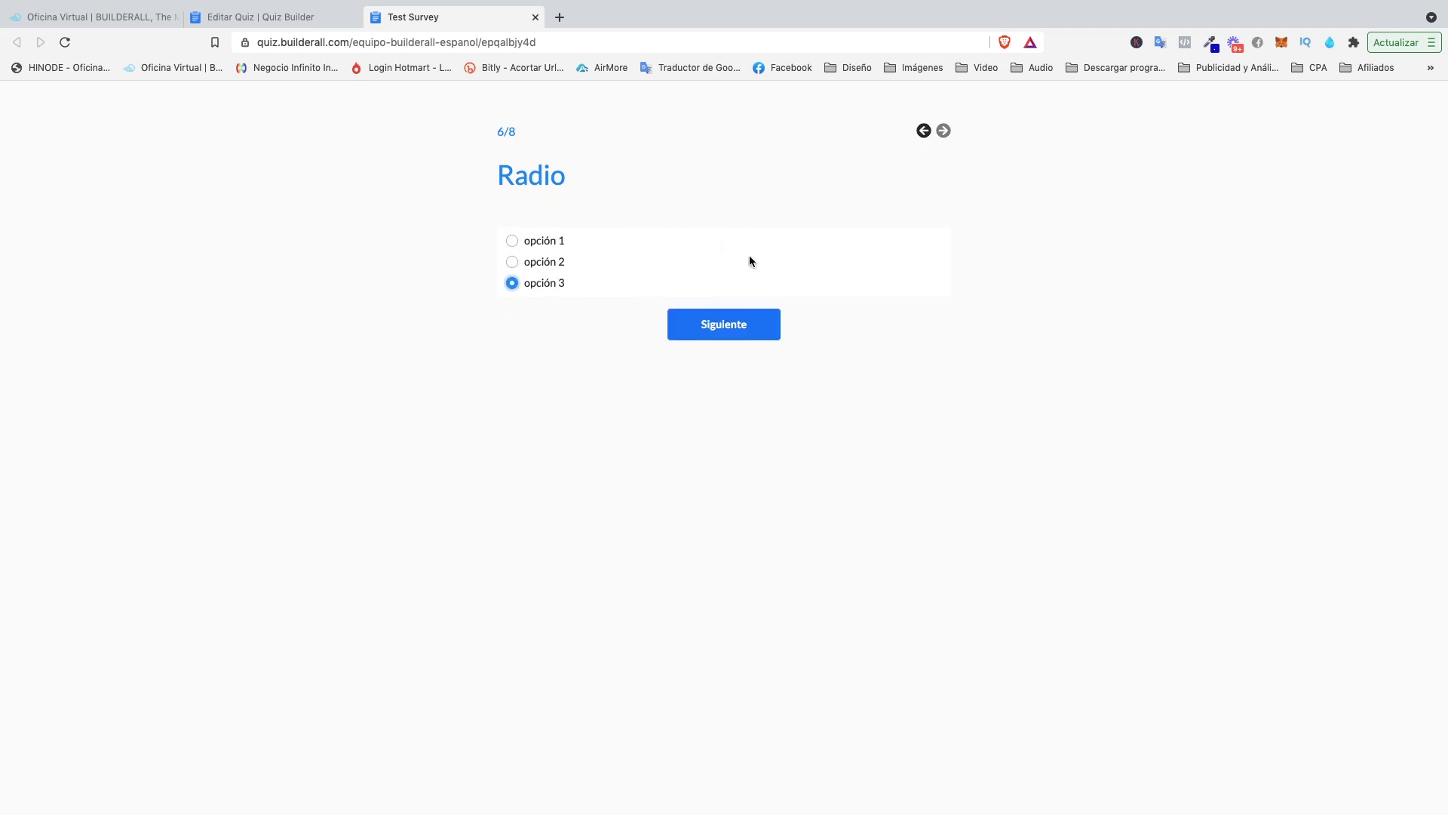
left_click(720, 327)
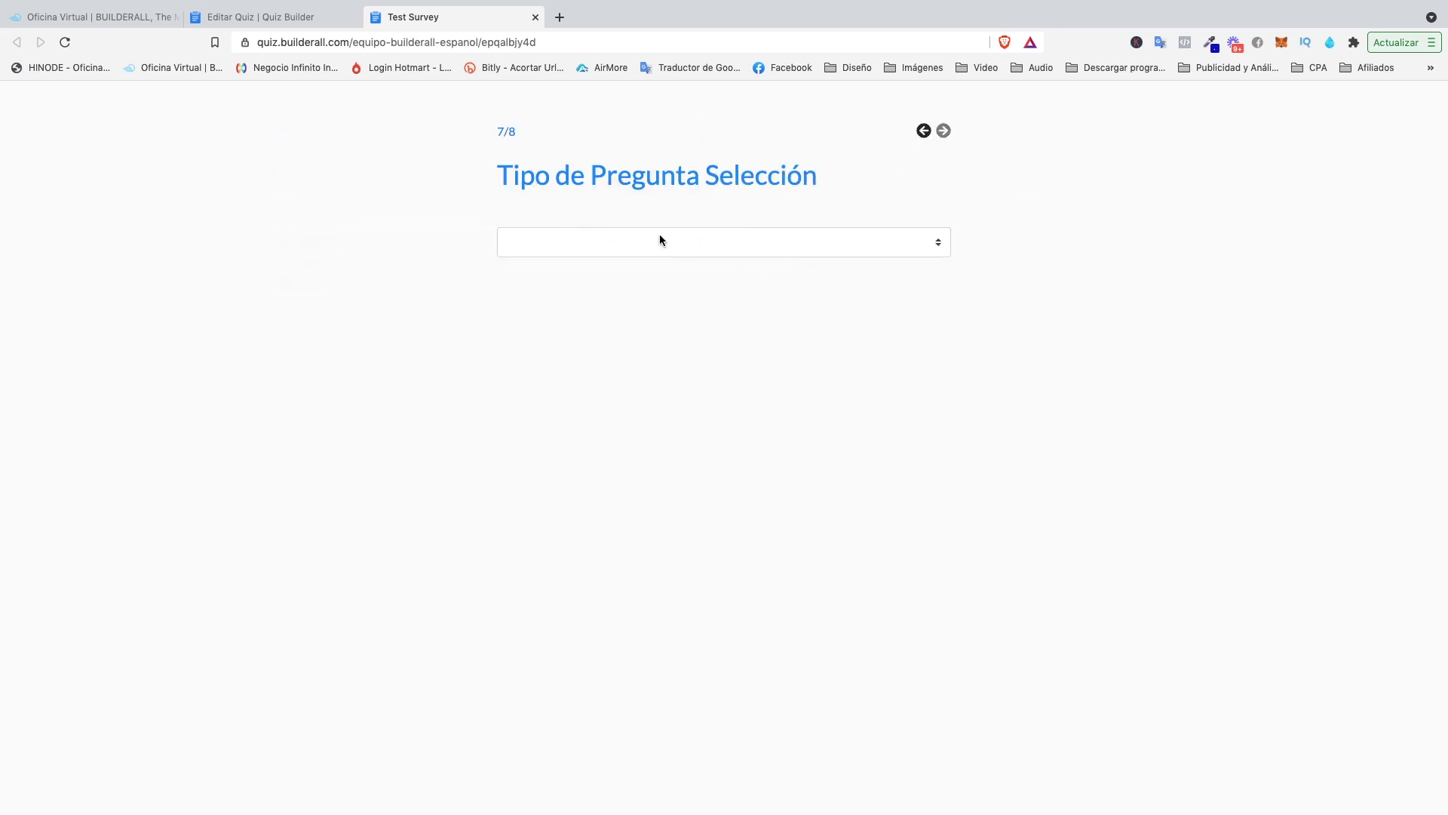
Choose opción 3 in the Selección dropdown and advance to the Teléfono question.
left_click(777, 246)
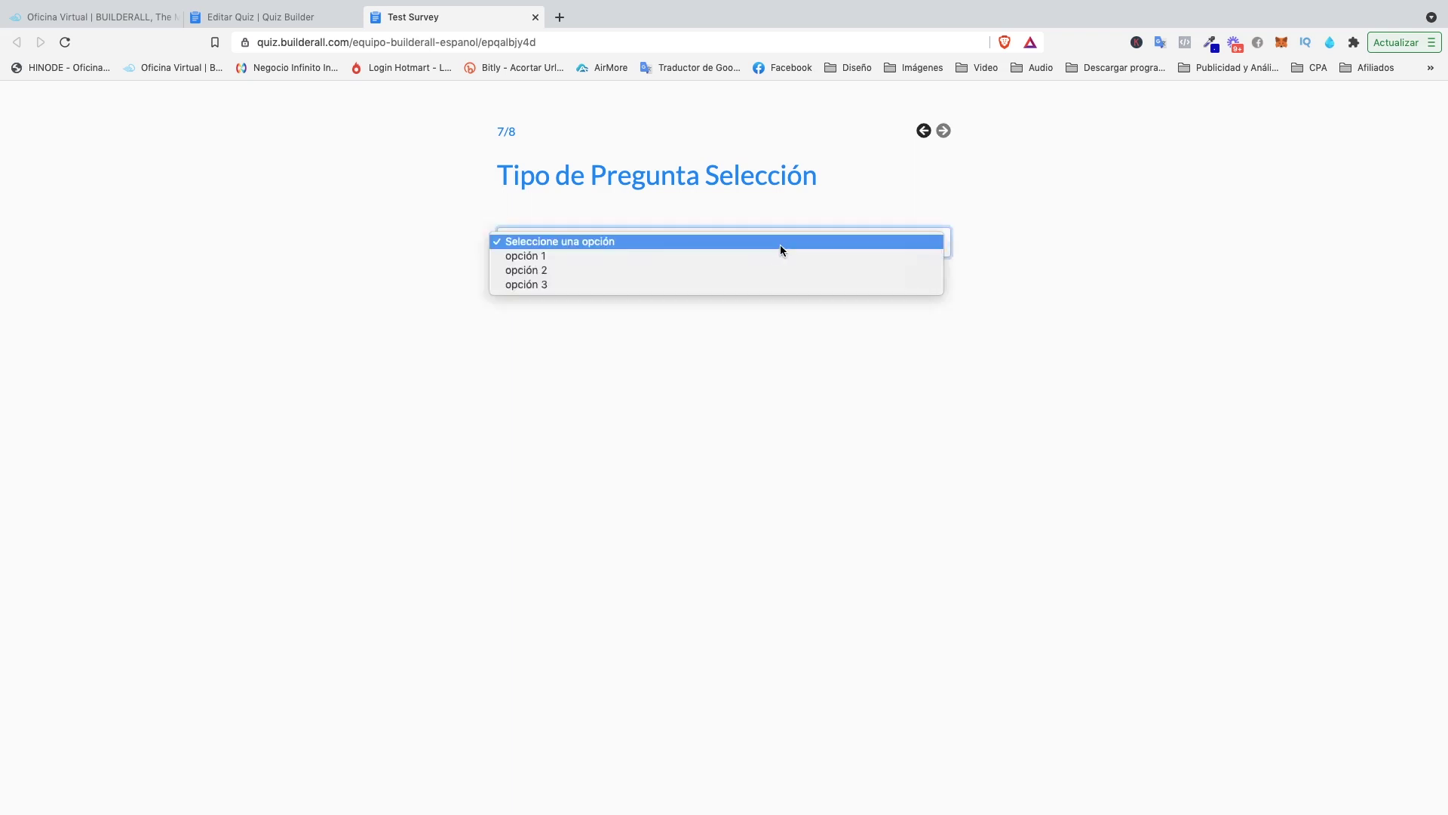
left_click(536, 273)
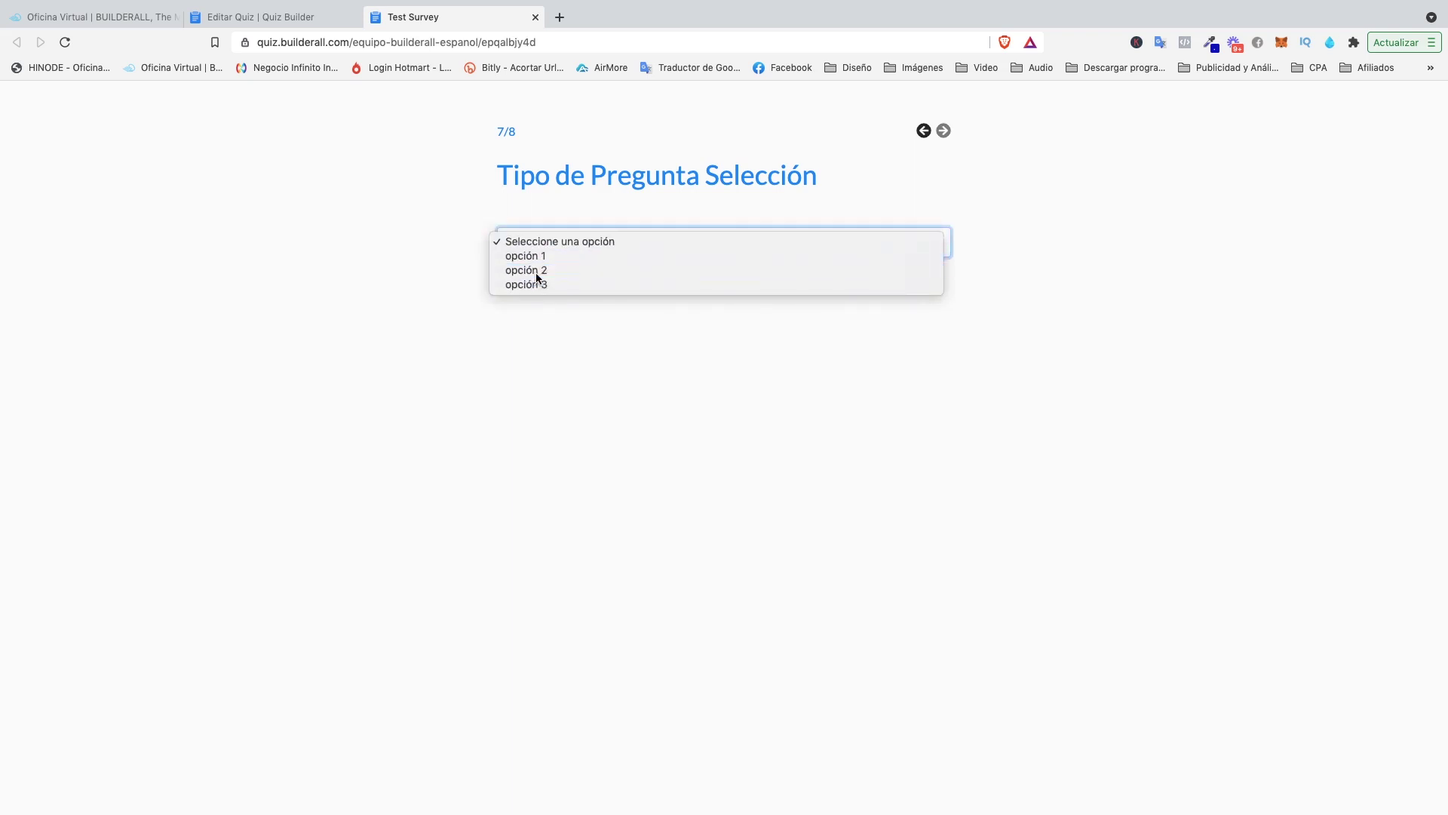
left_click(577, 248)
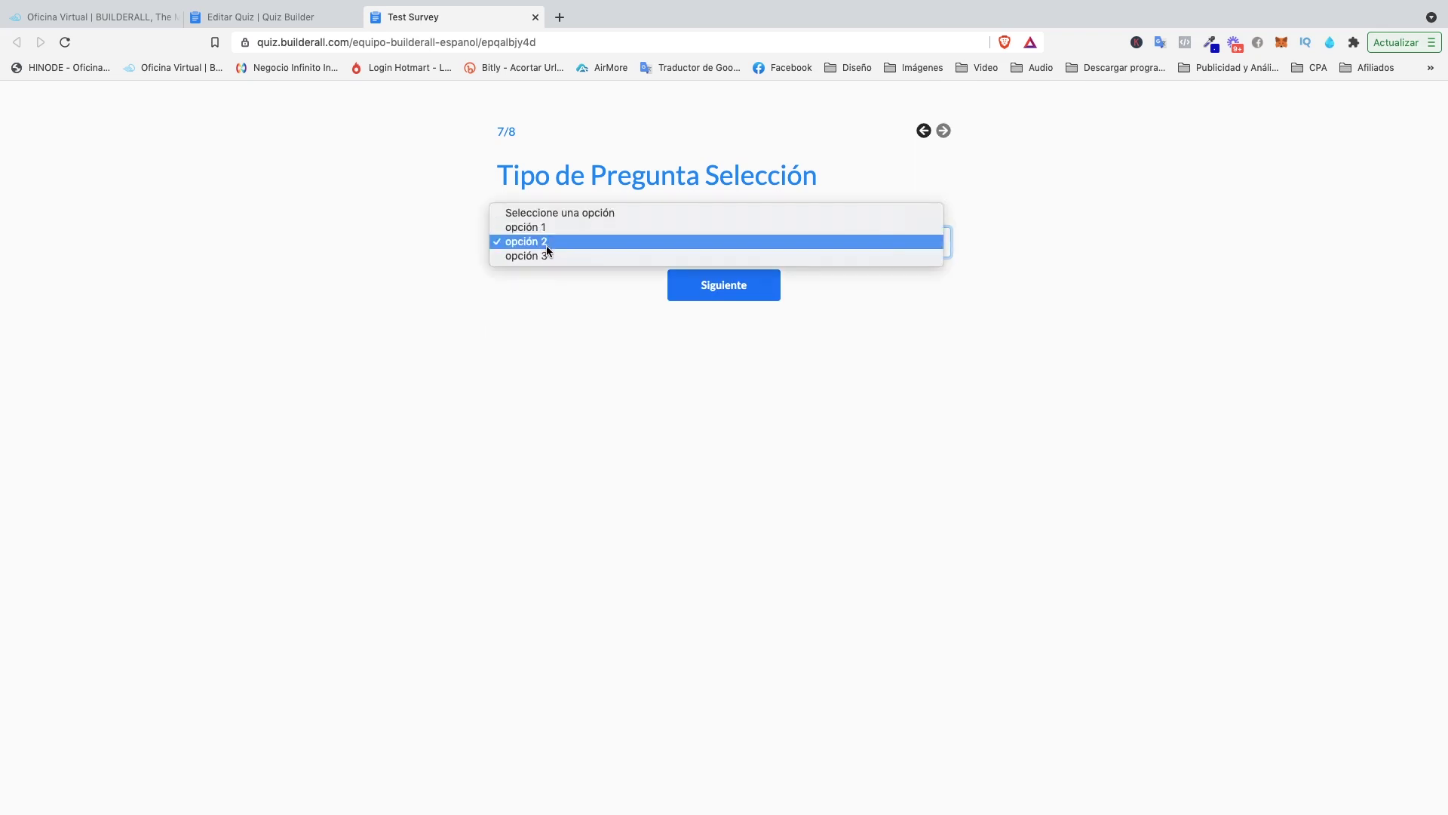
left_click(540, 256)
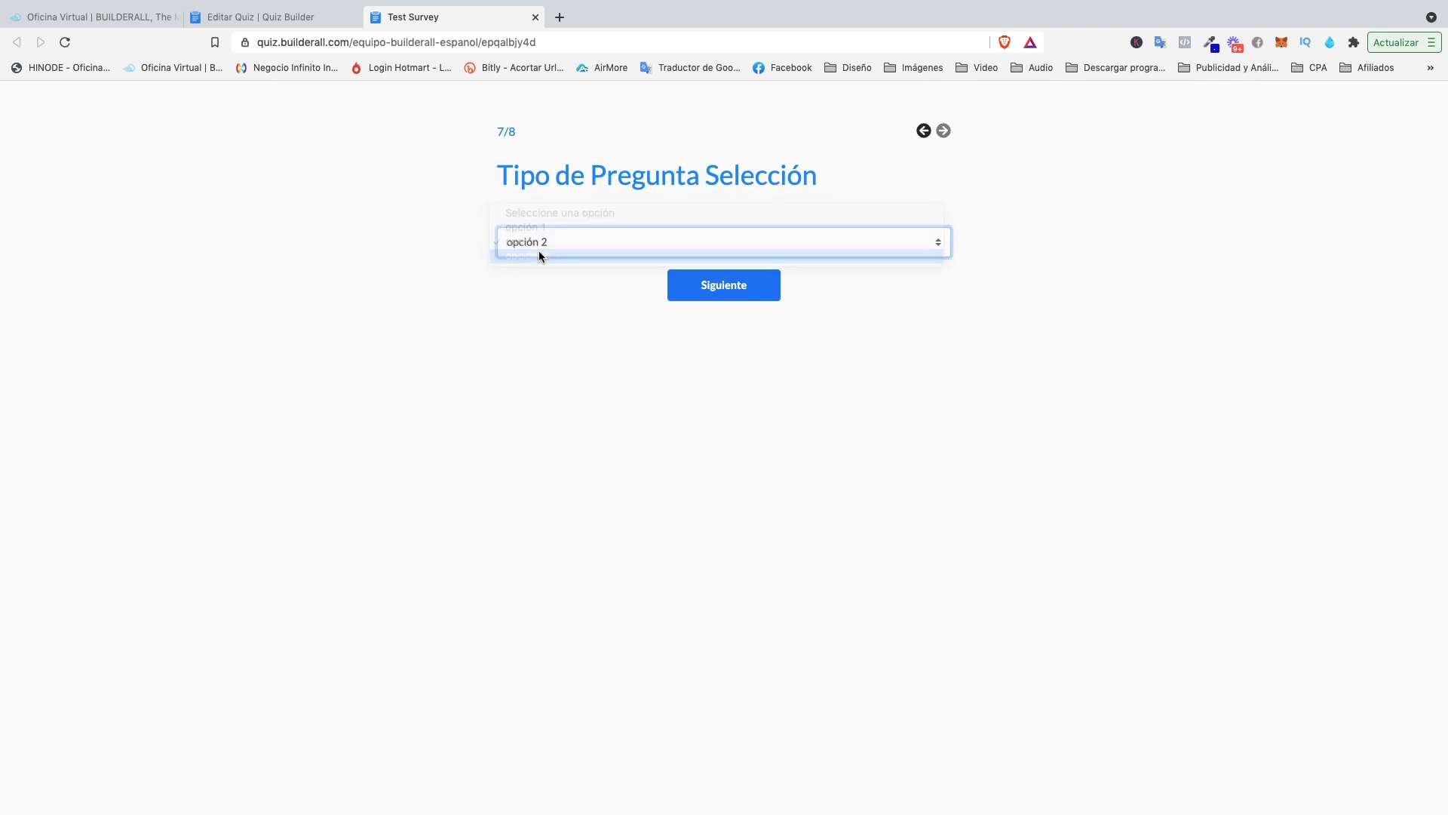
left_click(683, 289)
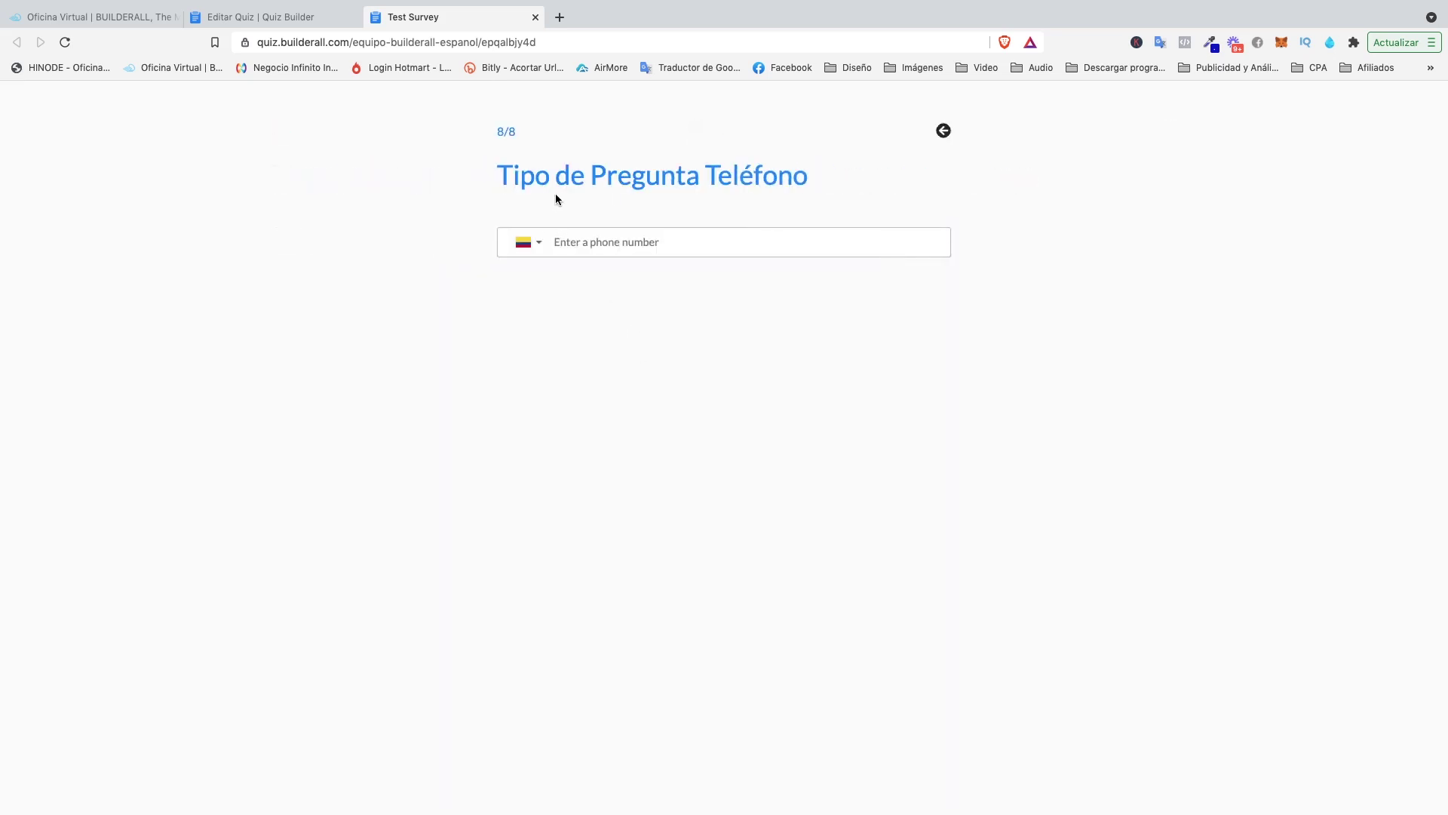
Type a phone number into the Teléfono field, correct its last digit, and click Enviar.
left_click(528, 243)
scroll(596, 337, "down", 5)
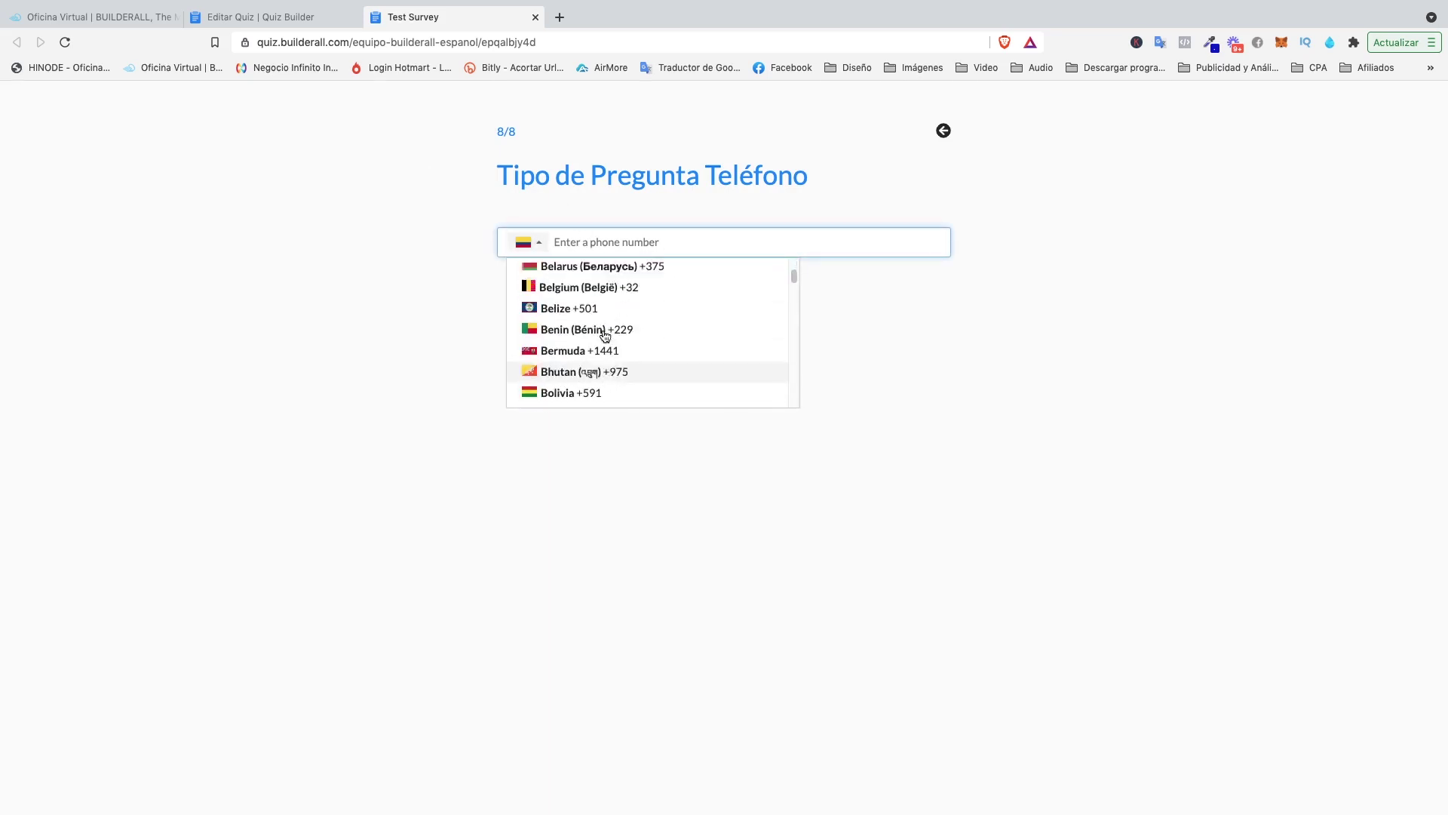
left_click(608, 240)
type("dh")
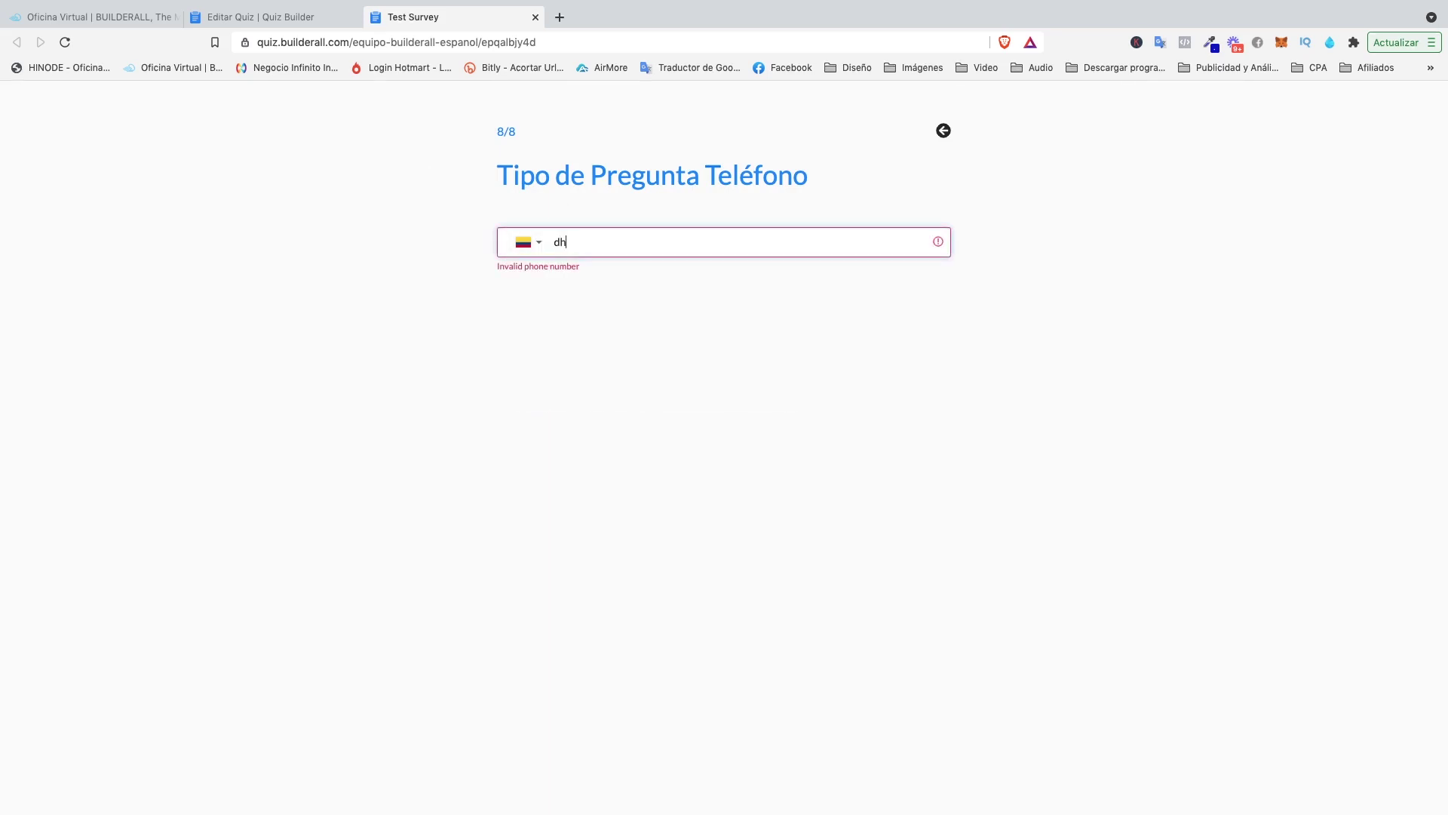
key("BackSpace")
key("BackSpace")
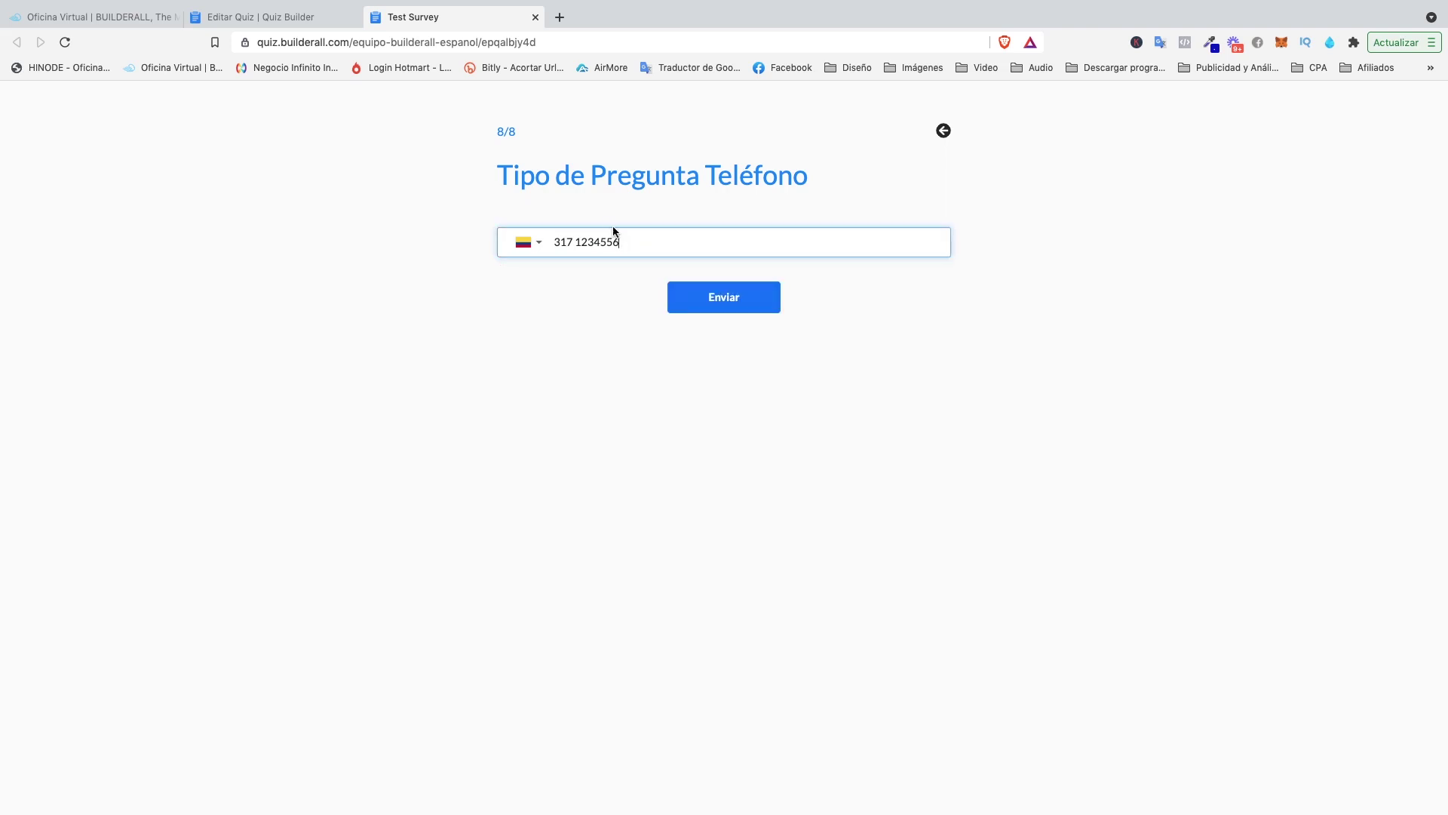
type("8")
key("BackSpace")
type("6")
left_click(751, 297)
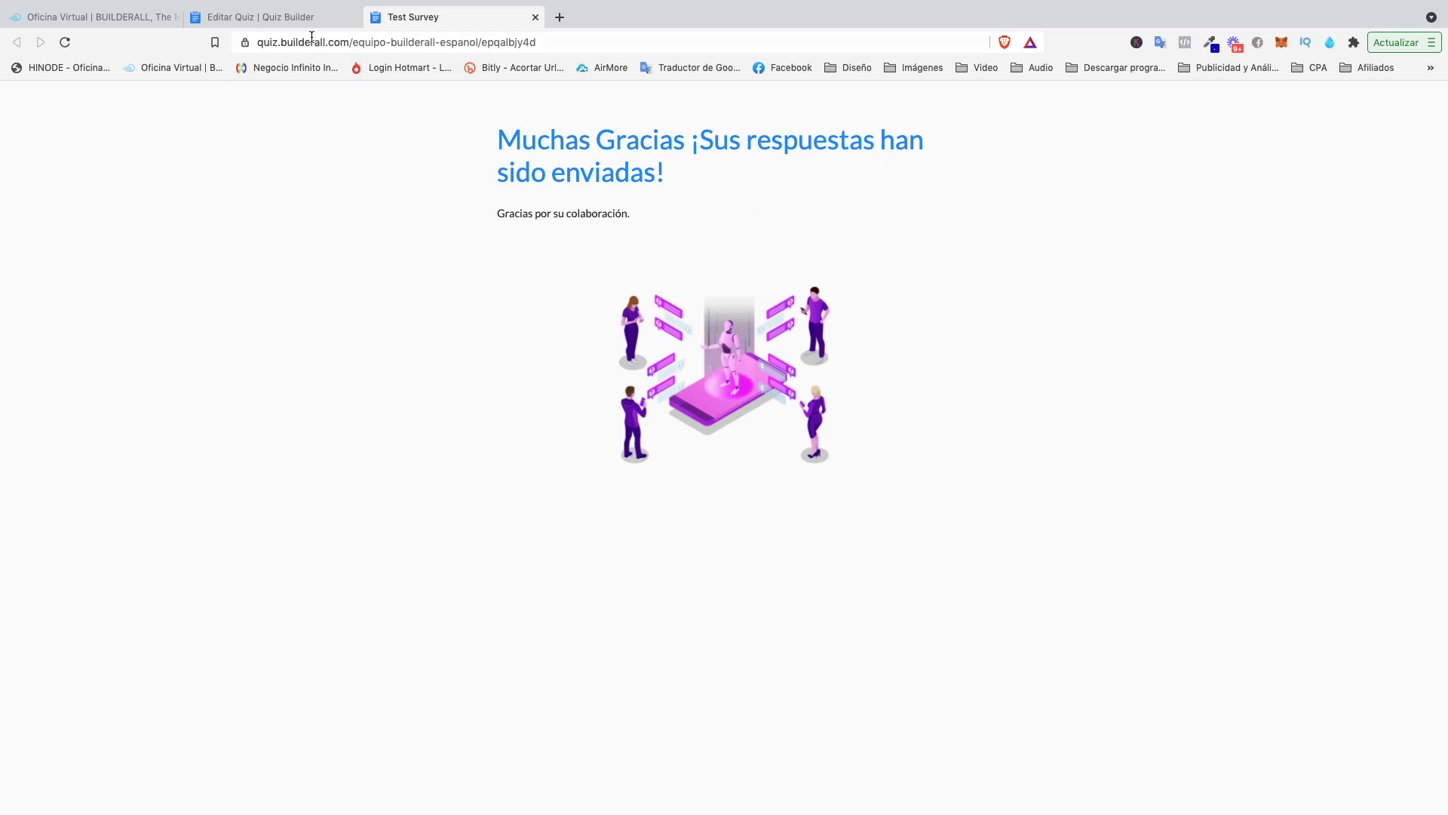
Return to the editor and open Test Survey's RESPUESTAS, filtered by Tipo de Pregunta Texto.
left_click(301, 16)
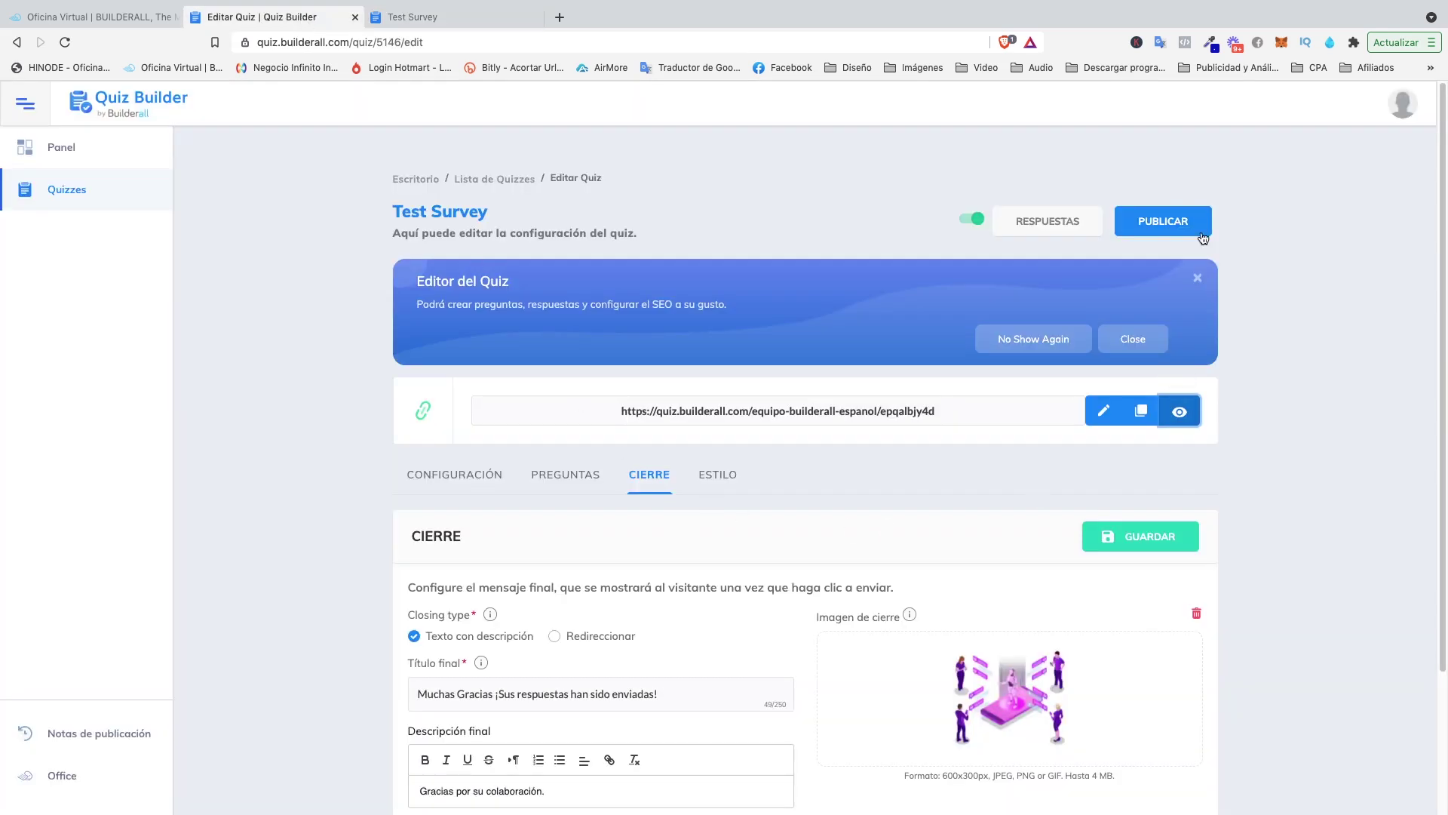
left_click(1048, 225)
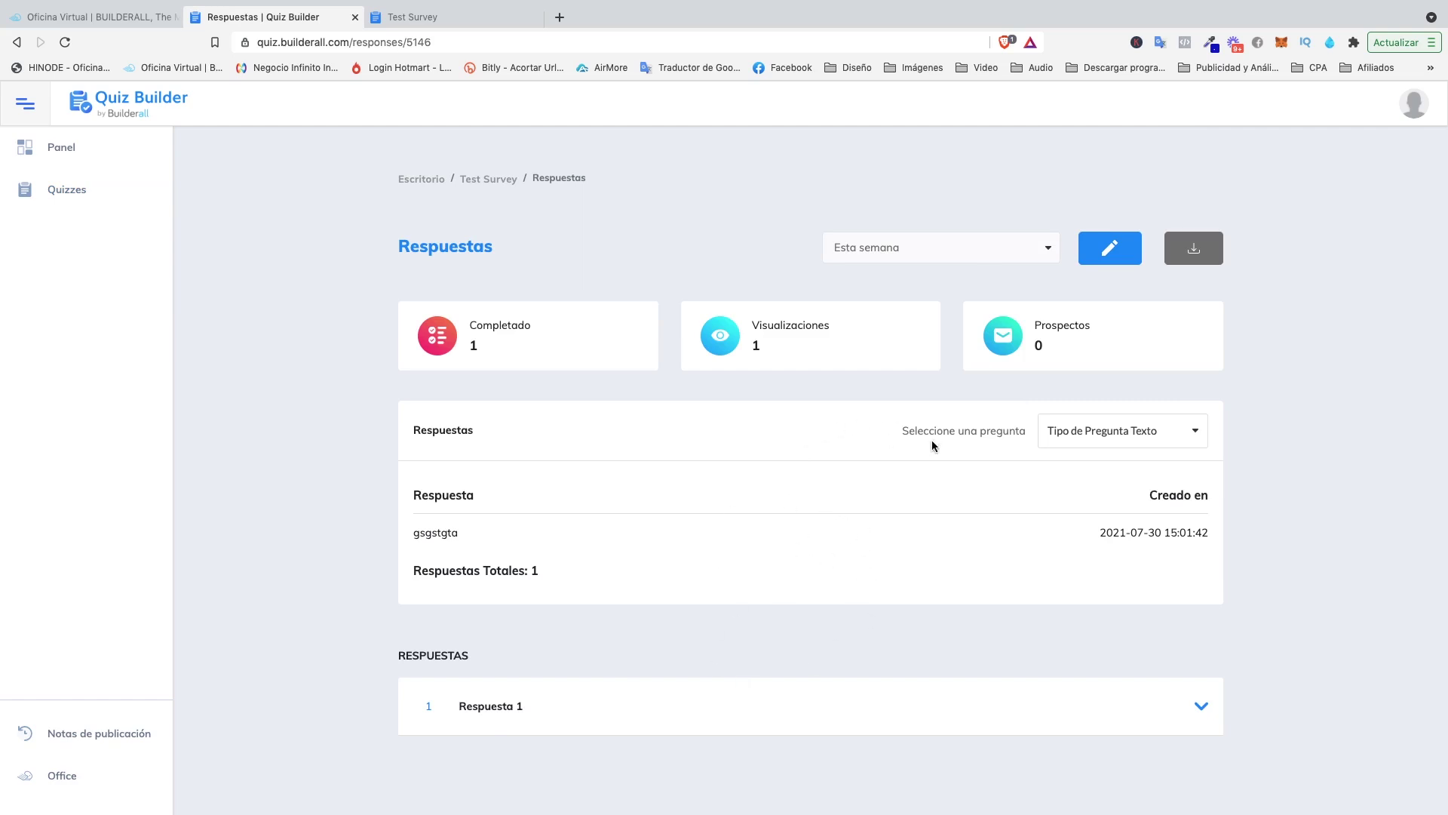
left_click(1096, 428)
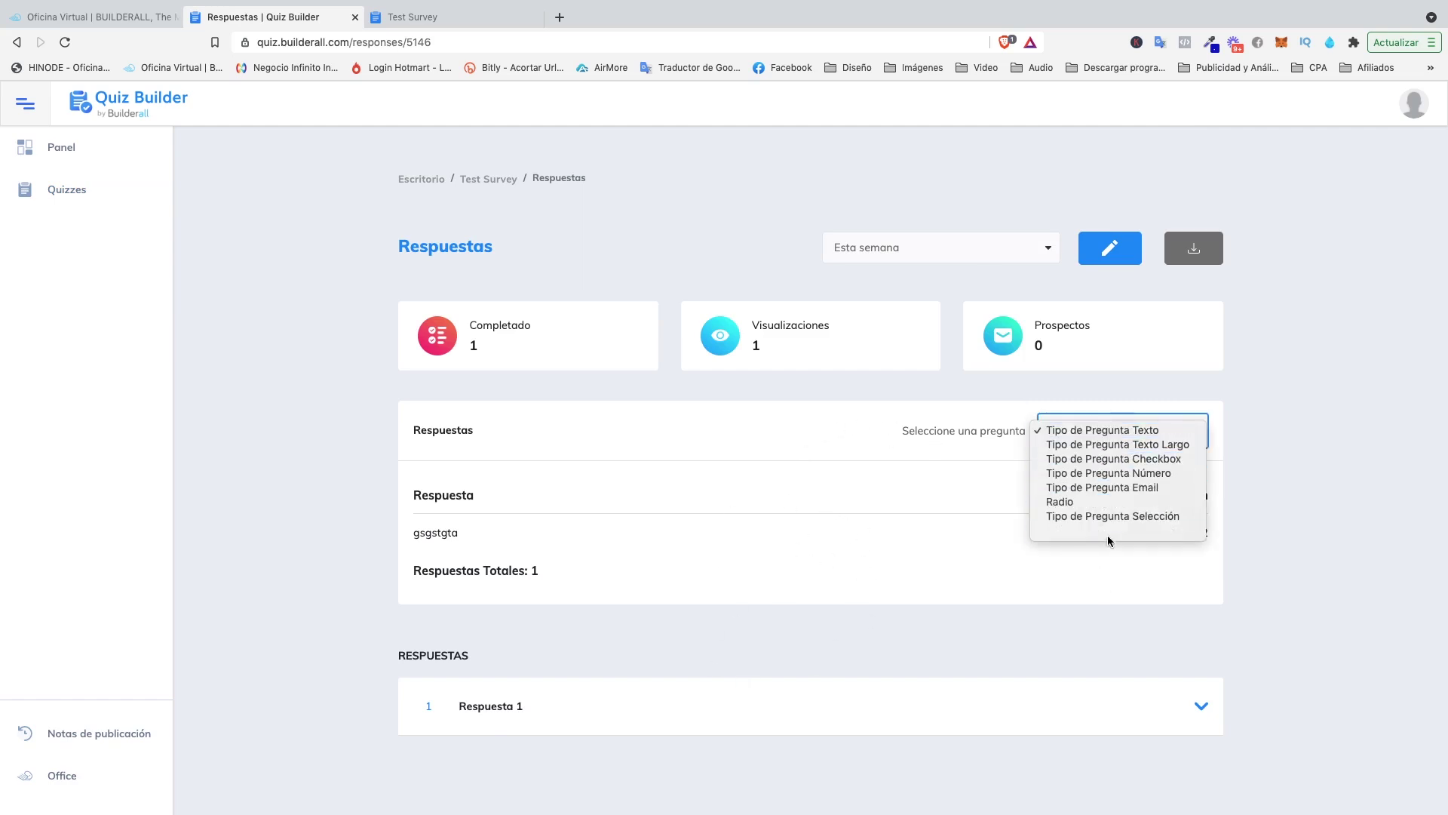
left_click(1003, 439)
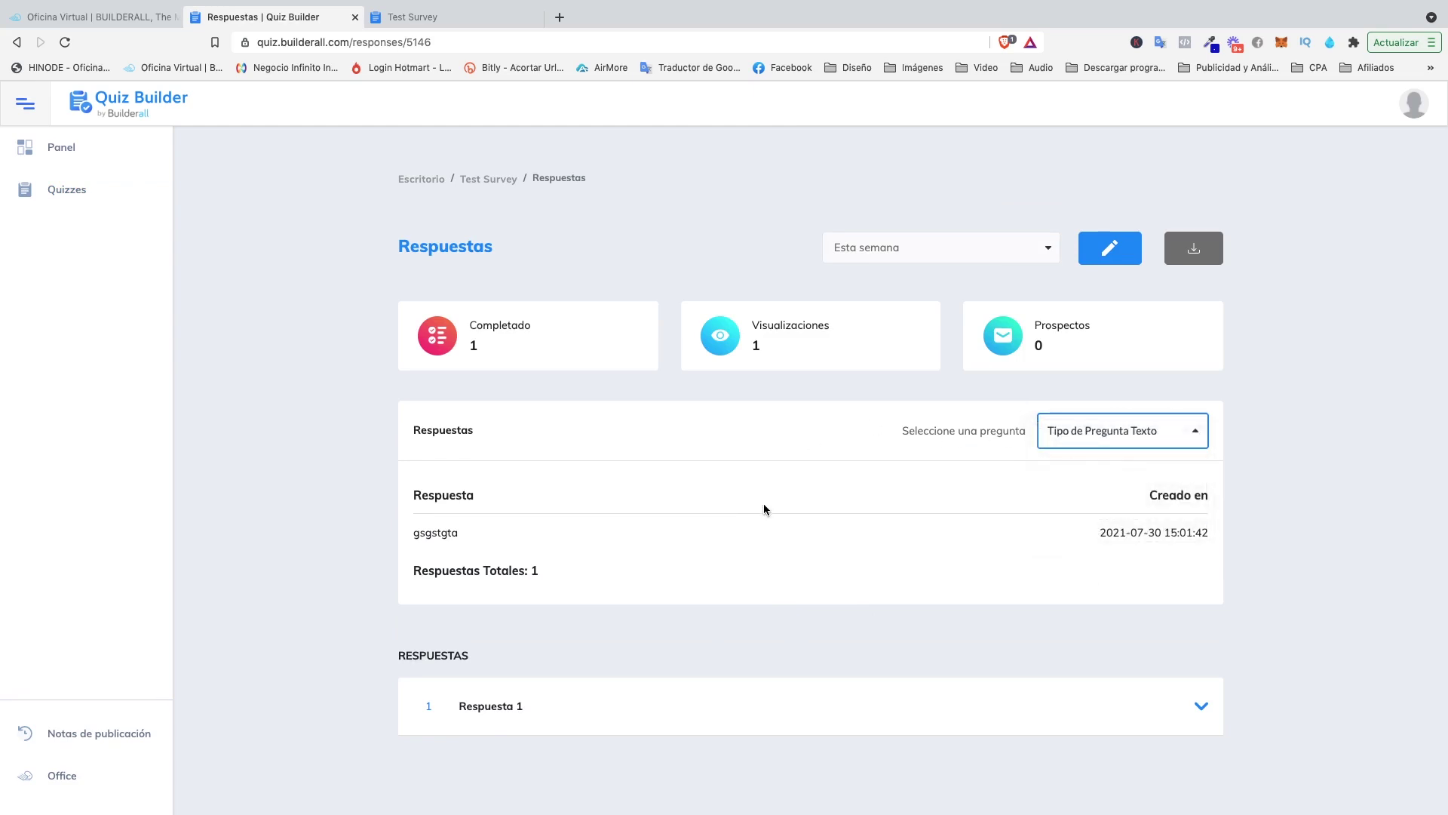
Expand Respuesta 1, scroll through its answers, then collapse it.
left_click(519, 712)
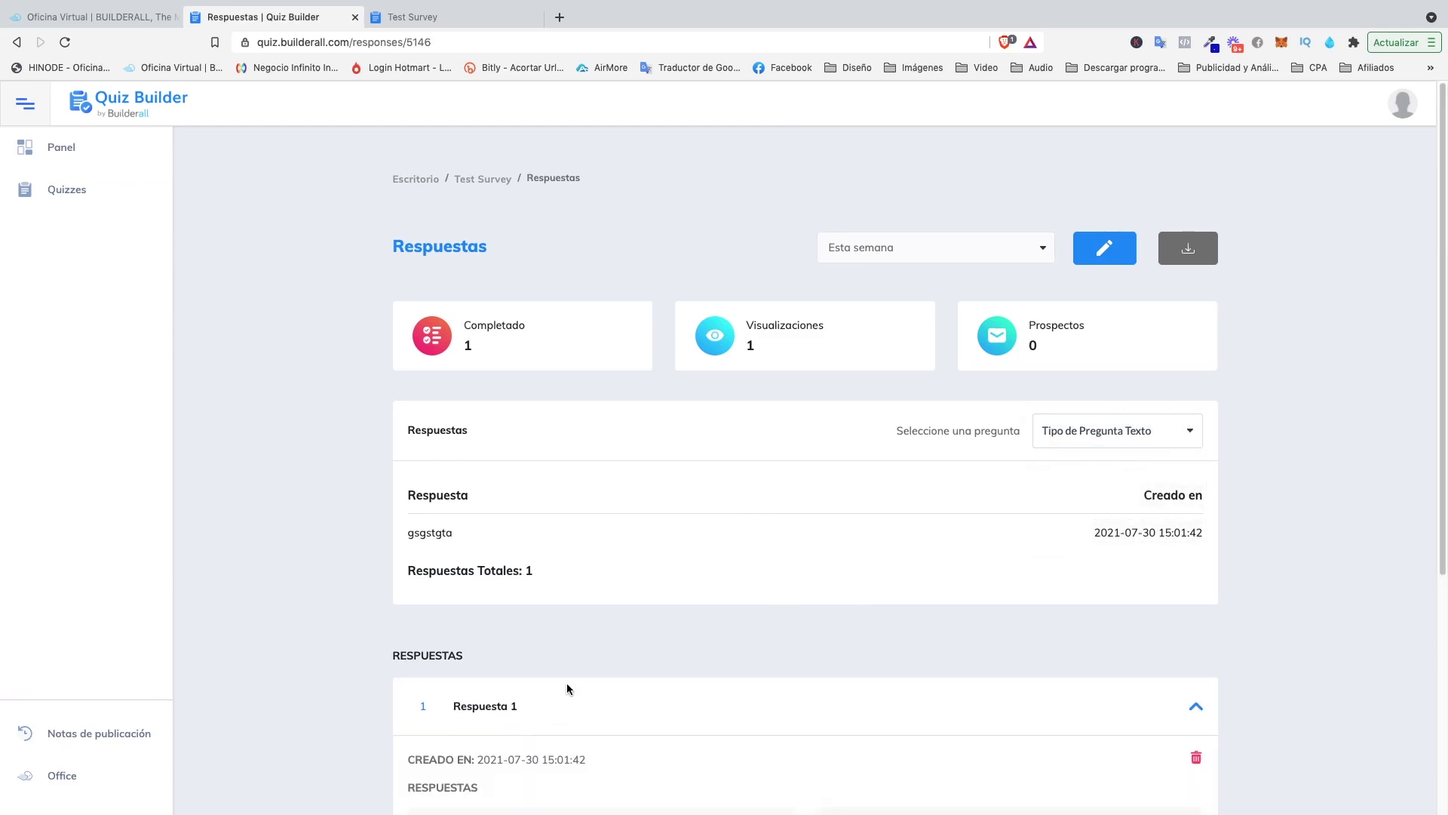
scroll(568, 688, "down", 5)
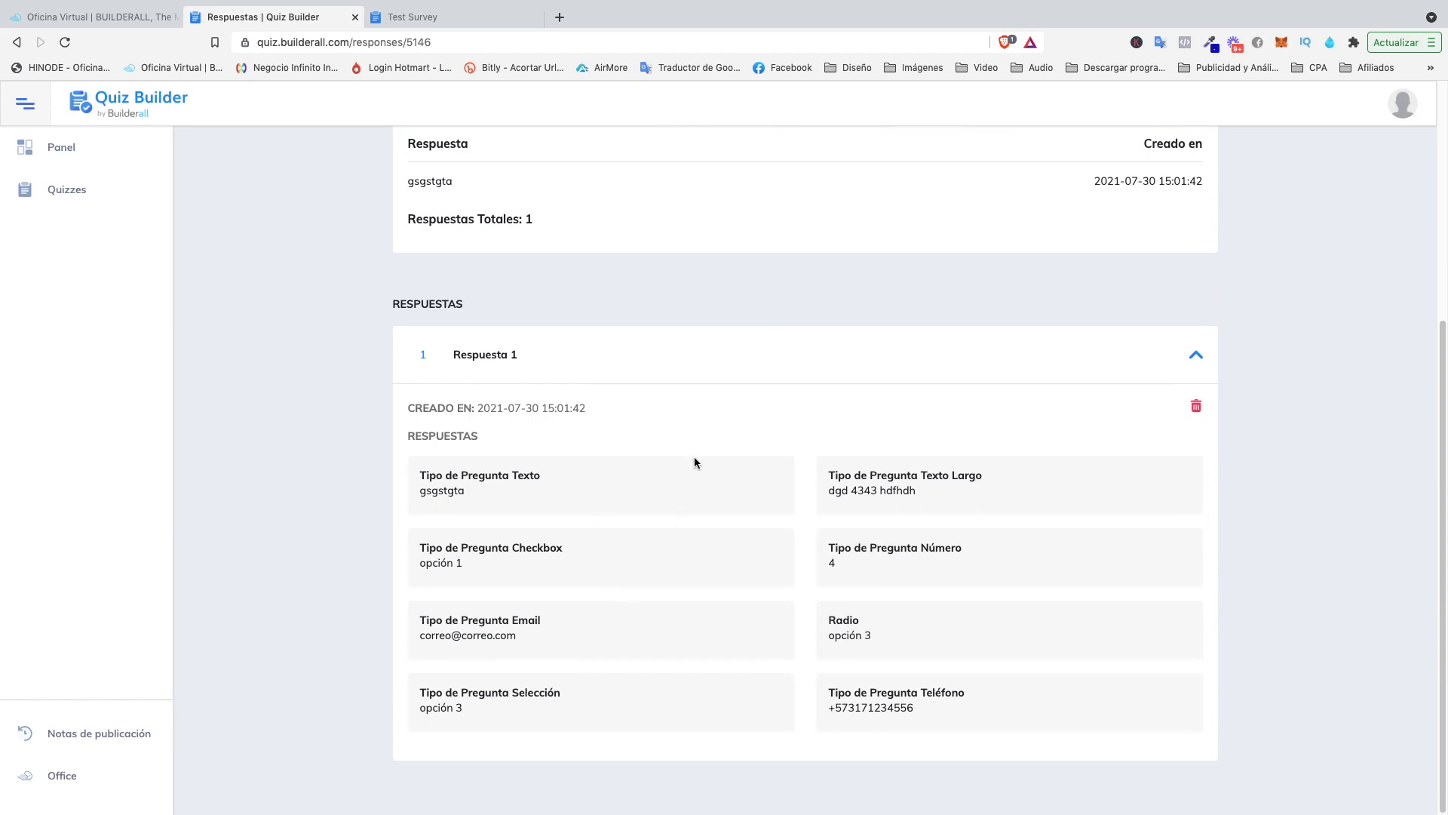
left_click(613, 356)
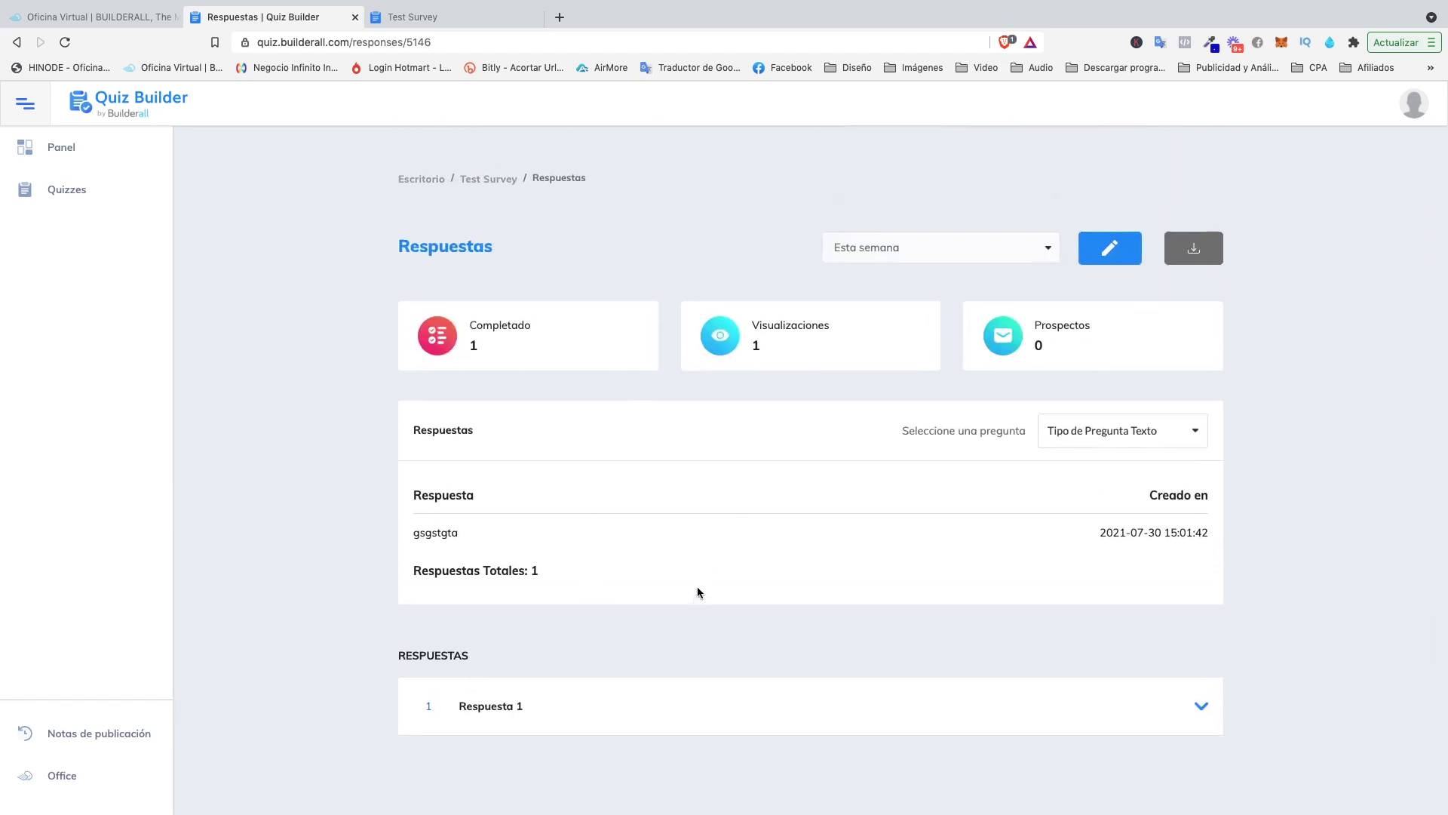
Export the responses via Guardar como CSV and close the Exporting responses notice.
left_click(1195, 254)
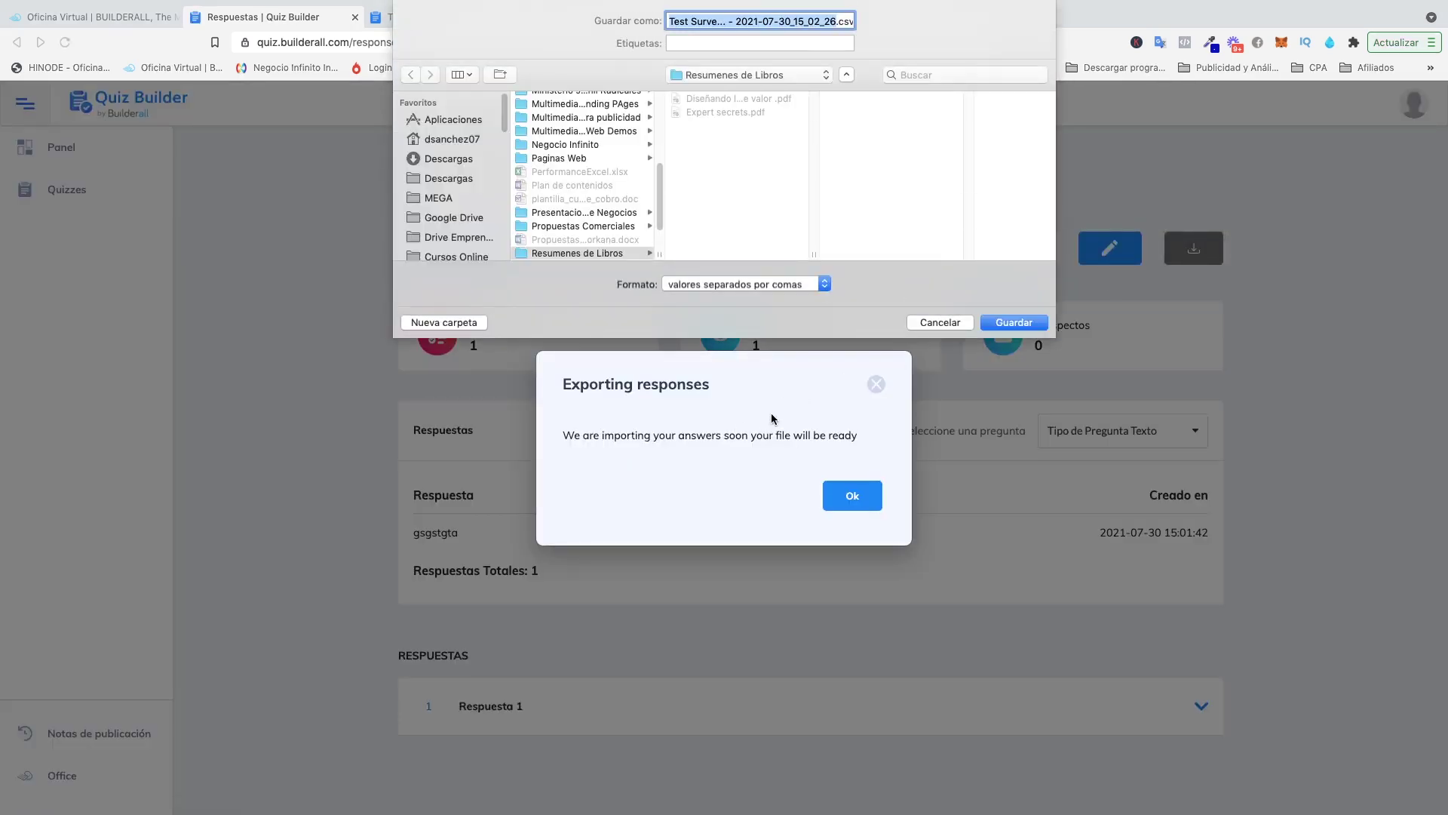
left_click(807, 21)
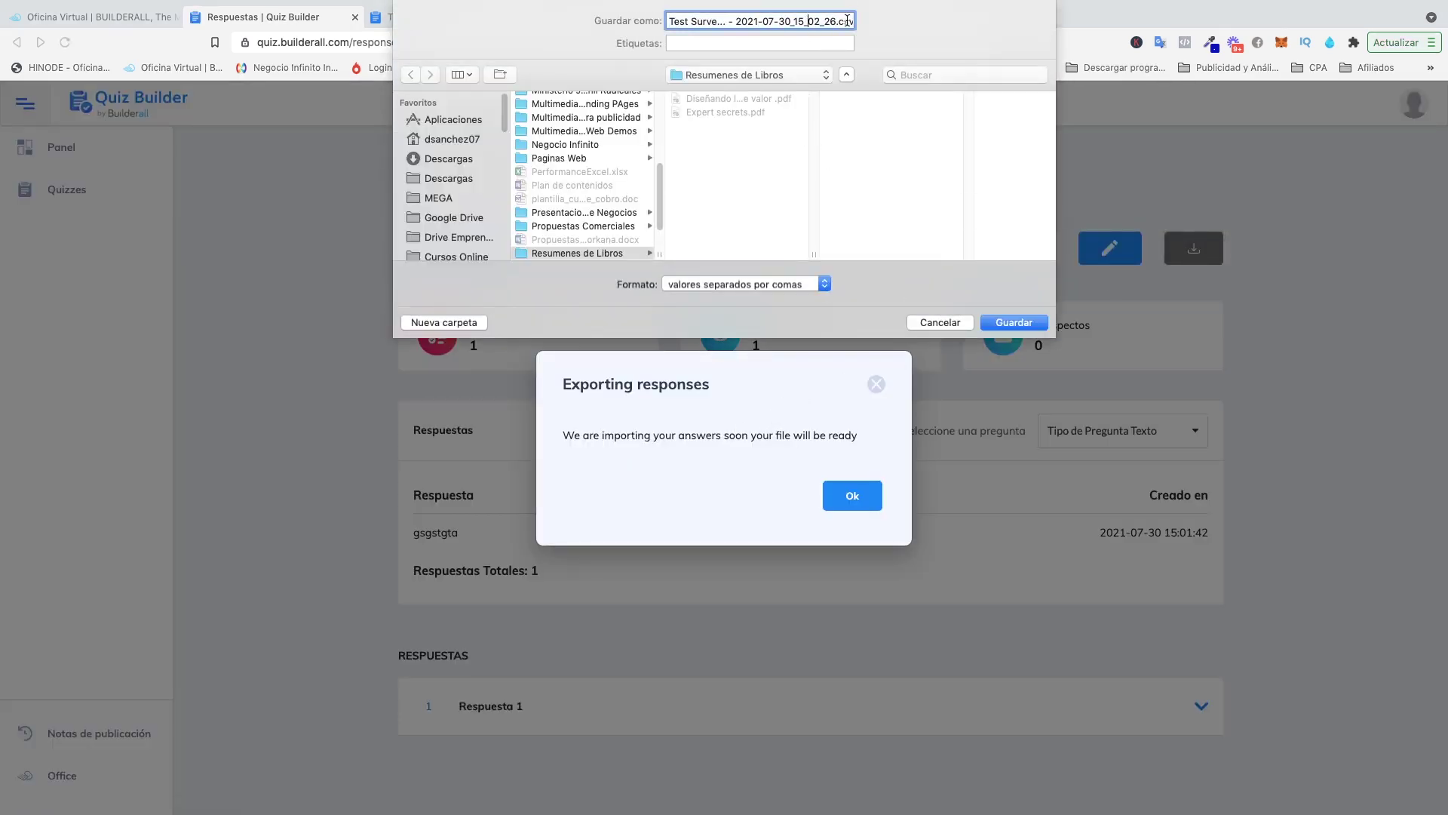
left_click_drag(850, 18, 871, 29)
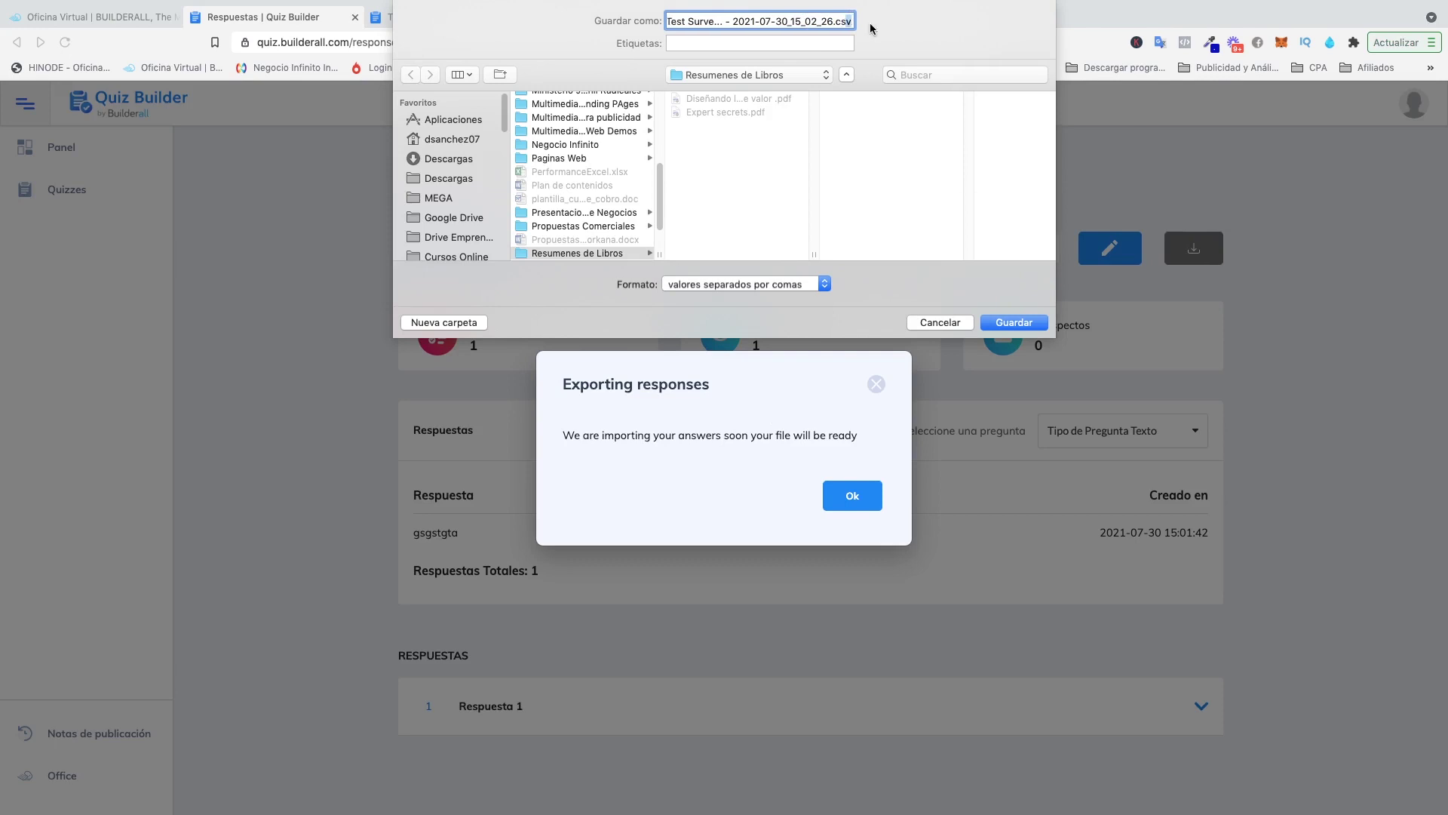
left_click(806, 21)
left_click(951, 322)
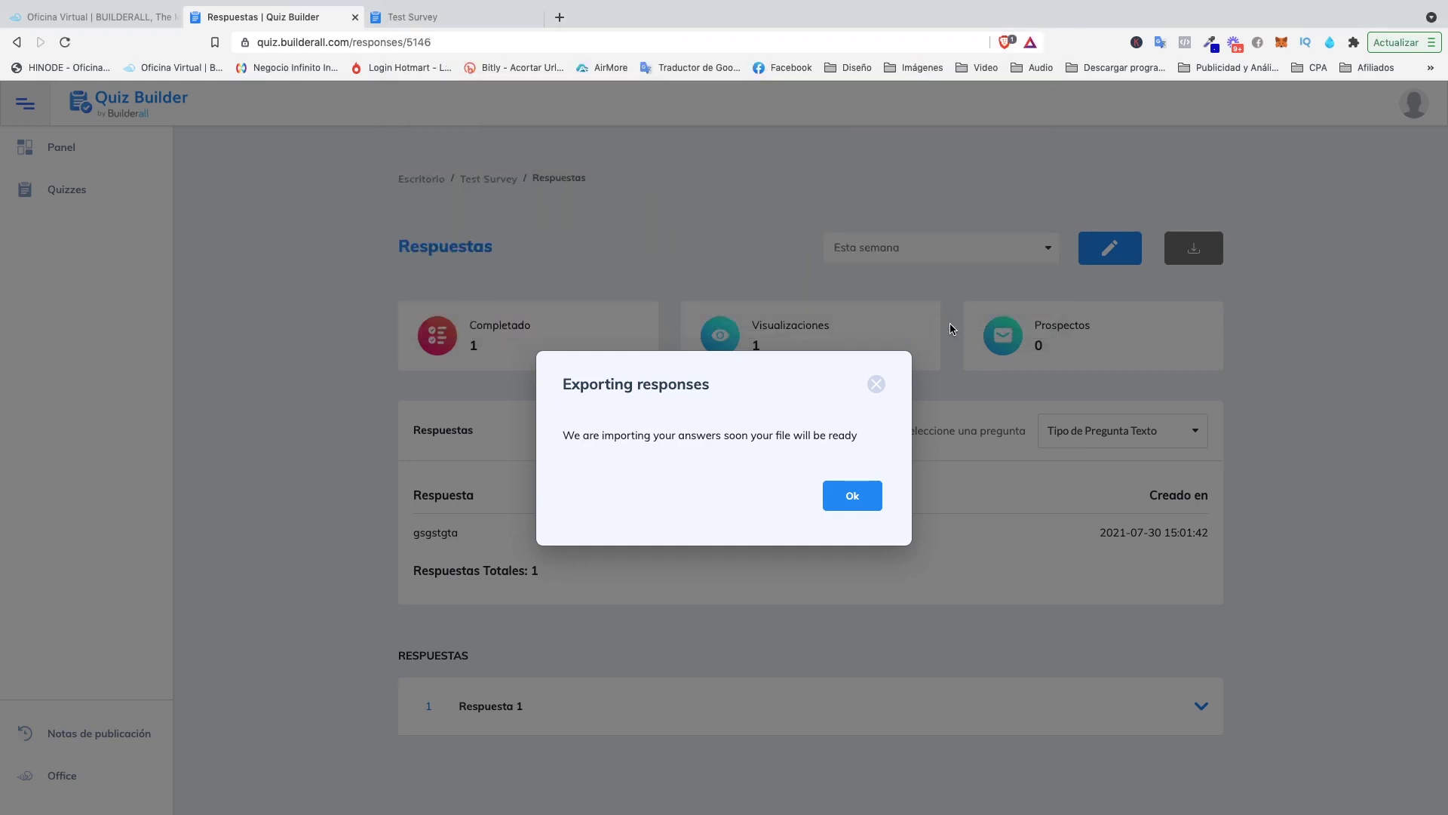
left_click(876, 384)
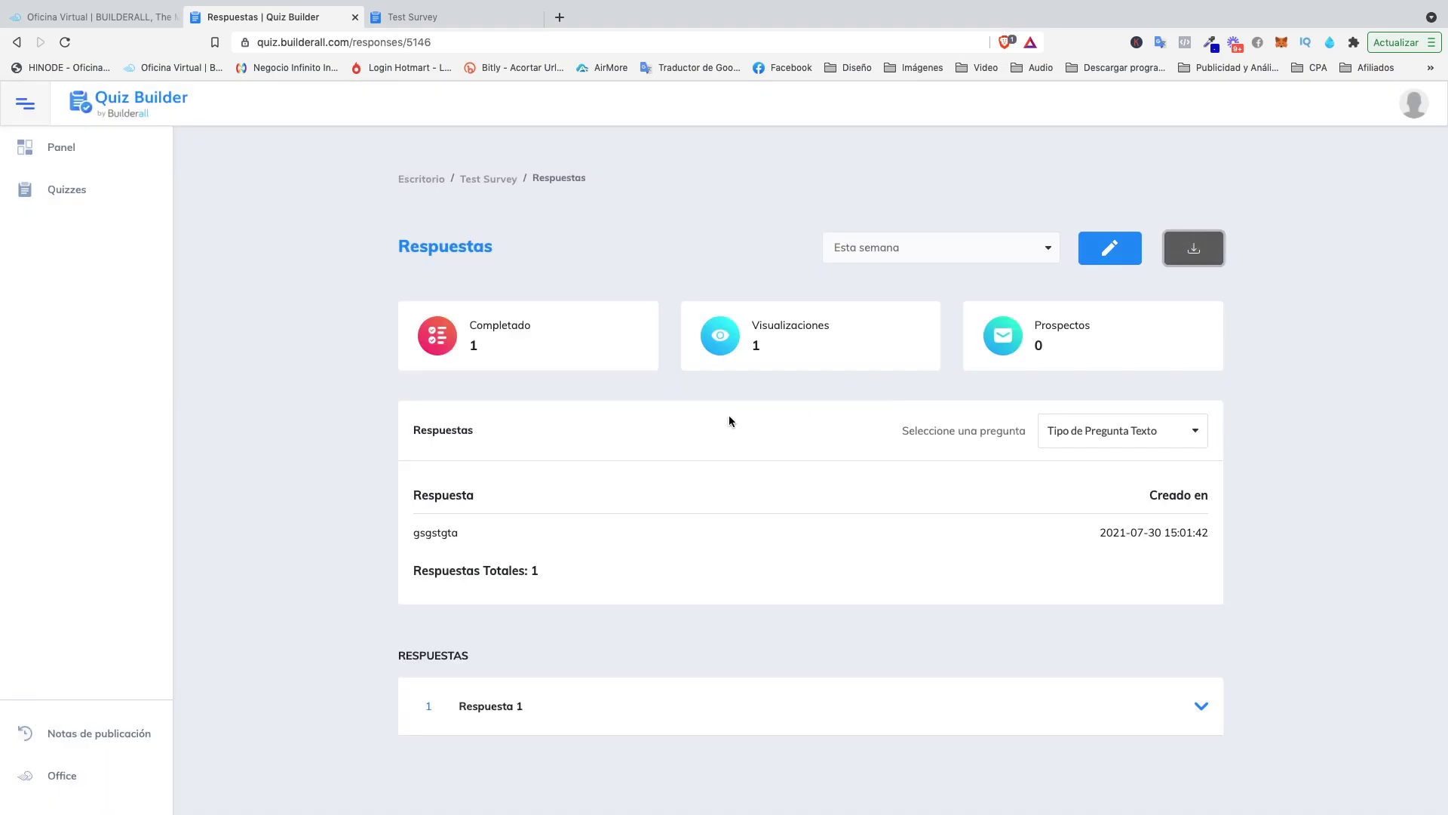